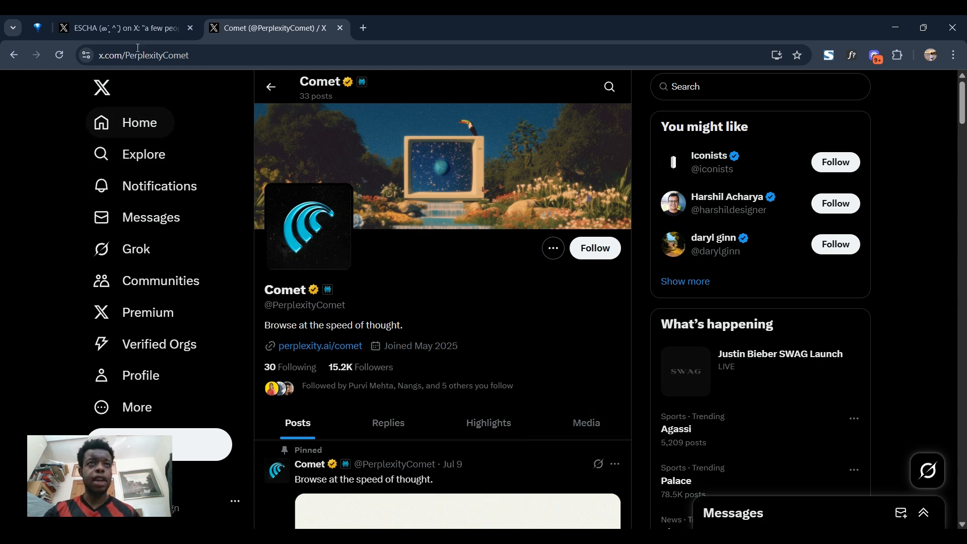
Switch to the X post showing the four Comet invitation cards
{"action": "left_click", "coordinate": [127, 27]}
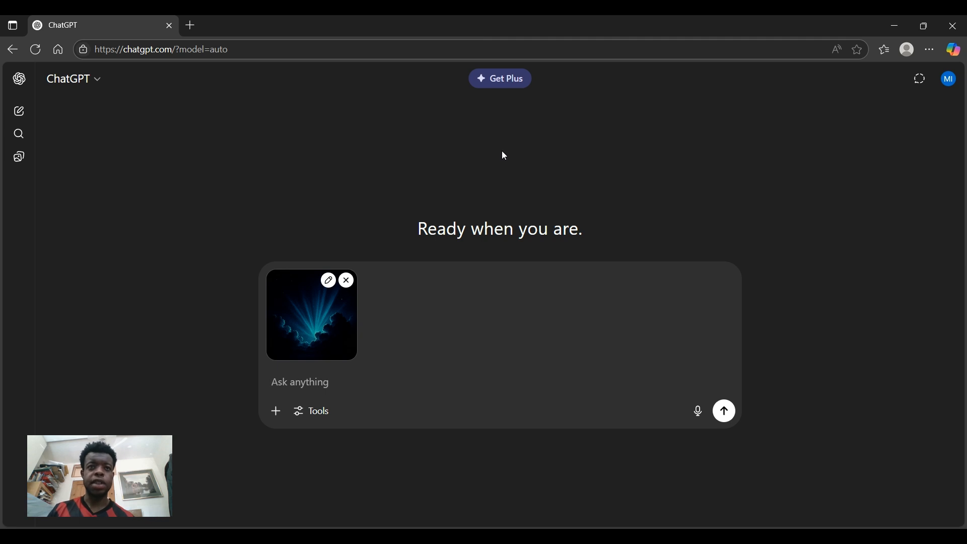
Ask ChatGPT to 'describe this image' and dismiss the personality feedback prompt
{"action": "type", "text": "desc"}
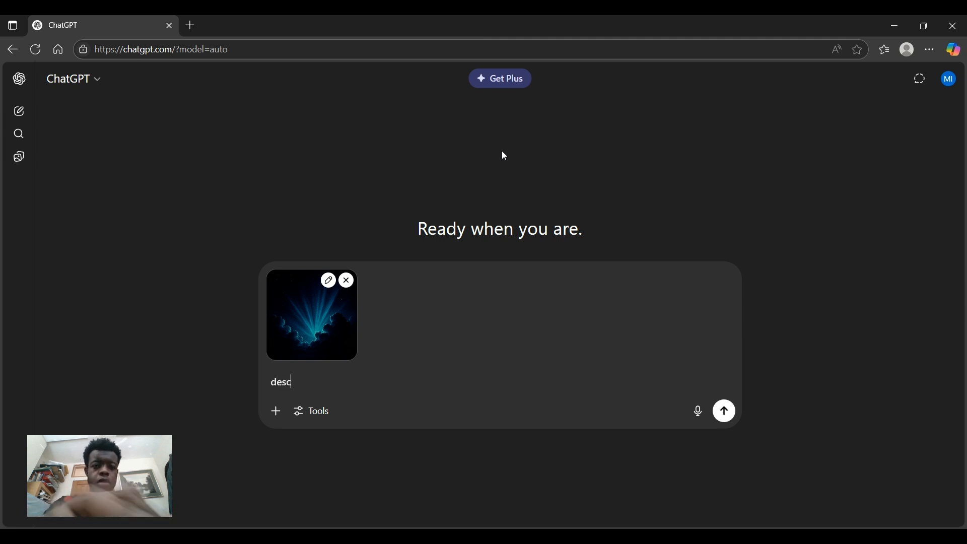
{"action": "type", "text": "ribe this image"}
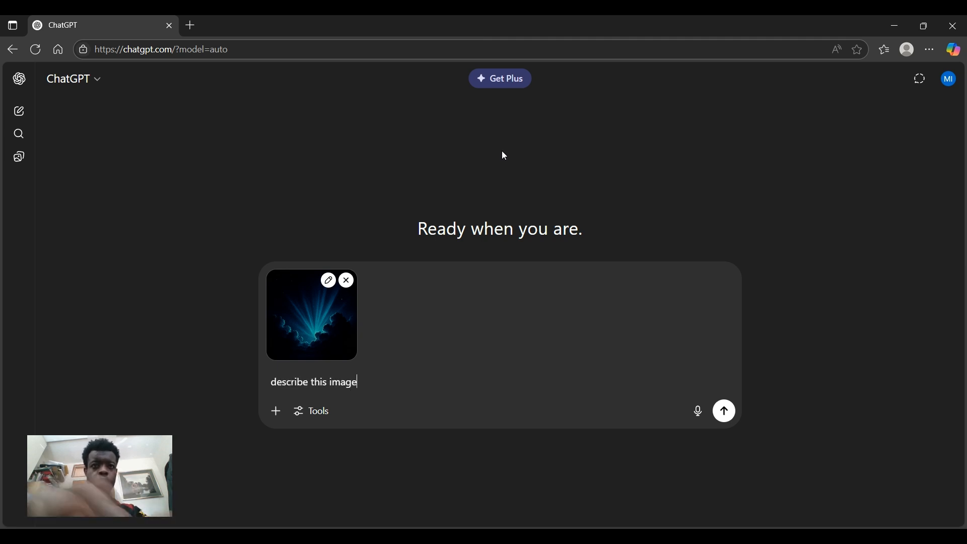
{"action": "key", "text": "Return"}
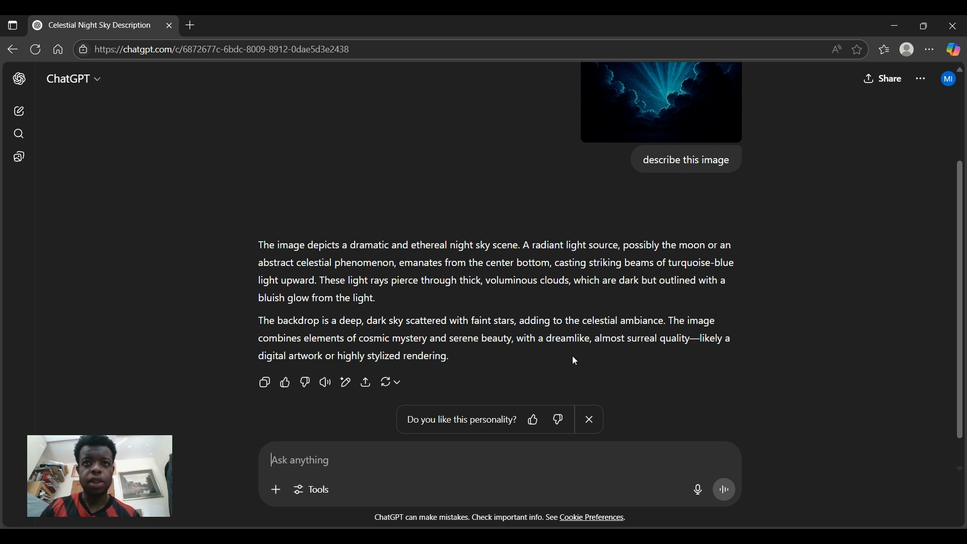
{"action": "left_click", "coordinate": [591, 419]}
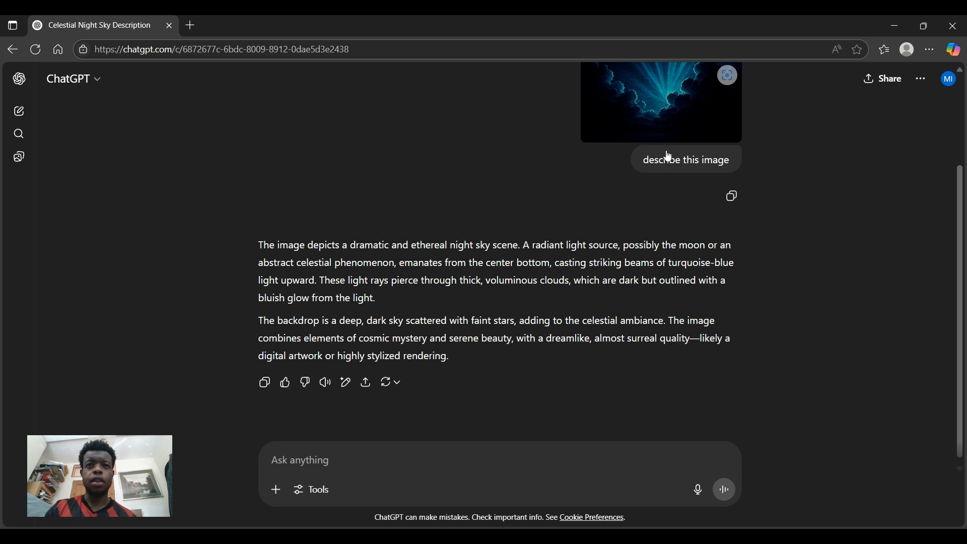
Paste the image and ChatGPT's copied two-paragraph description into a new message
{"action": "left_click", "coordinate": [410, 458]}
{"action": "key", "text": "ctrl+v"}
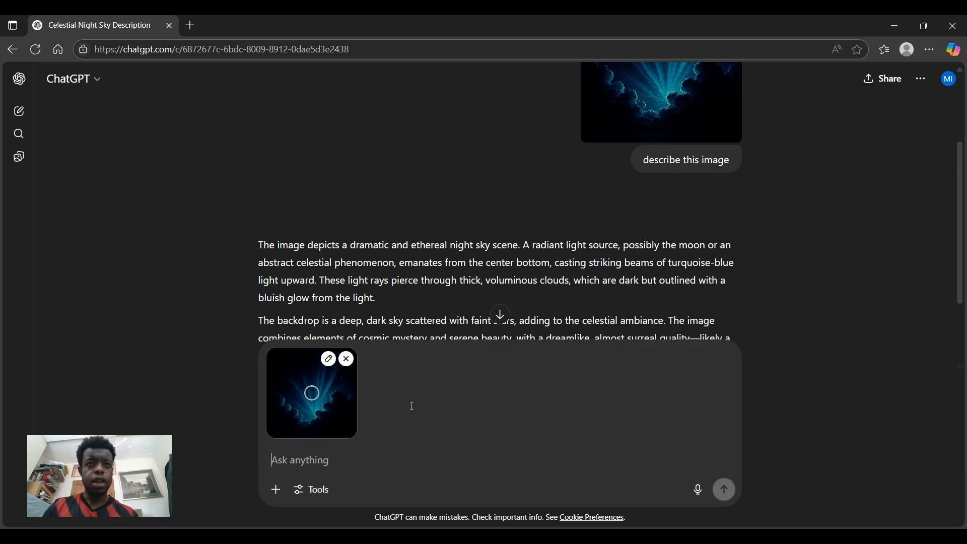
{"action": "scroll", "coordinate": [468, 287], "scroll_direction": "down", "scroll_amount": 2}
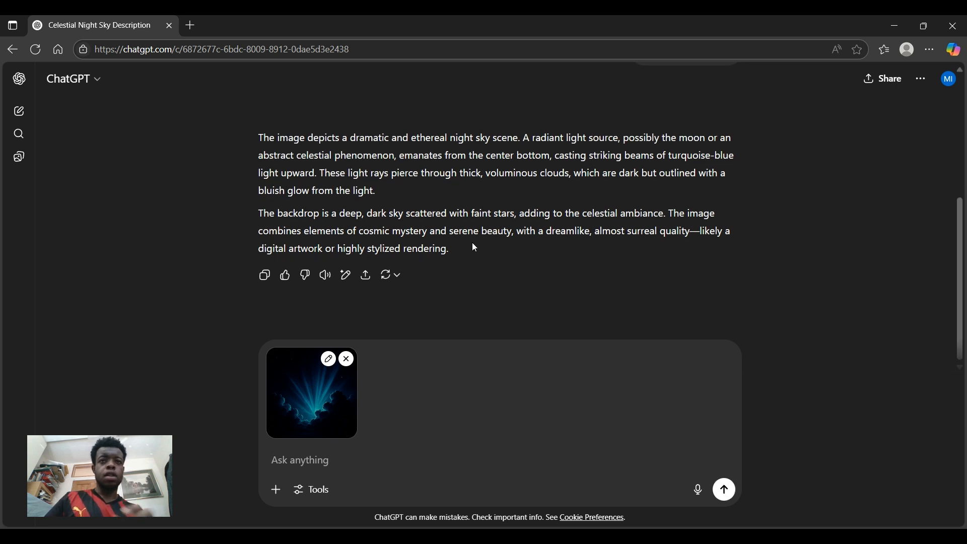
{"action": "left_click_drag", "start_coordinate": [466, 250], "coordinate": [255, 135]}
{"action": "key", "text": "ctrl+c"}
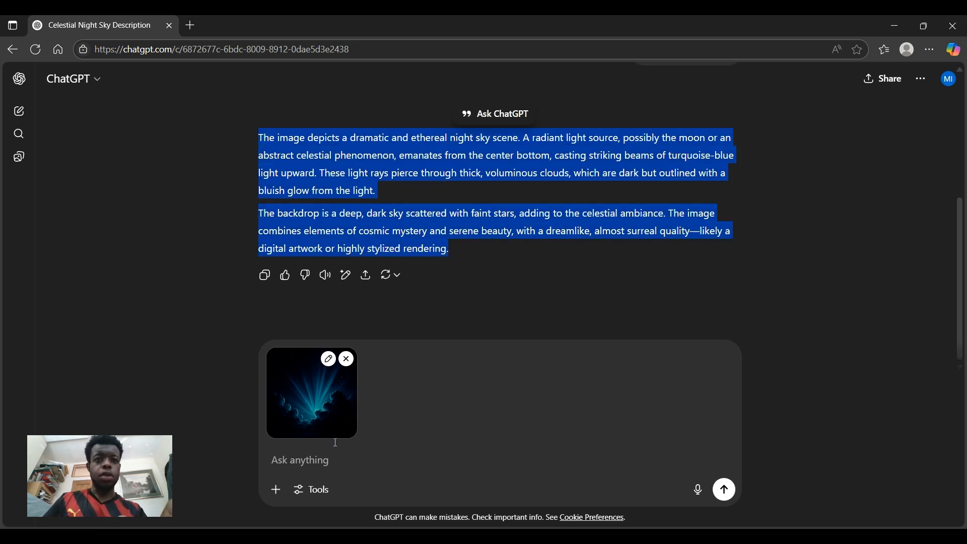
{"action": "left_click", "coordinate": [397, 457]}
{"action": "key", "text": "ctrl+v"}
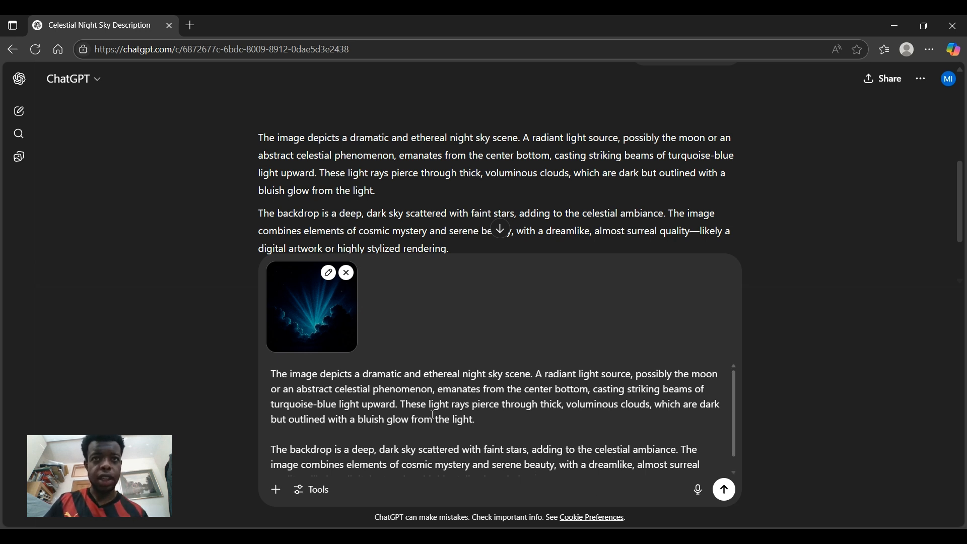
Reword 'turquoise-blue' to 'blue and pink' and 'night sky' to 'space with a lot of stars'
{"action": "left_click_drag", "start_coordinate": [341, 407], "coordinate": [274, 403]}
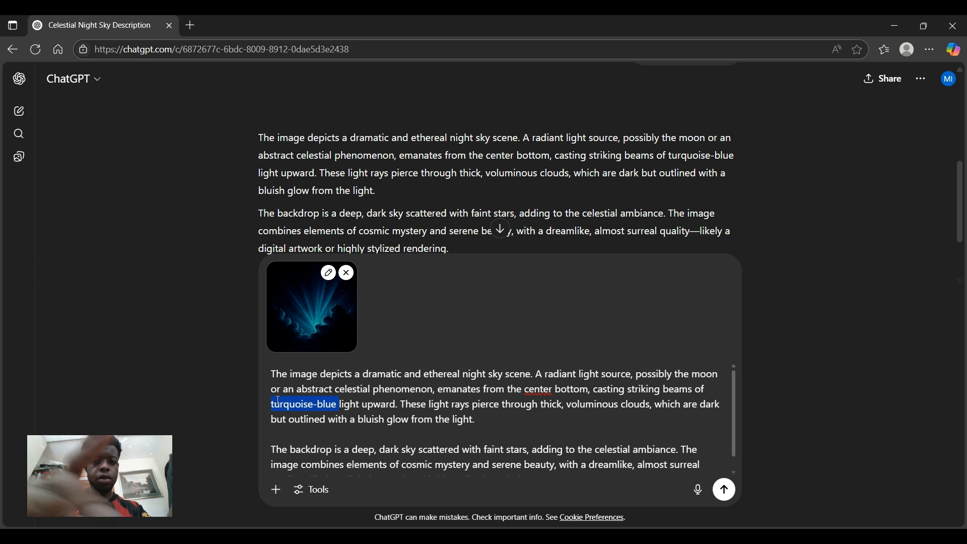
{"action": "type", "text": "blue and pink"}
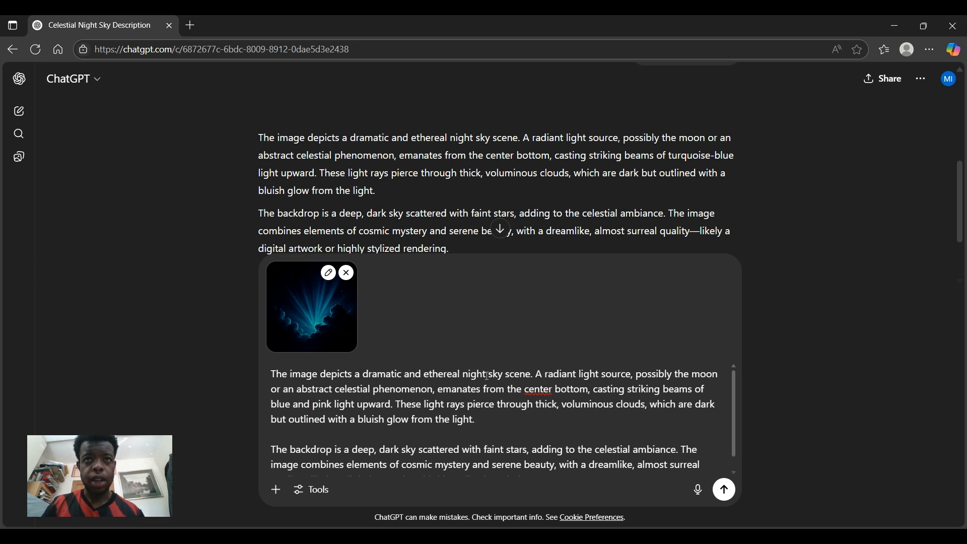
{"action": "left_click_drag", "start_coordinate": [462, 375], "coordinate": [486, 375]}
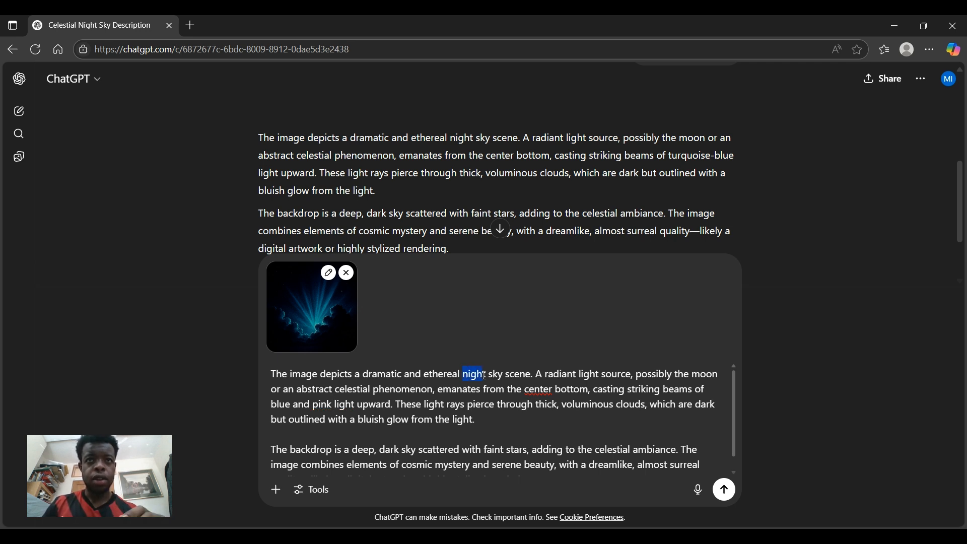
{"action": "type", "text": "pace"}
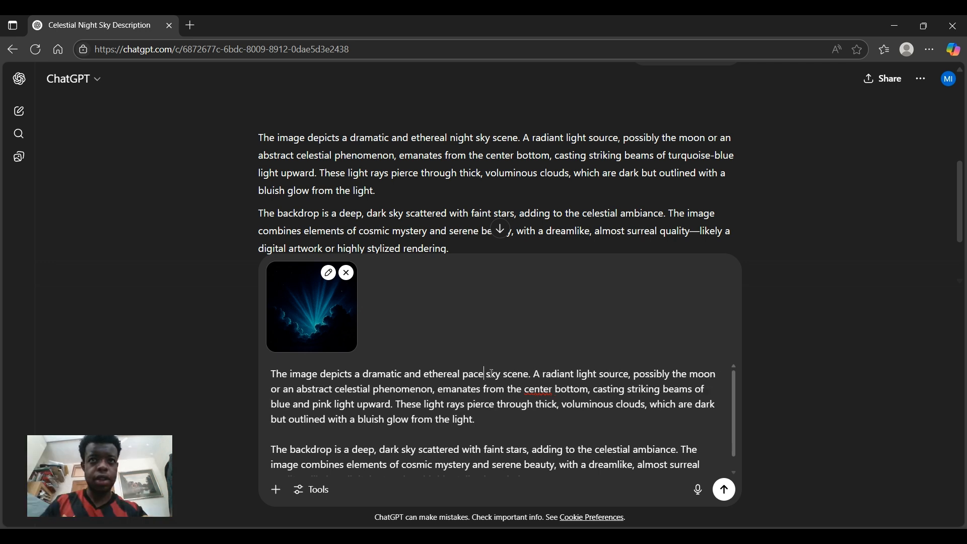
{"action": "key", "text": "BackSpace"}
{"action": "key", "text": "BackSpace"}
{"action": "key", "text": "BackSpace"}
{"action": "key", "text": "BackSpace"}
{"action": "type", "text": "apace"}
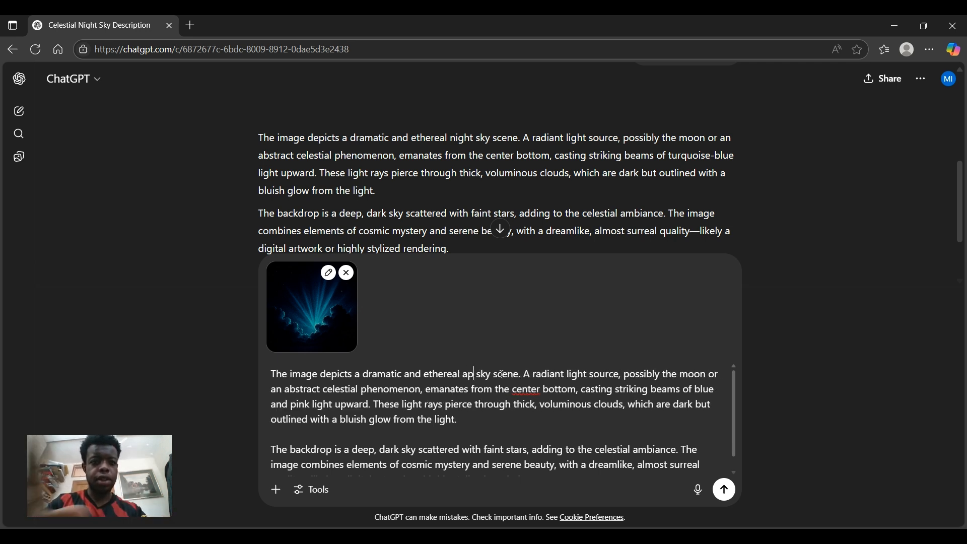
{"action": "left_click", "coordinate": [468, 374]}
{"action": "key", "text": "BackSpace"}
{"action": "type", "text": "s"}
{"action": "left_click", "coordinate": [507, 374]}
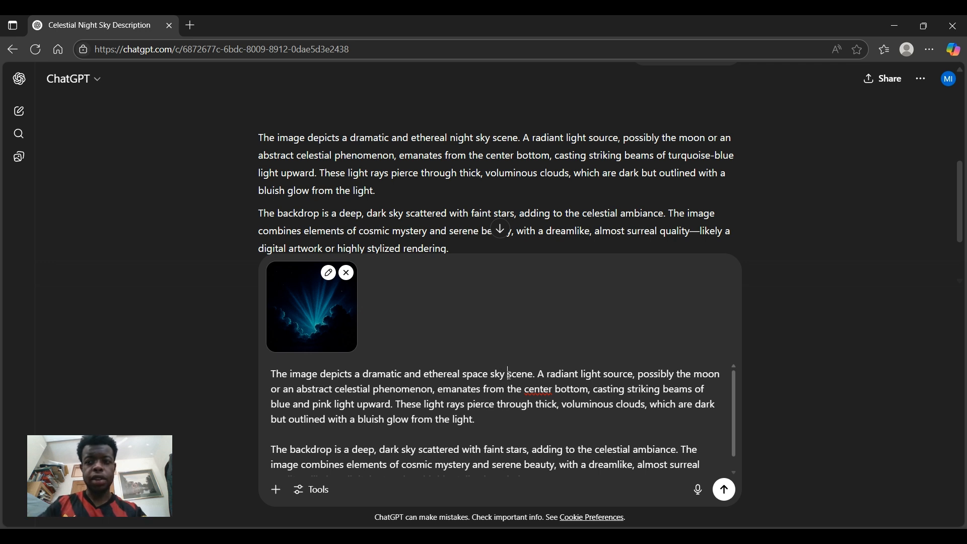
{"action": "key", "text": "BackSpace"}
{"action": "key", "text": "BackSpace"}
{"action": "key", "text": "BackSpace"}
{"action": "key", "text": "BackSpace"}
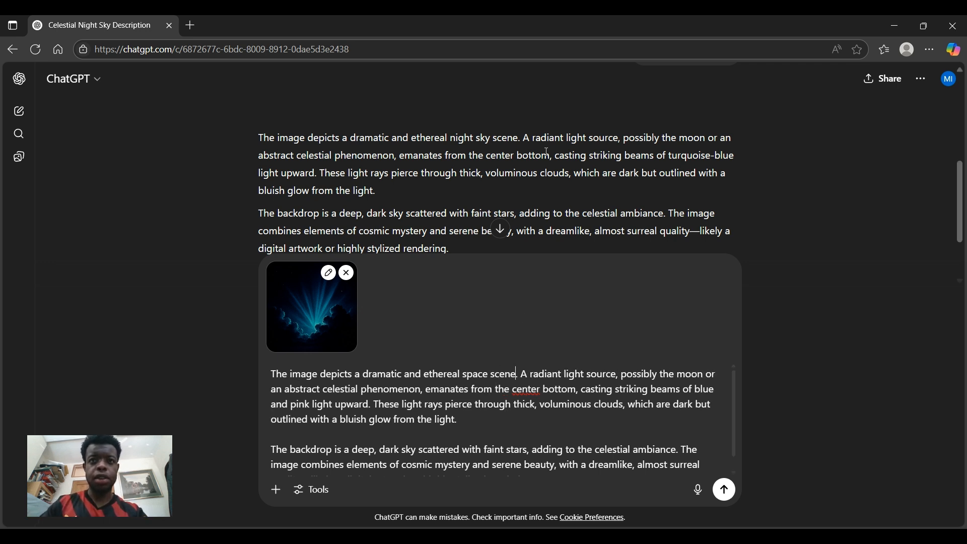
{"action": "type", "text": "with a lot"}
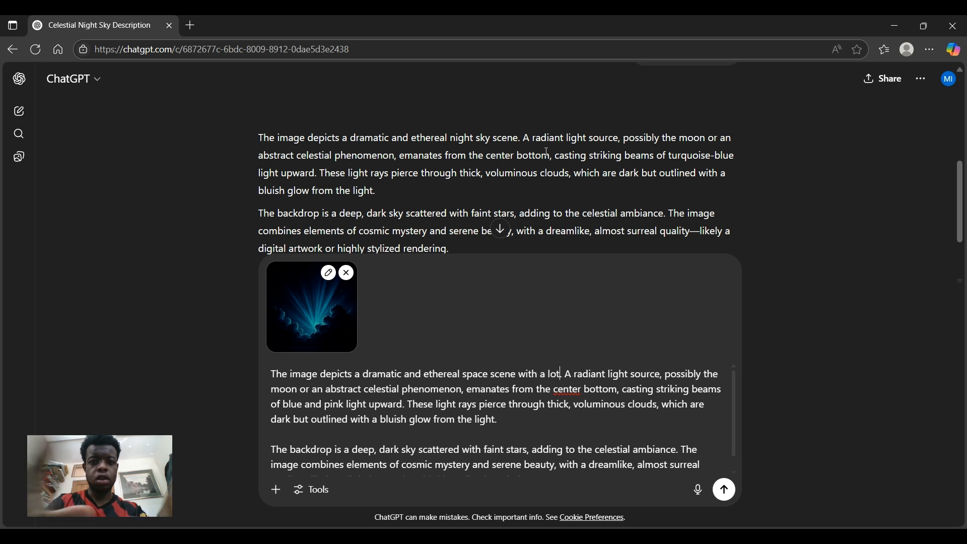
{"action": "type", "text": " of stars"}
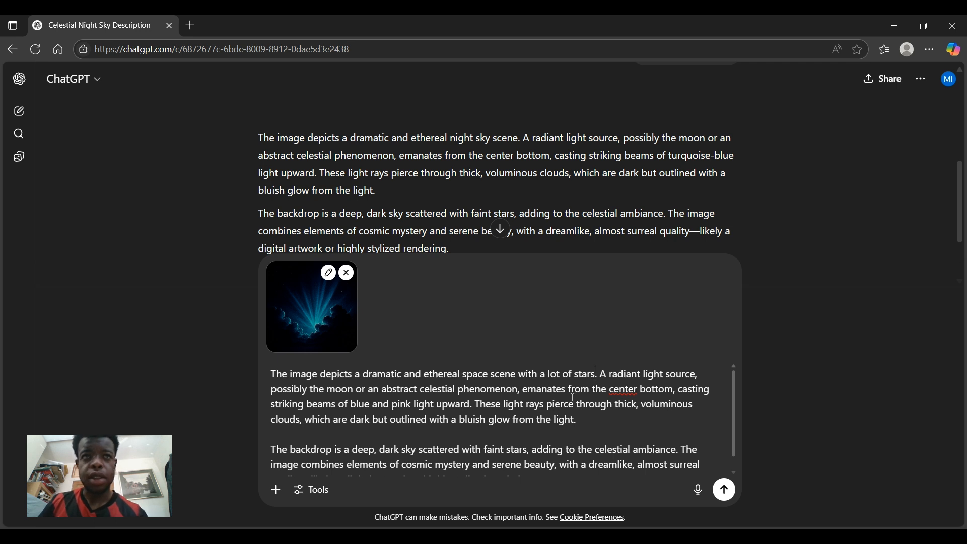
Change the dark clouds to 'light', add 'and white clouds' after stars, and send
{"action": "scroll", "coordinate": [396, 387], "scroll_direction": "down", "scroll_amount": 1}
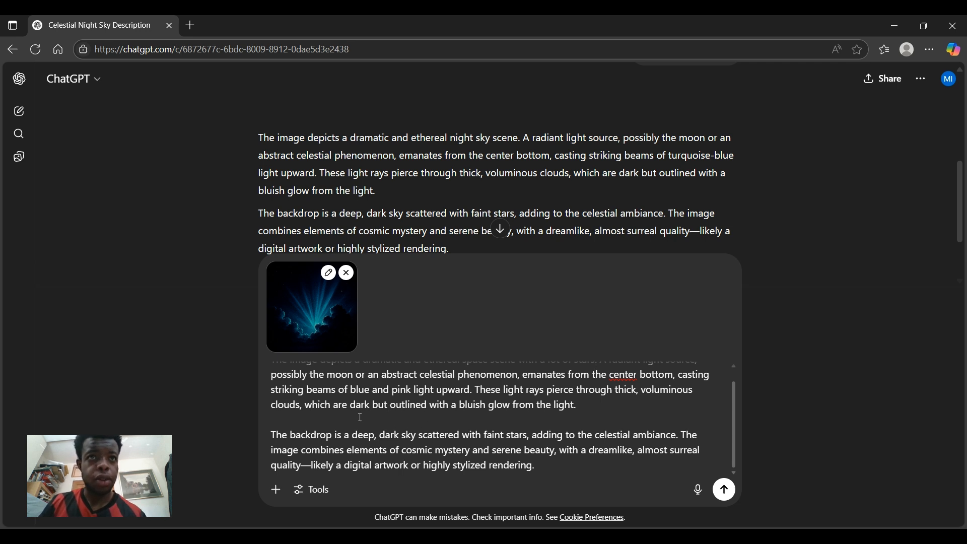
{"action": "double_click", "coordinate": [366, 406]}
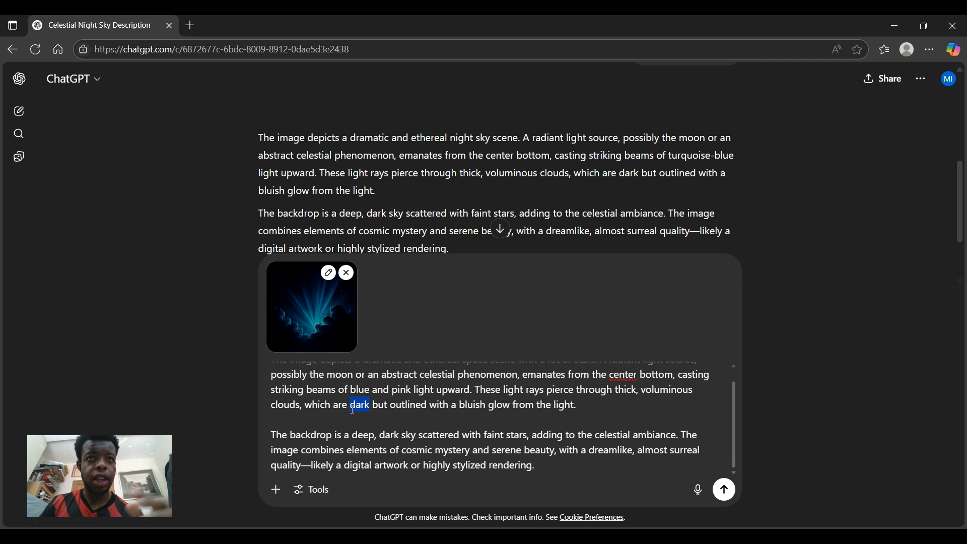
{"action": "type", "text": "light"}
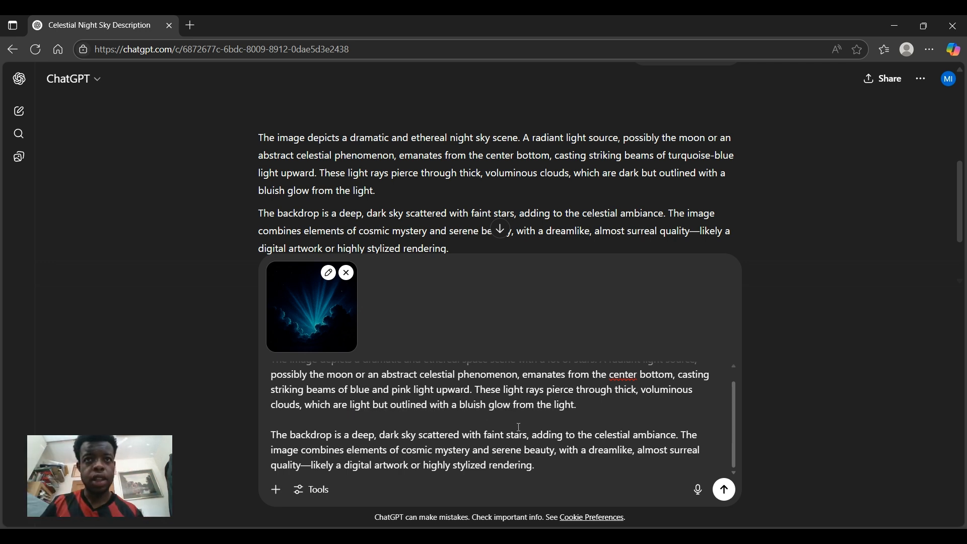
{"action": "double_click", "coordinate": [383, 435]}
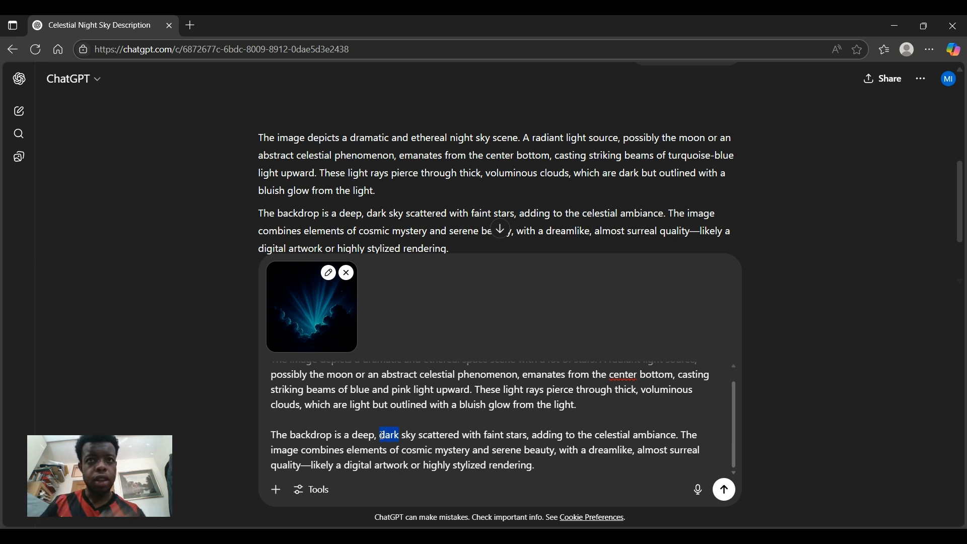
{"action": "left_click", "coordinate": [475, 421]}
{"action": "scroll", "coordinate": [496, 403], "scroll_direction": "up", "scroll_amount": 1}
{"action": "left_click", "coordinate": [596, 375]}
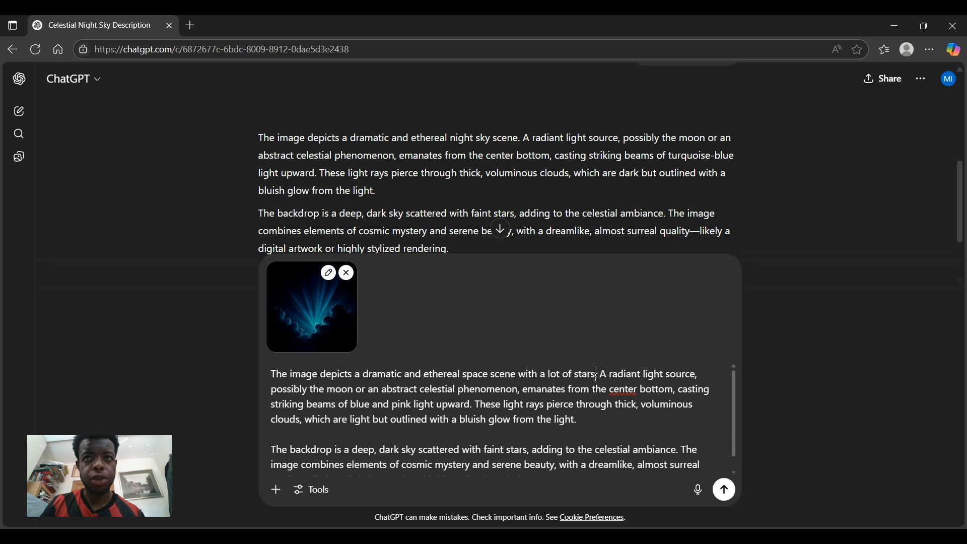
{"action": "type", "text": "and whit"}
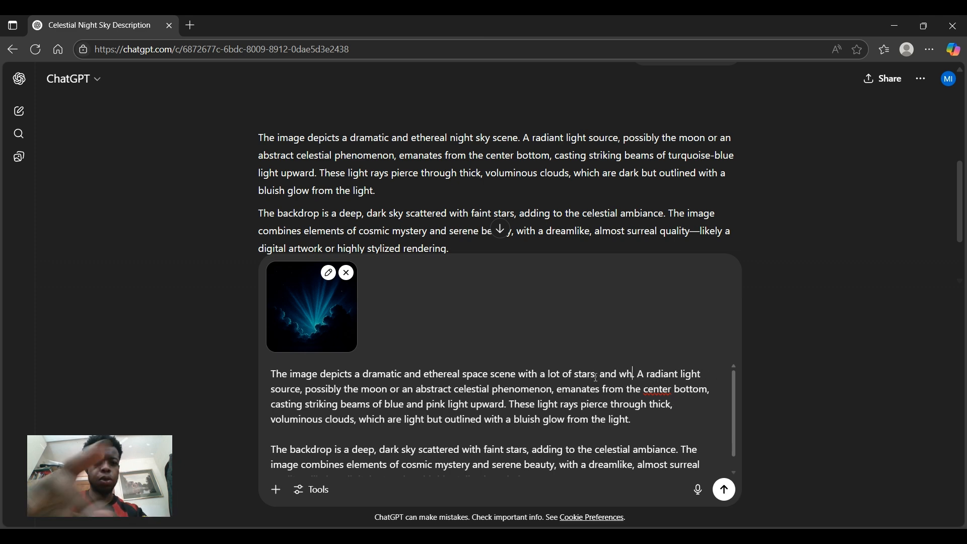
{"action": "type", "text": "e clouds"}
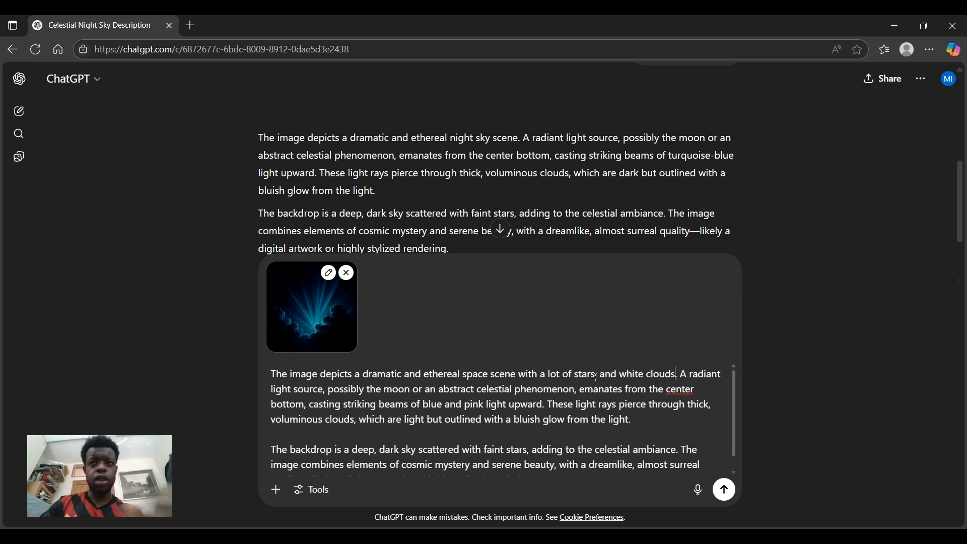
{"action": "key", "text": "Return"}
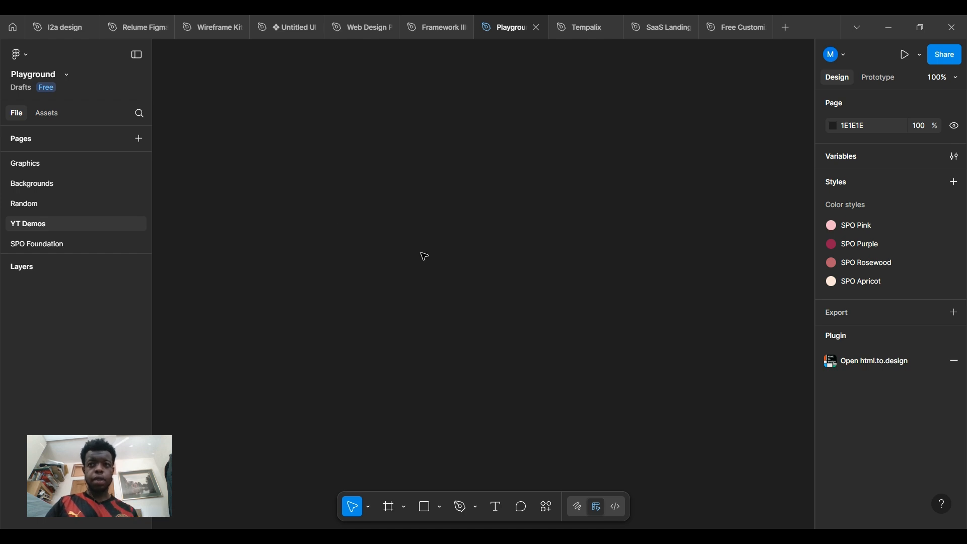
Paste the Comet Invitation card and draw a 420-tall frame aligned beside it
{"action": "key", "text": "ctrl+v"}
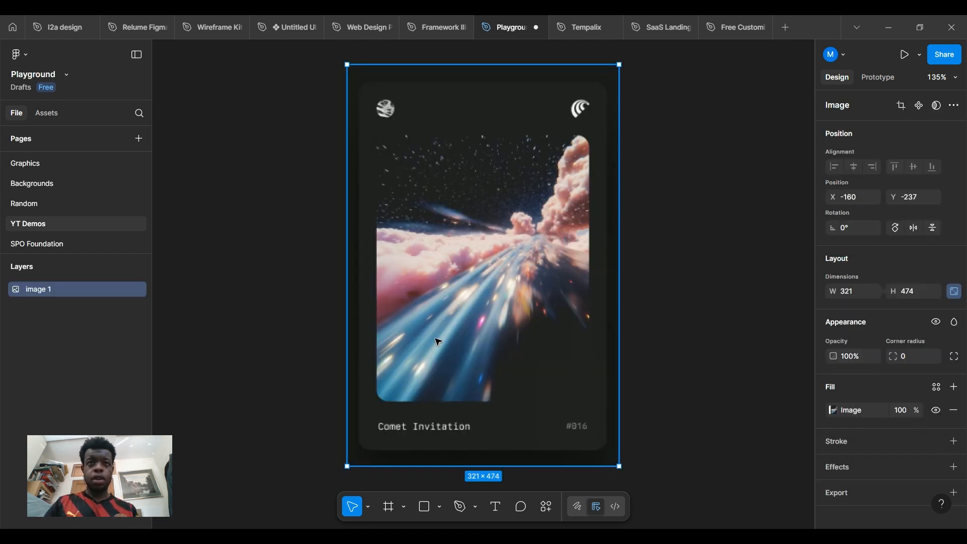
{"action": "left_click_drag", "start_coordinate": [437, 339], "coordinate": [410, 335]}
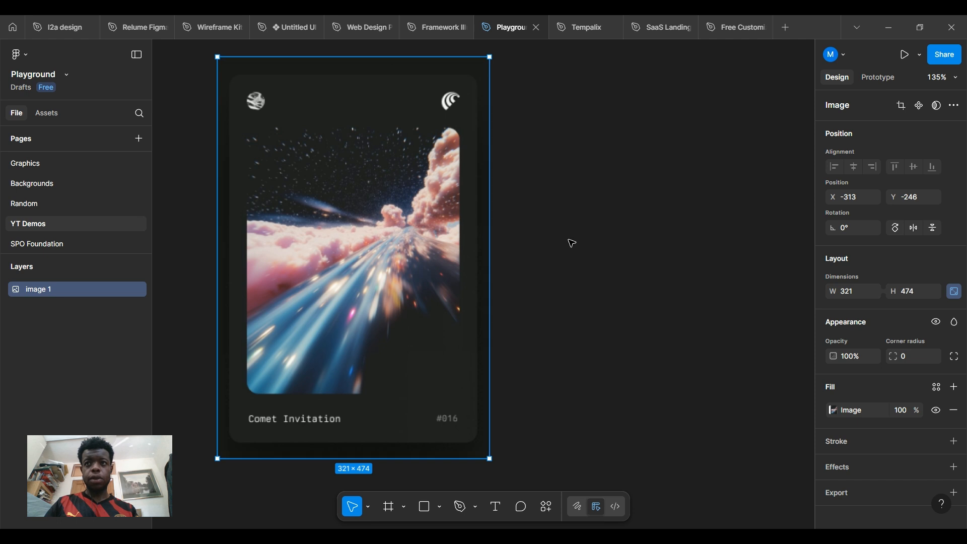
{"action": "left_click", "coordinate": [557, 196]}
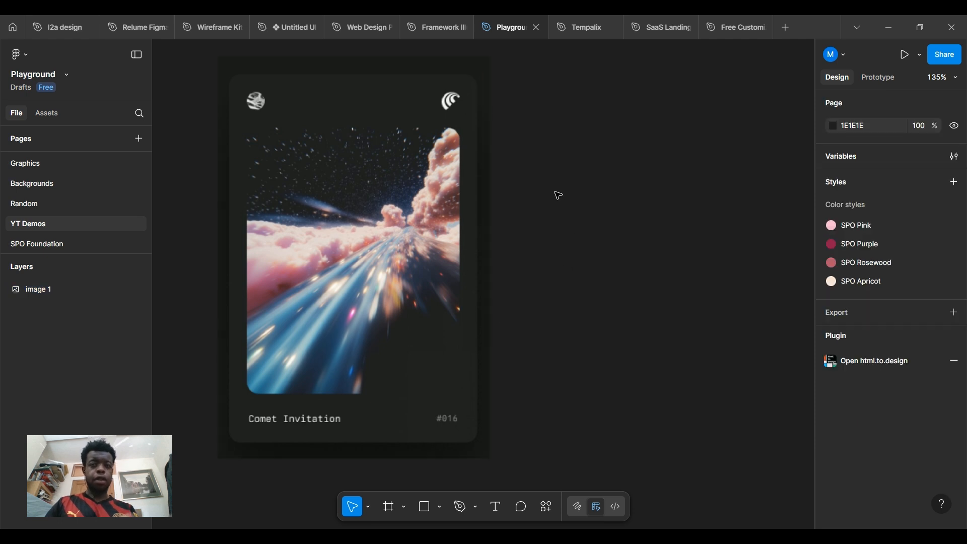
{"action": "key", "text": "f"}
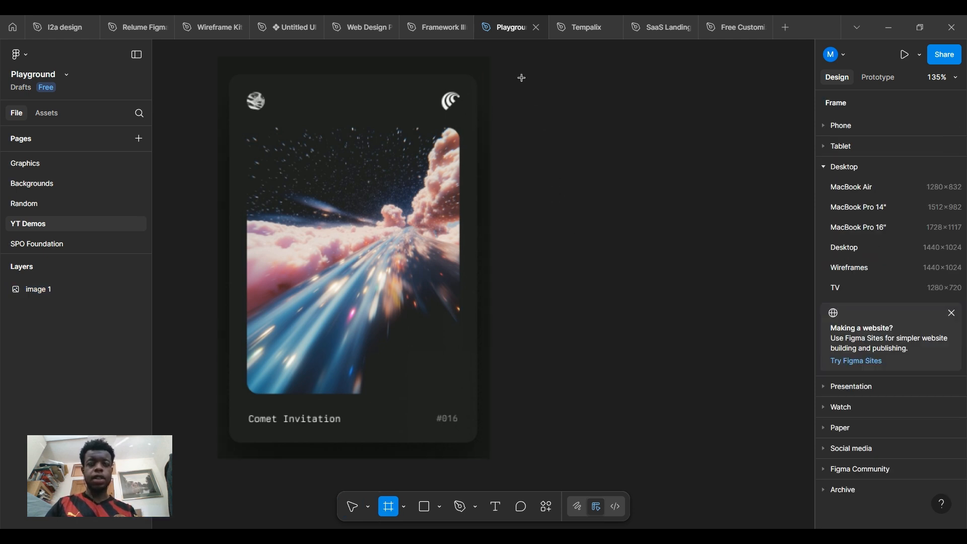
{"action": "left_click_drag", "start_coordinate": [522, 77], "coordinate": [742, 441]}
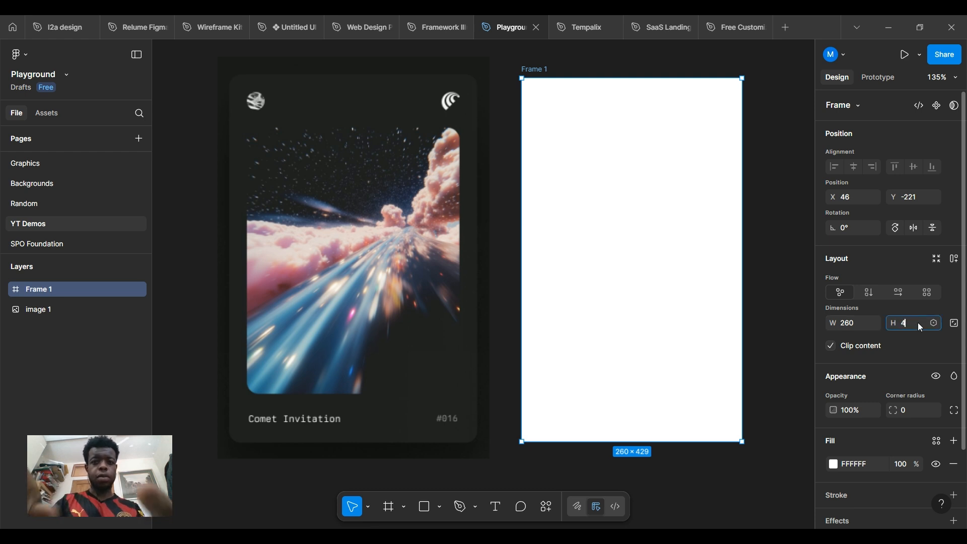
{"action": "type", "text": "420"}
{"action": "key", "text": "Return"}
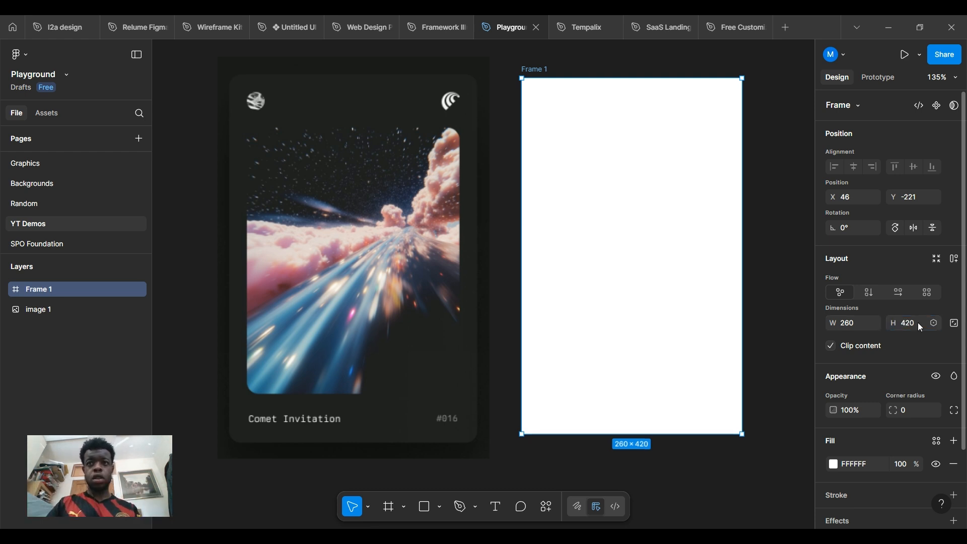
{"action": "left_click", "coordinate": [758, 251]}
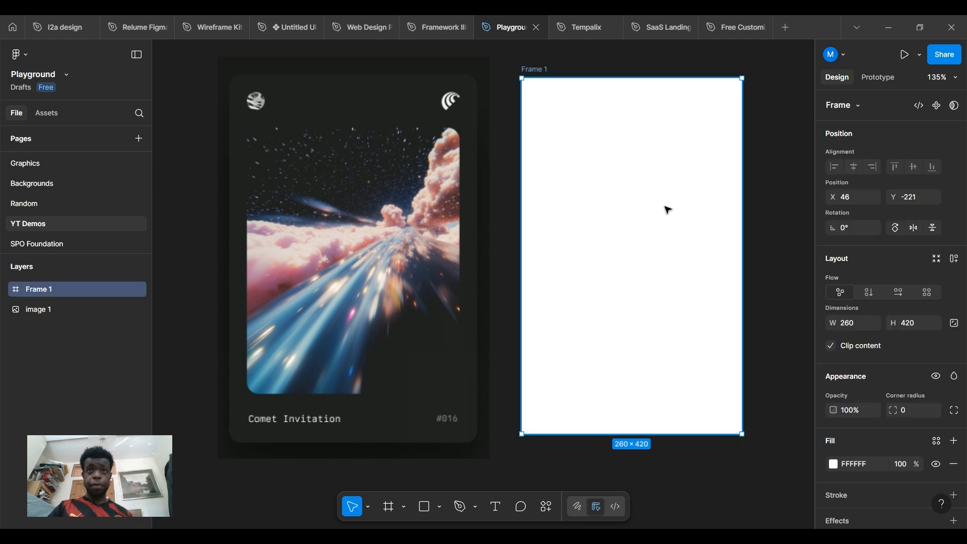
{"action": "left_click_drag", "start_coordinate": [667, 209], "coordinate": [673, 211]}
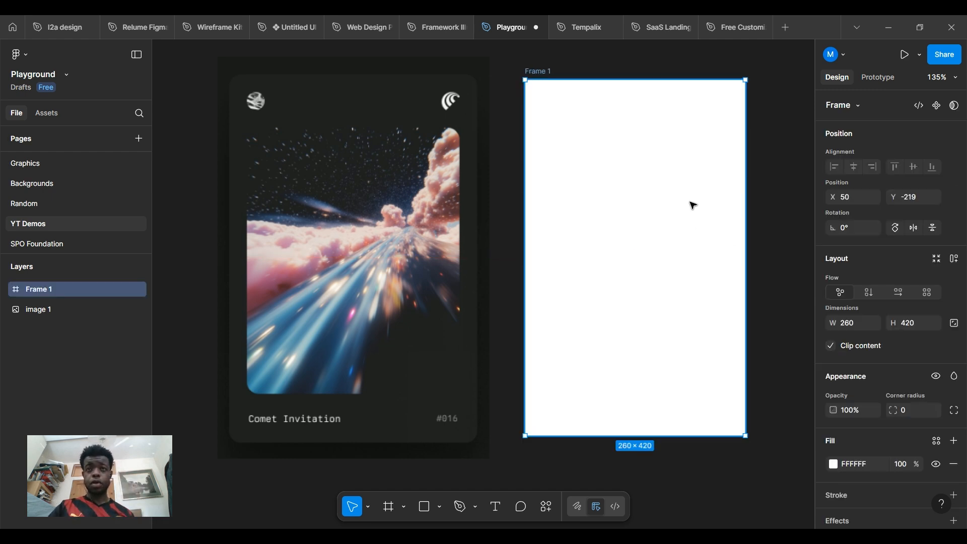
{"action": "left_click", "coordinate": [767, 196]}
{"action": "left_click", "coordinate": [723, 250]}
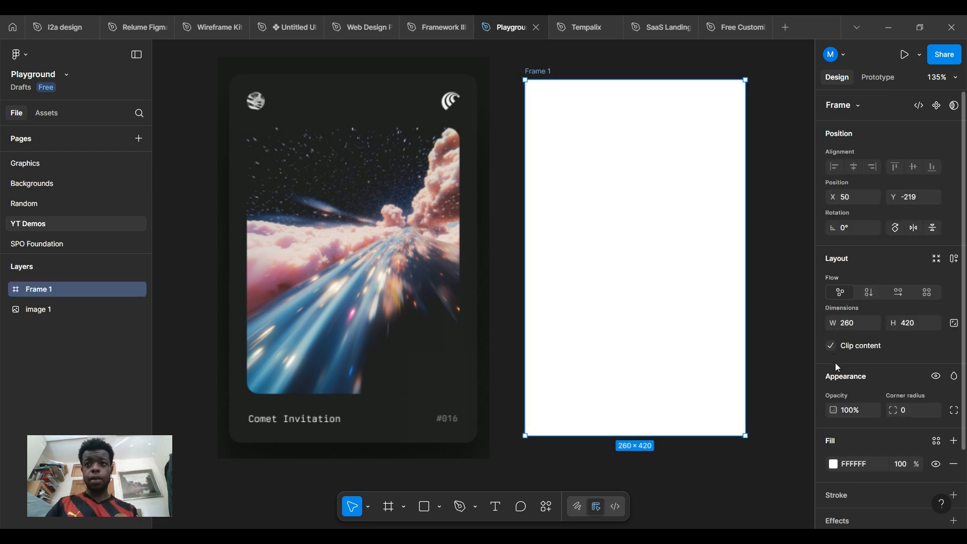
Fill the new frame with the card's dark 1F2120 background colour using the eyedropper
{"action": "left_click", "coordinate": [833, 465]}
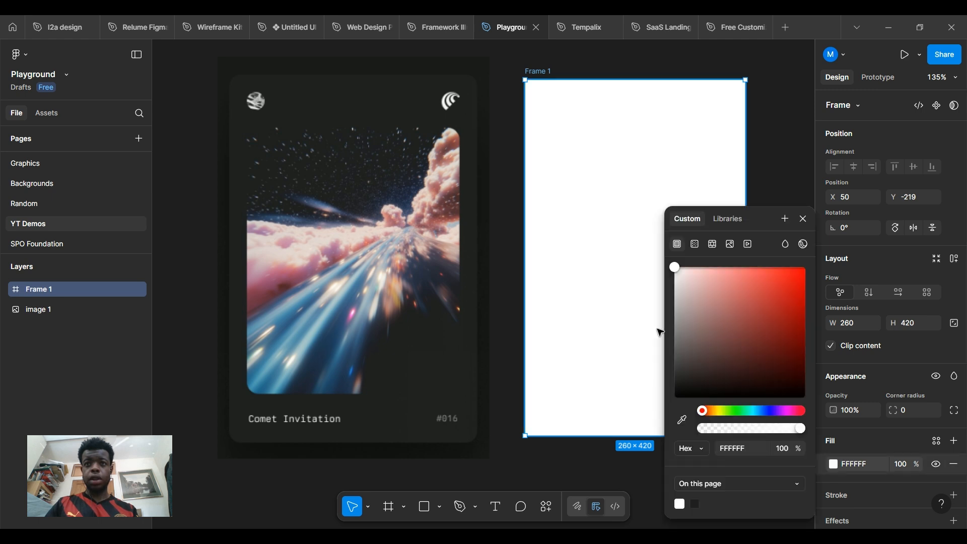
{"action": "left_click", "coordinate": [682, 420]}
{"action": "left_click", "coordinate": [474, 279]}
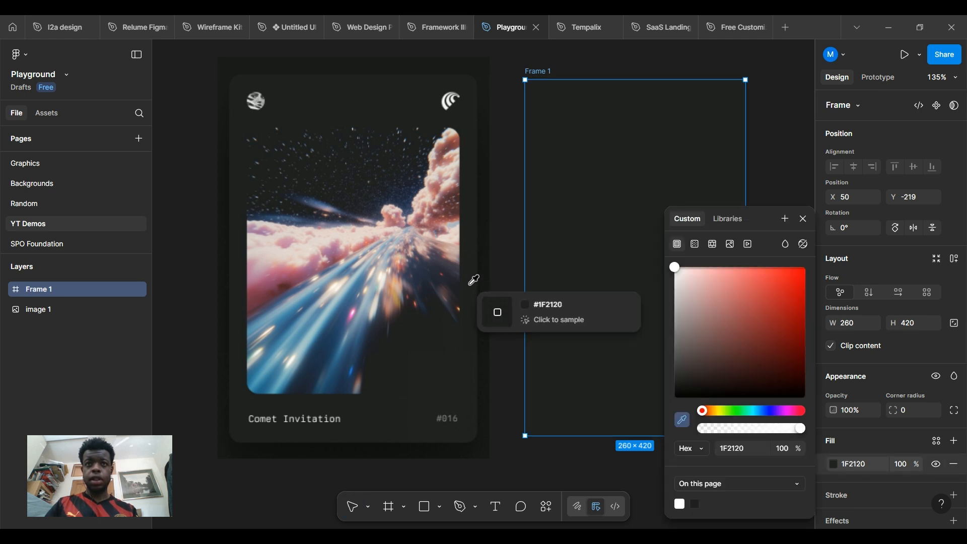
{"action": "left_click", "coordinate": [691, 136]}
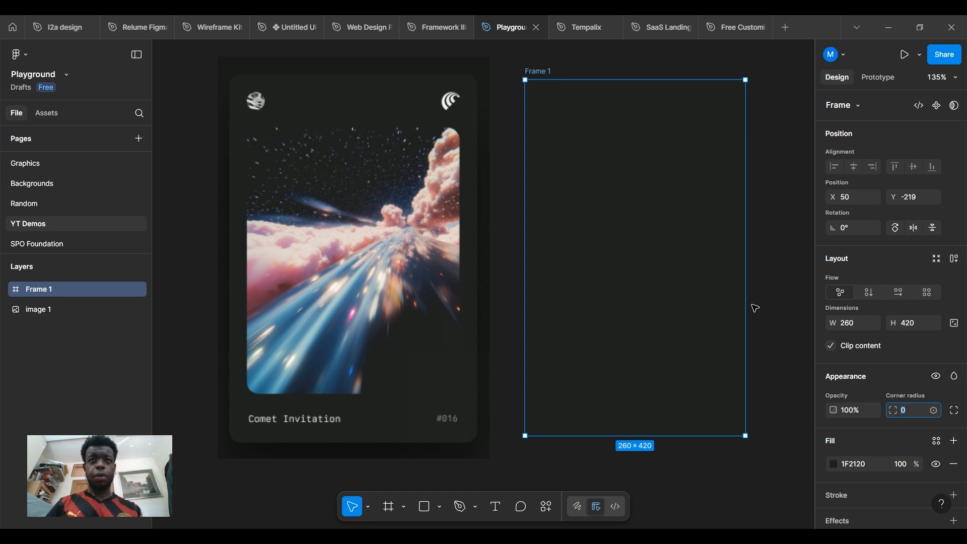
{"action": "left_click", "coordinate": [497, 125]}
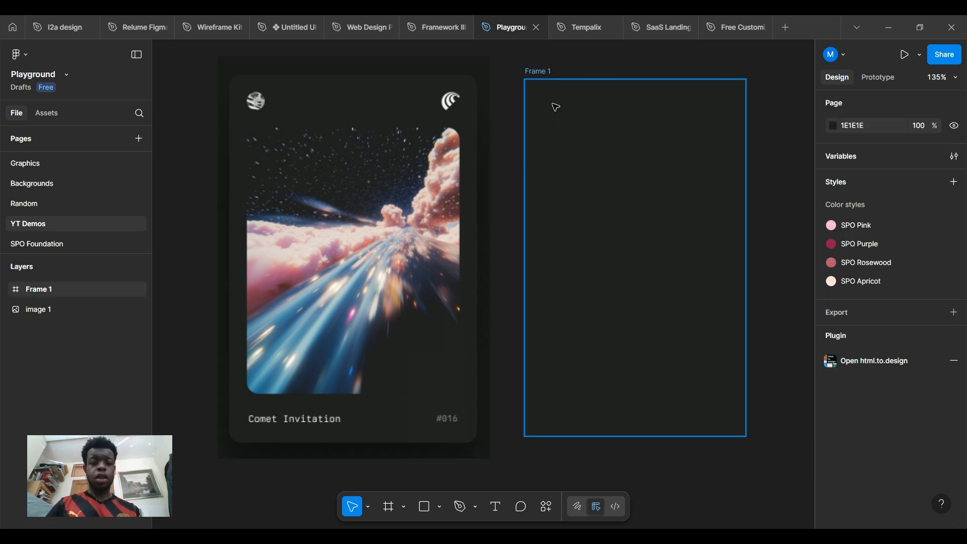
Draw a small frame in the dark frame's top-left corner and size it 30×30
{"action": "key", "text": "r"}
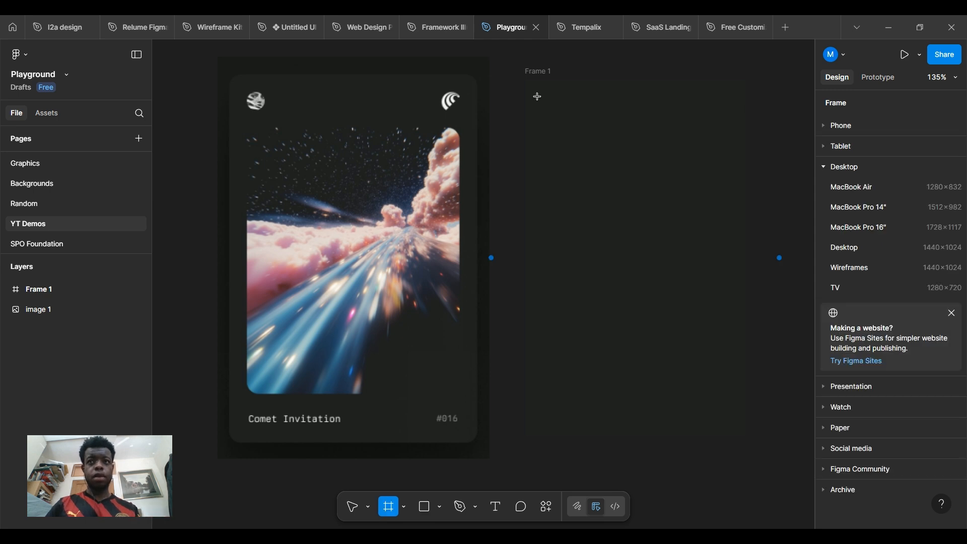
{"action": "left_click_drag", "start_coordinate": [539, 96], "coordinate": [569, 122]}
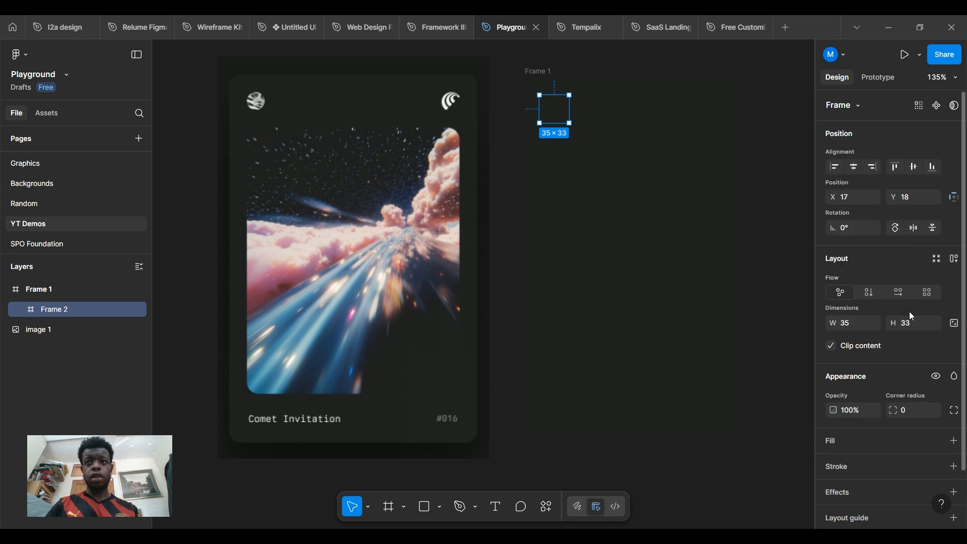
{"action": "left_click", "coordinate": [860, 322]}
{"action": "type", "text": "33"}
{"action": "key", "text": "Return"}
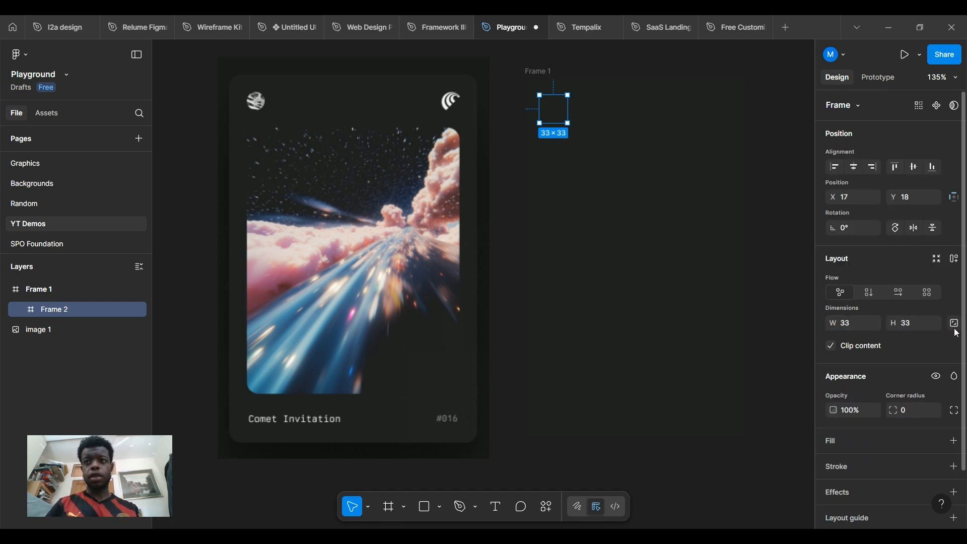
{"action": "left_click", "coordinate": [954, 325]}
{"action": "left_click", "coordinate": [851, 323]}
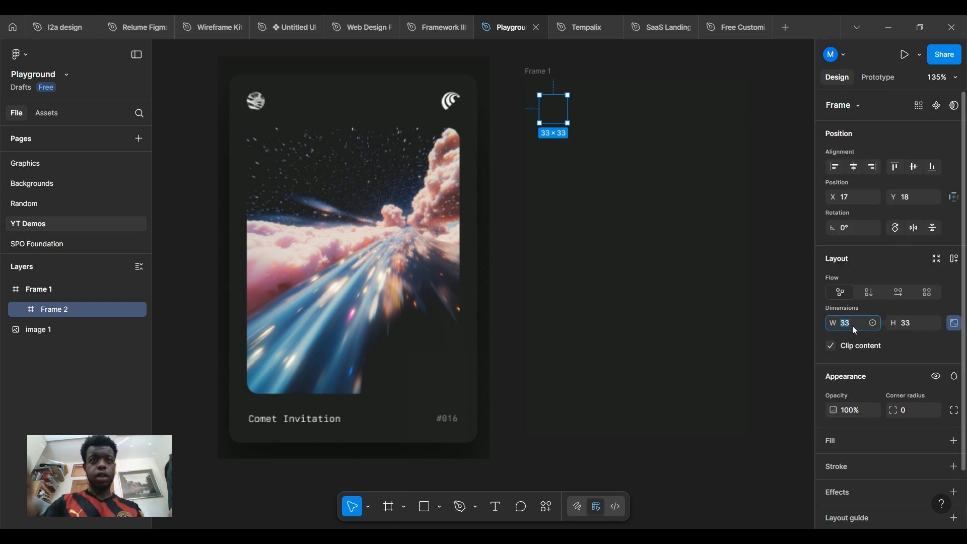
{"action": "type", "text": "30"}
{"action": "key", "text": "Return"}
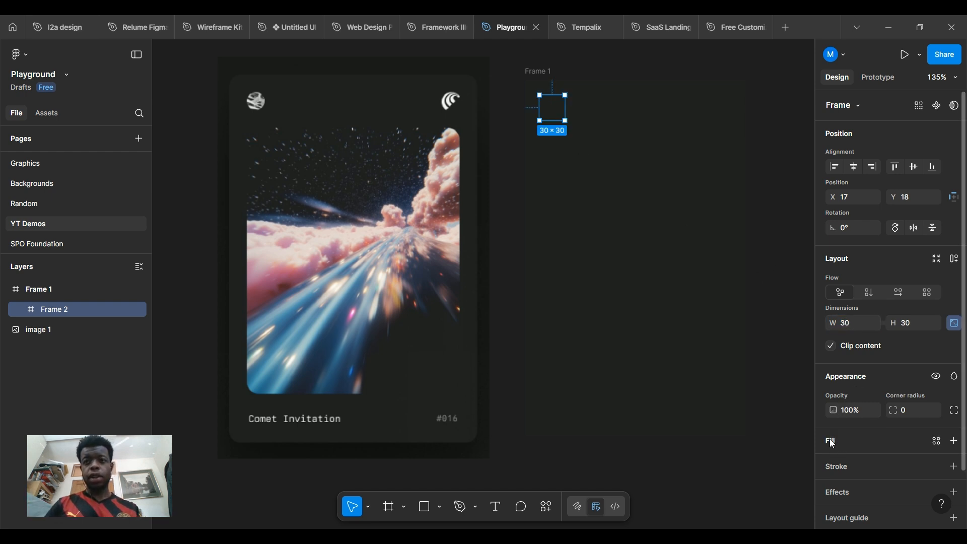
Fill the square white and duplicate it into the top-right corner
{"action": "left_click", "coordinate": [953, 442]}
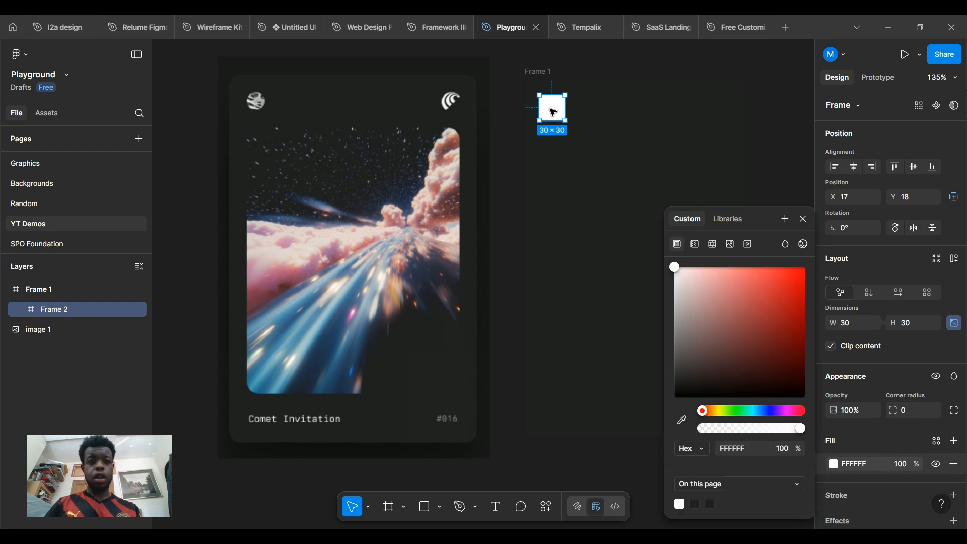
{"action": "left_click_drag", "start_coordinate": [553, 112], "coordinate": [723, 109]}
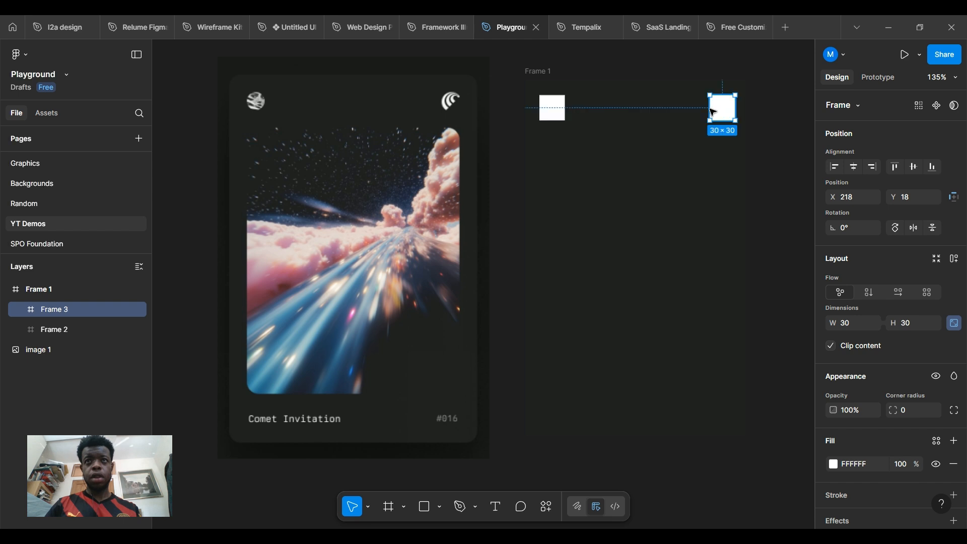
{"action": "left_click", "coordinate": [541, 77]}
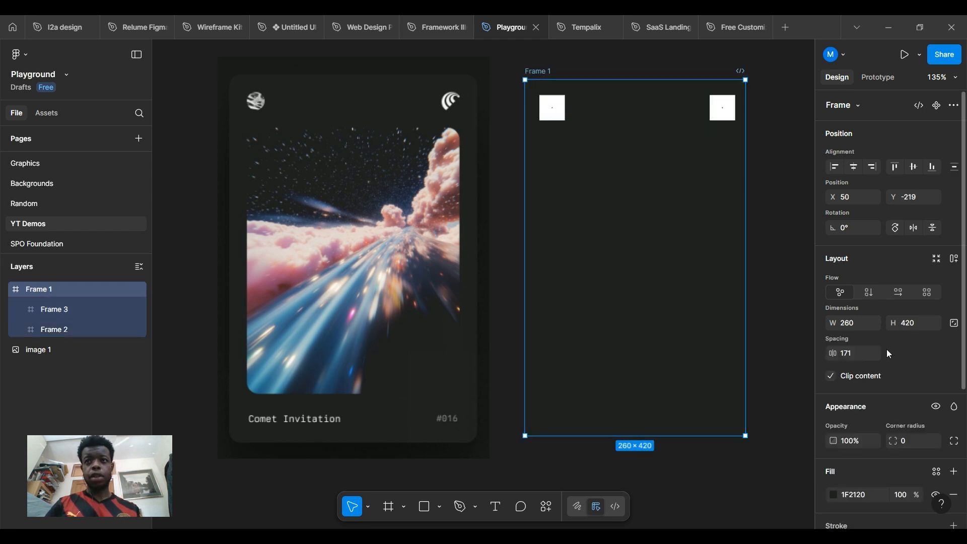
Add auto layout to Frame 1, keep its fixed 420 height, and top-align the squares
{"action": "left_click", "coordinate": [953, 259]}
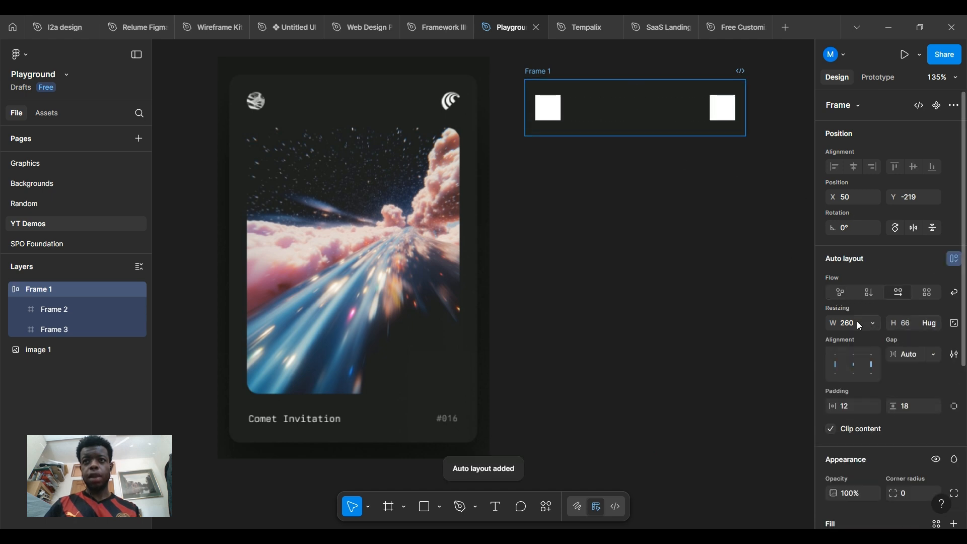
{"action": "left_click", "coordinate": [936, 323]}
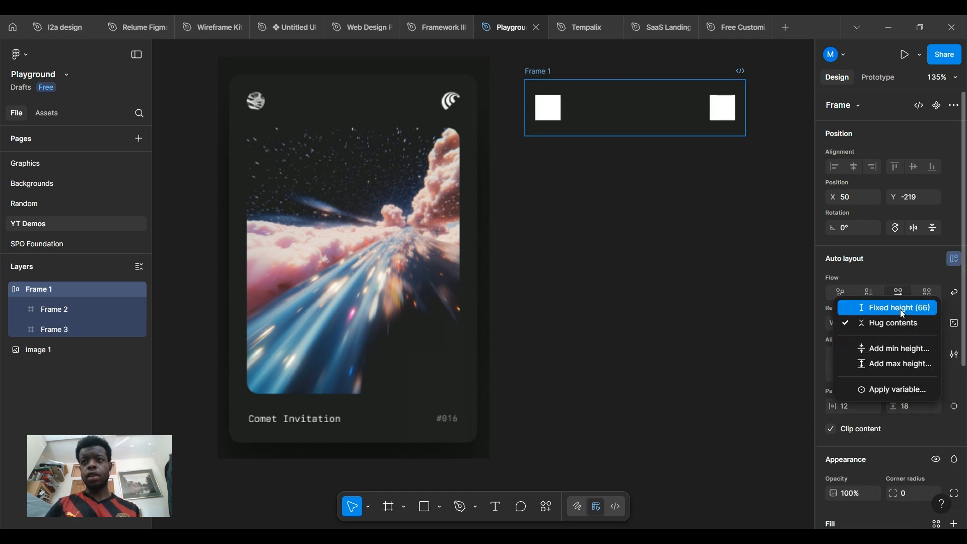
{"action": "left_click", "coordinate": [902, 308]}
{"action": "left_click", "coordinate": [918, 322]}
{"action": "type", "text": "420"}
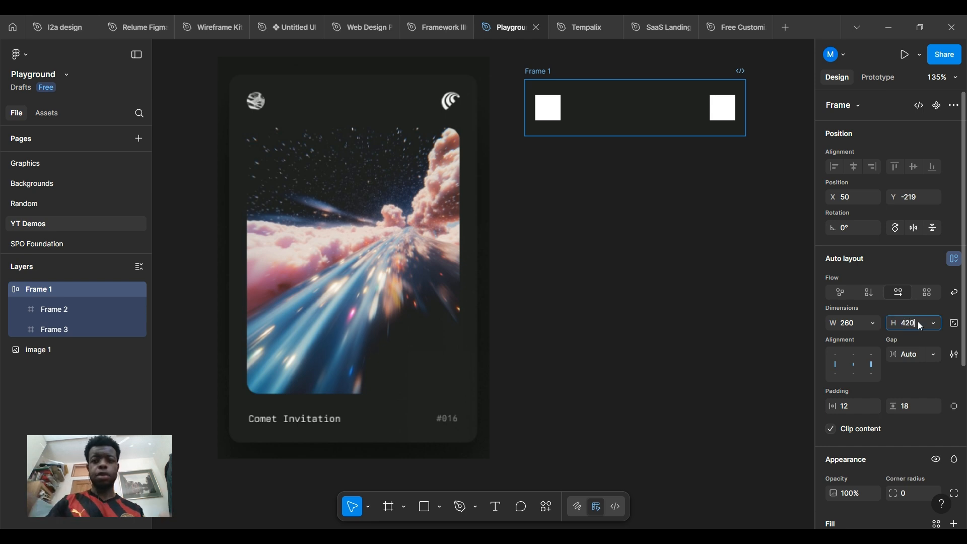
{"action": "key", "text": "Return"}
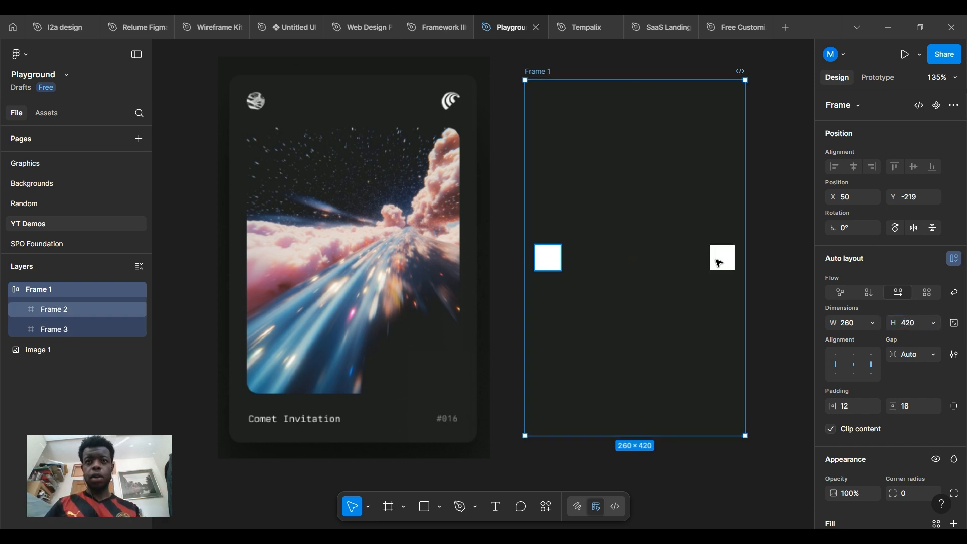
{"action": "key", "text": "Return"}
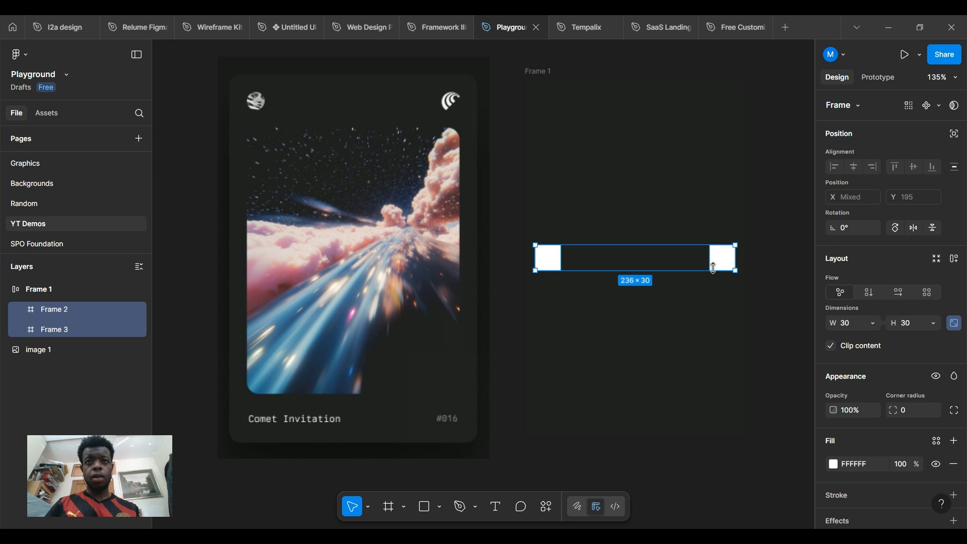
{"action": "left_click", "coordinate": [630, 110]}
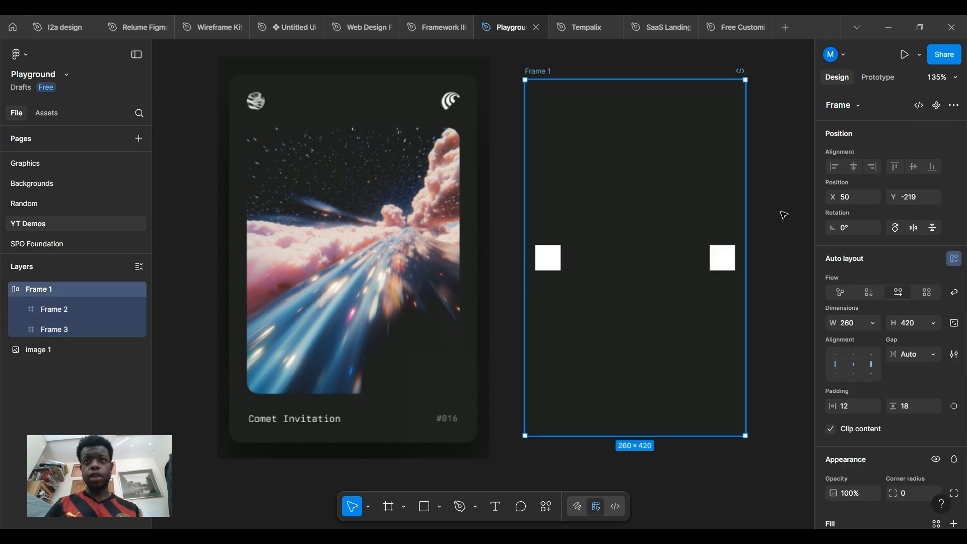
{"action": "left_click", "coordinate": [852, 352]}
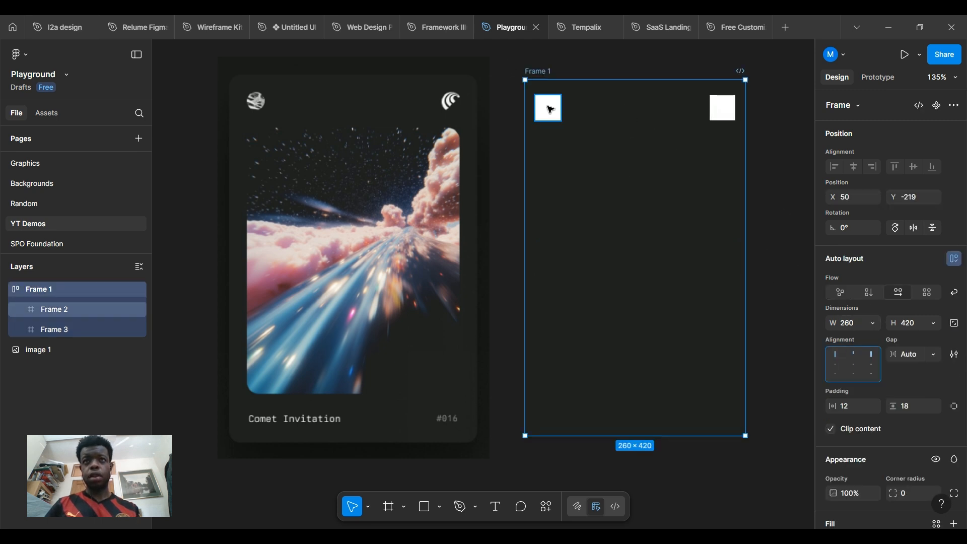
{"action": "left_click", "coordinate": [718, 111]}
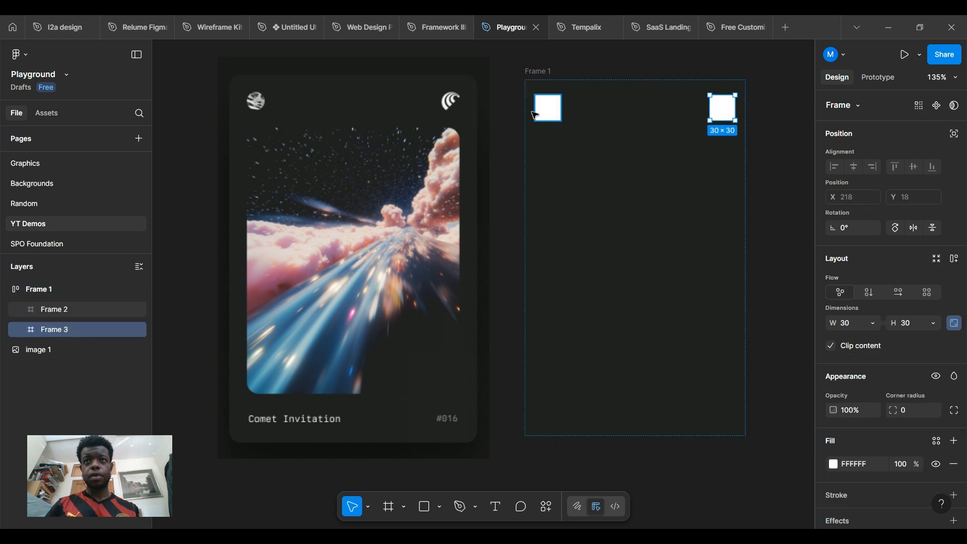
{"action": "left_click", "coordinate": [548, 108]}
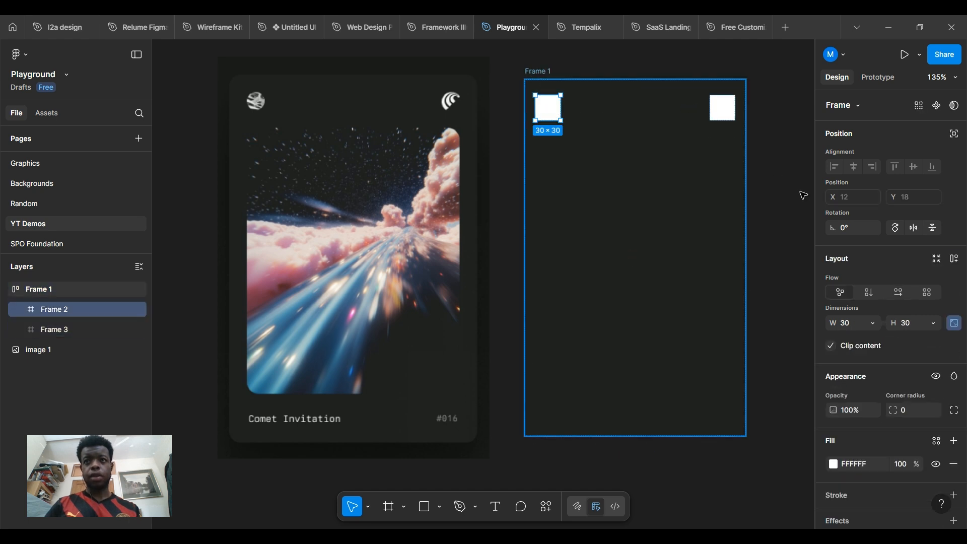
{"action": "key", "text": "Escape"}
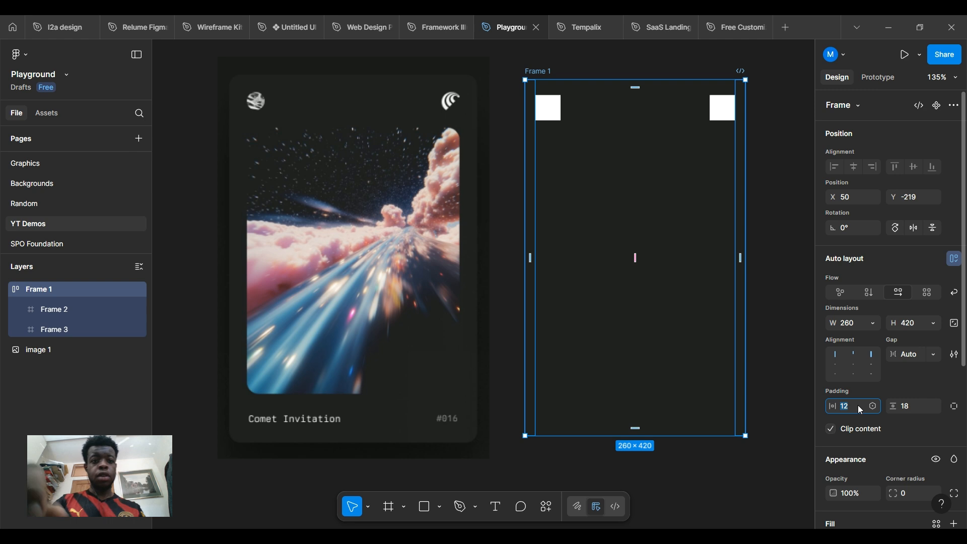
Set Frame 1's horizontal and vertical padding to 20 with auto spacing between items
{"action": "type", "text": "20"}
{"action": "key", "text": "Return"}
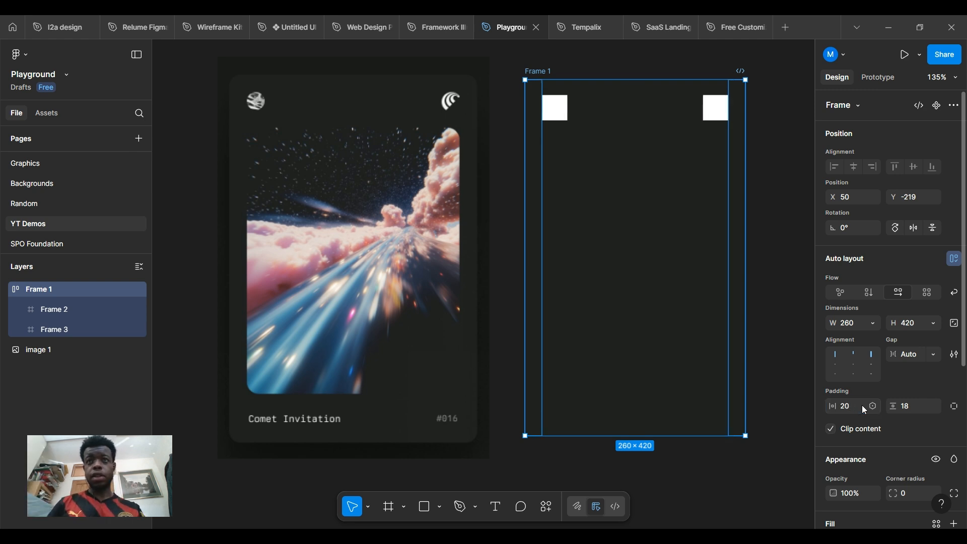
{"action": "left_click", "coordinate": [914, 407]}
{"action": "type", "text": "20"}
{"action": "key", "text": "Return"}
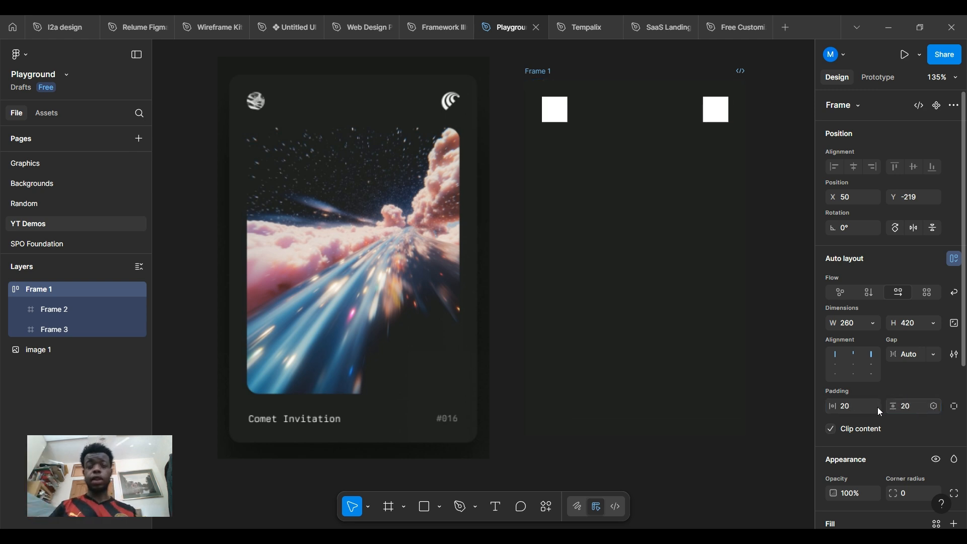
{"action": "left_click", "coordinate": [556, 108]}
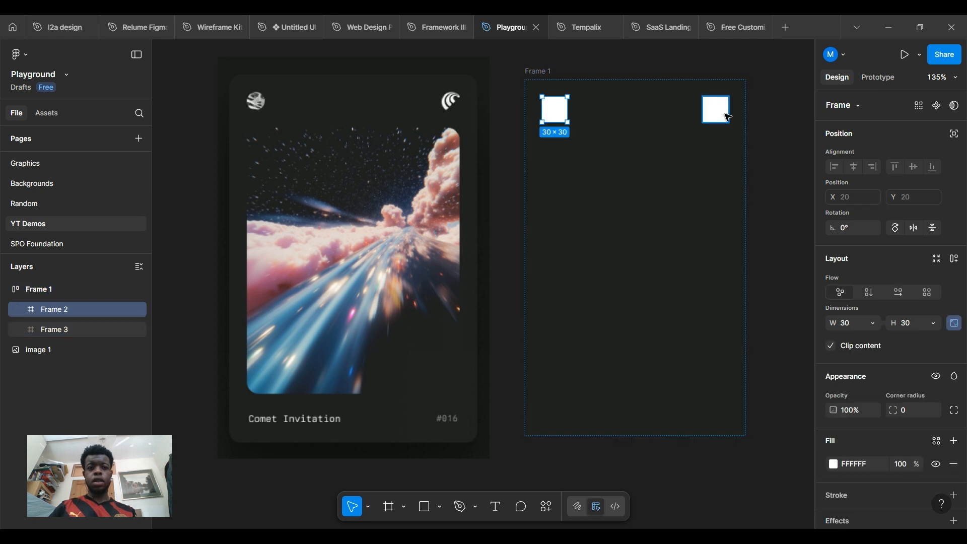
{"action": "left_click", "coordinate": [728, 117], "text": "shift"}
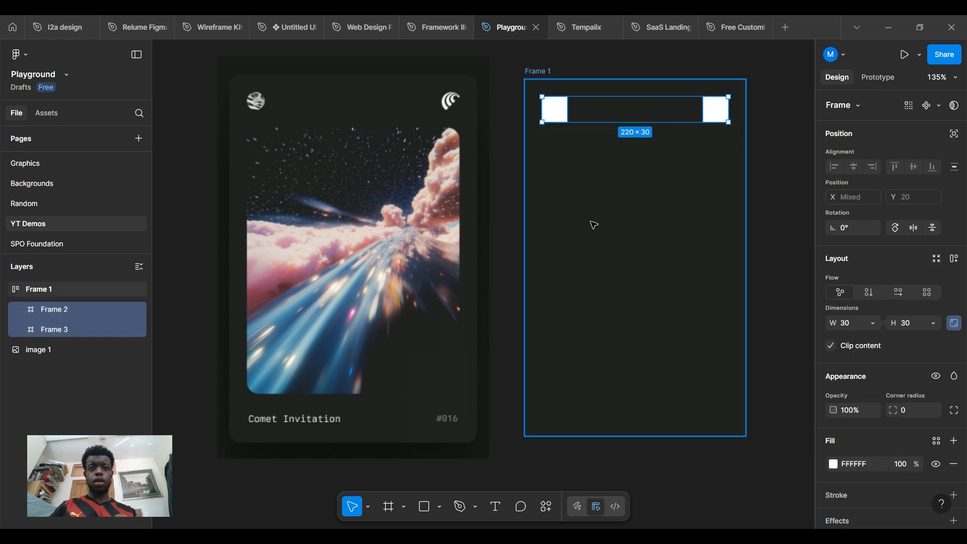
{"action": "left_click", "coordinate": [602, 397]}
{"action": "left_click", "coordinate": [538, 399]}
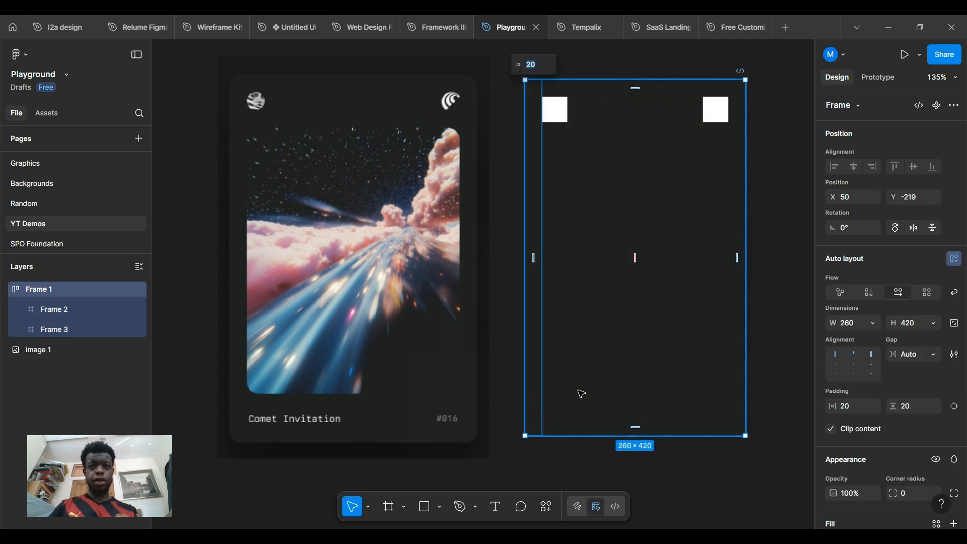
{"action": "left_click", "coordinate": [592, 393]}
{"action": "type", "text": "t"}
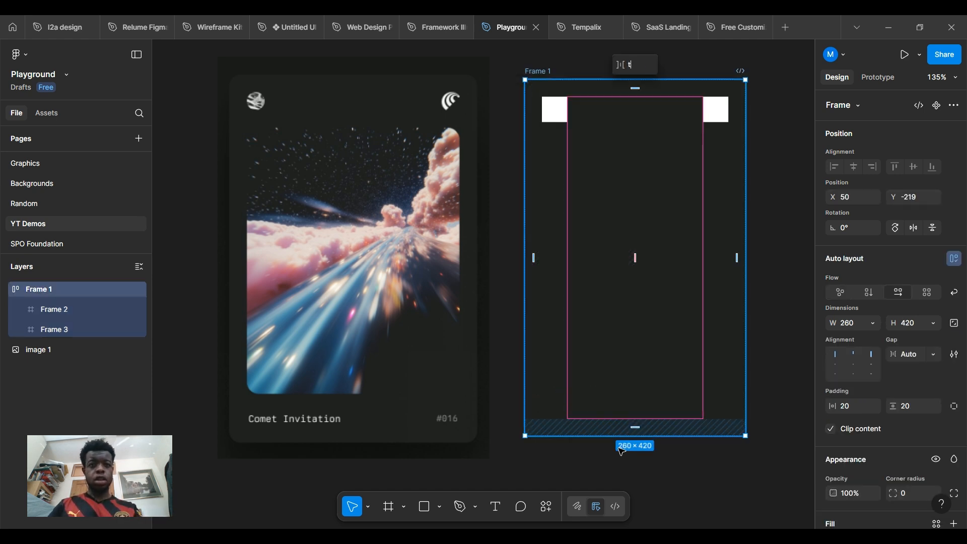
{"action": "left_click", "coordinate": [609, 477]}
Place a text layer in the card frame at font size 24, then discard it empty
{"action": "key", "text": "t"}
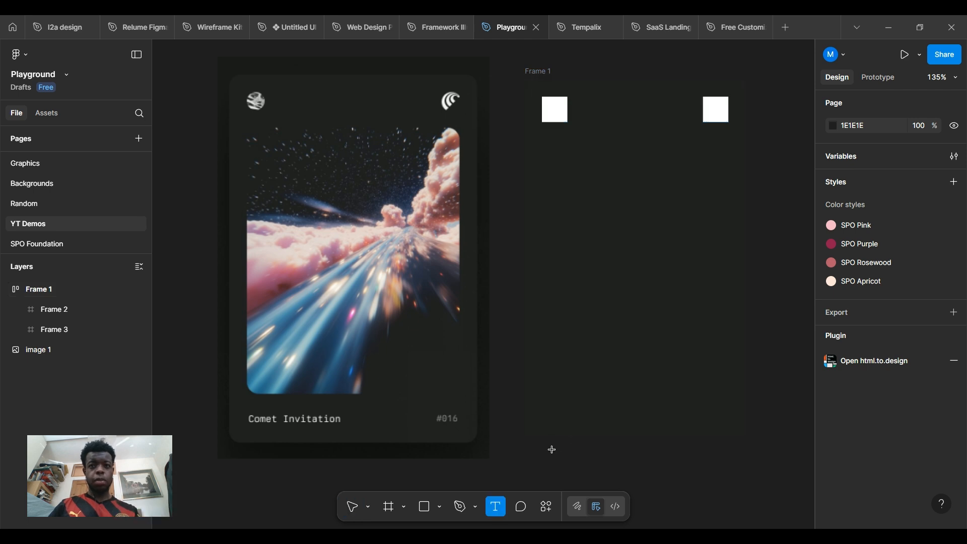
{"action": "left_click", "coordinate": [695, 450]}
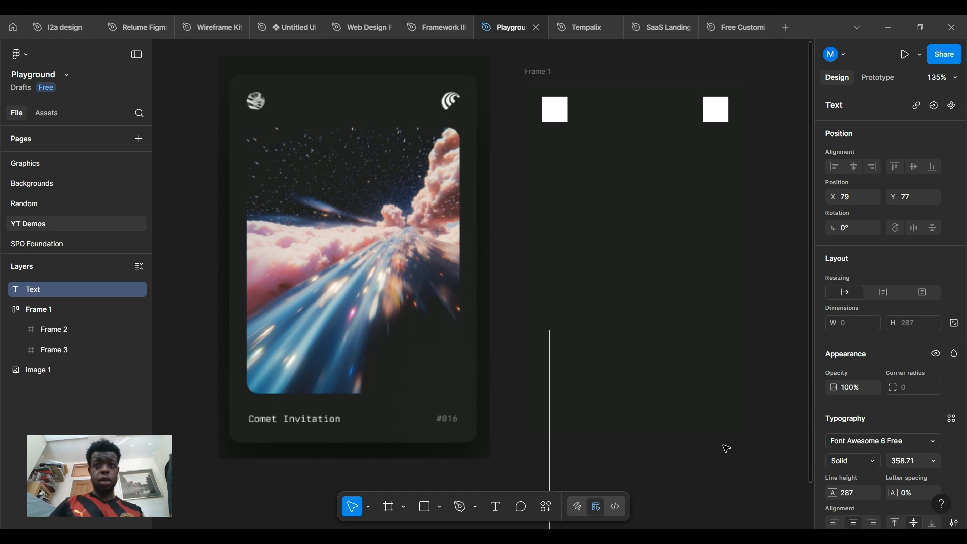
{"action": "scroll", "coordinate": [903, 353], "scroll_direction": "down", "scroll_amount": 3}
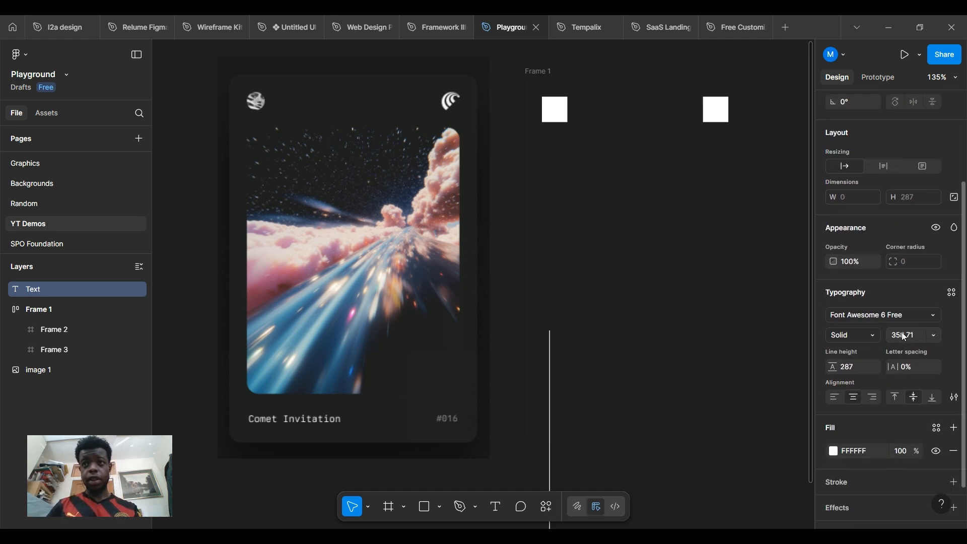
{"action": "left_click", "coordinate": [905, 337]}
{"action": "type", "text": "24"}
{"action": "key", "text": "Return"}
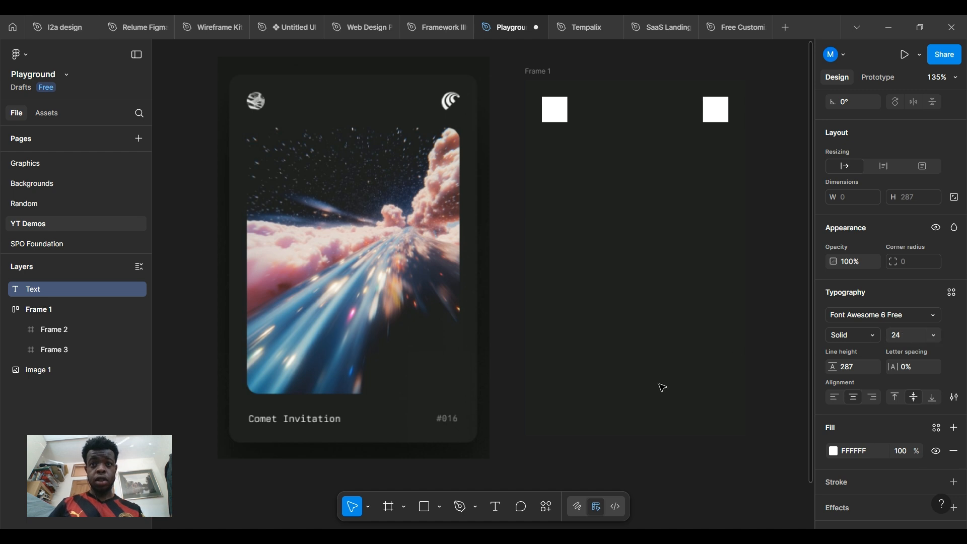
{"action": "type", "text": "f"}
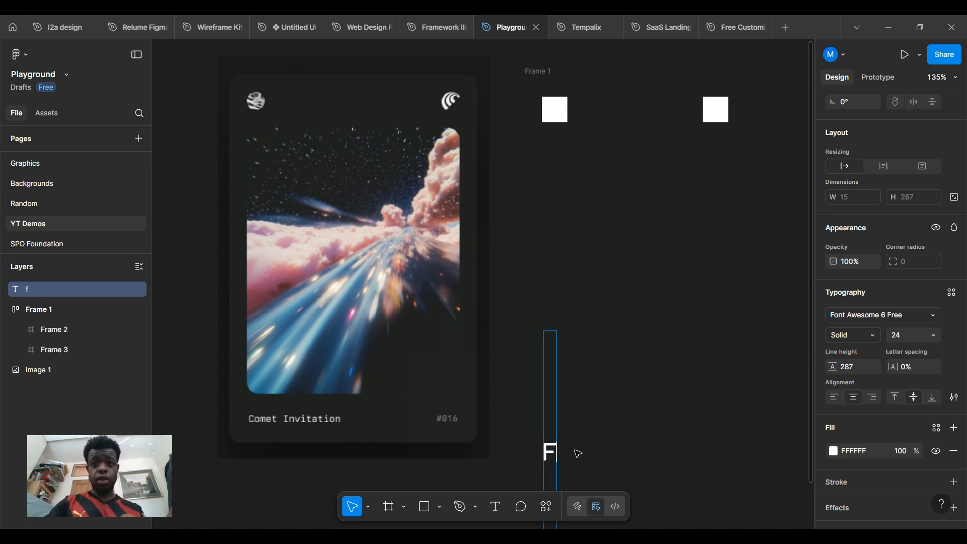
{"action": "key", "text": "BackSpace"}
{"action": "scroll", "coordinate": [584, 436], "scroll_direction": "down", "scroll_amount": 3}
{"action": "key", "text": "Escape"}
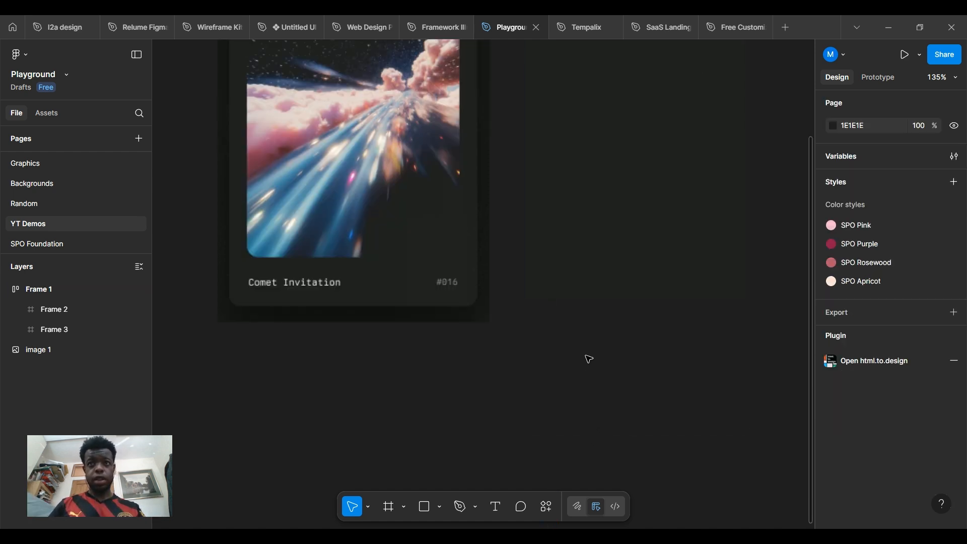
Draw a new text box and start typing 'app invitation'
{"action": "key", "text": "t"}
{"action": "left_click_drag", "start_coordinate": [533, 321], "coordinate": [619, 338]}
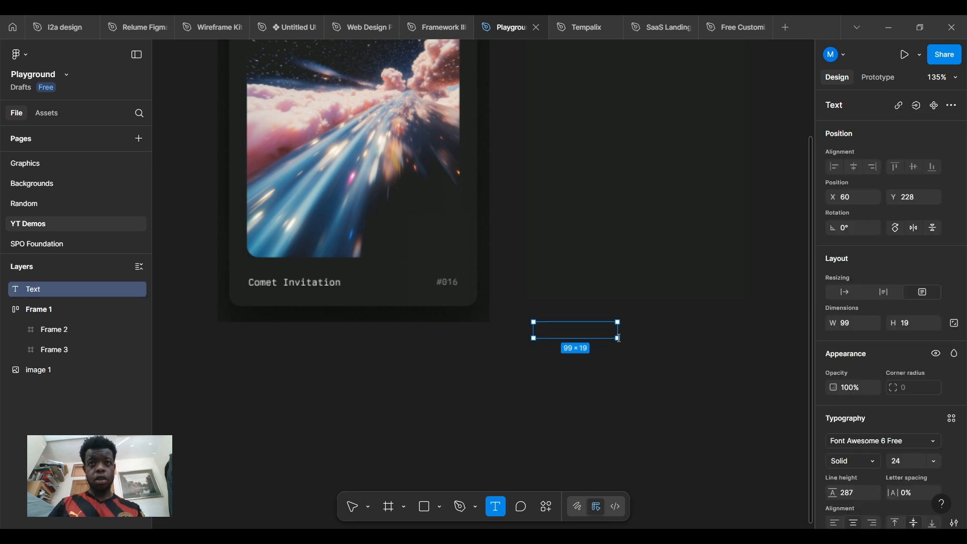
{"action": "type", "text": "d"}
{"action": "key", "text": "BackSpace"}
{"action": "type", "text": "app"}
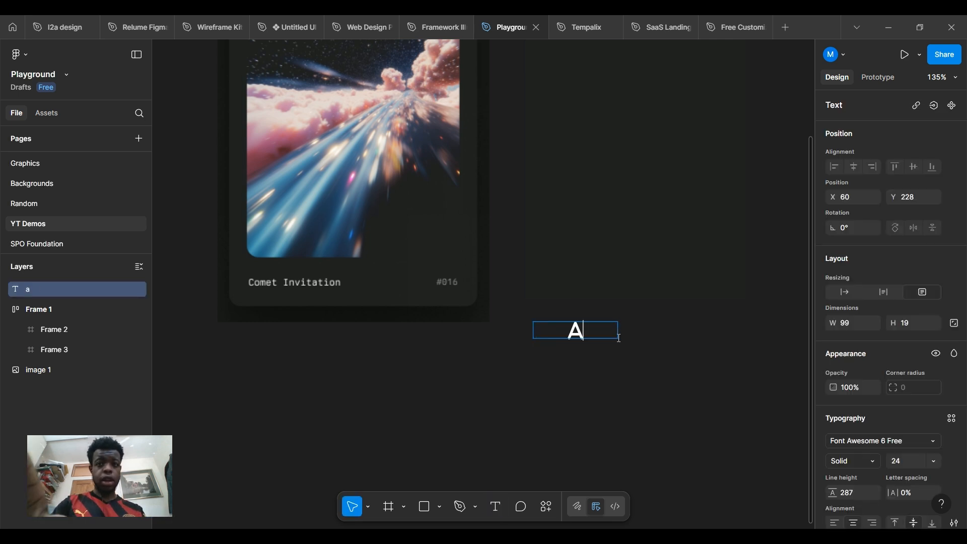
{"action": "type", "text": " im"}
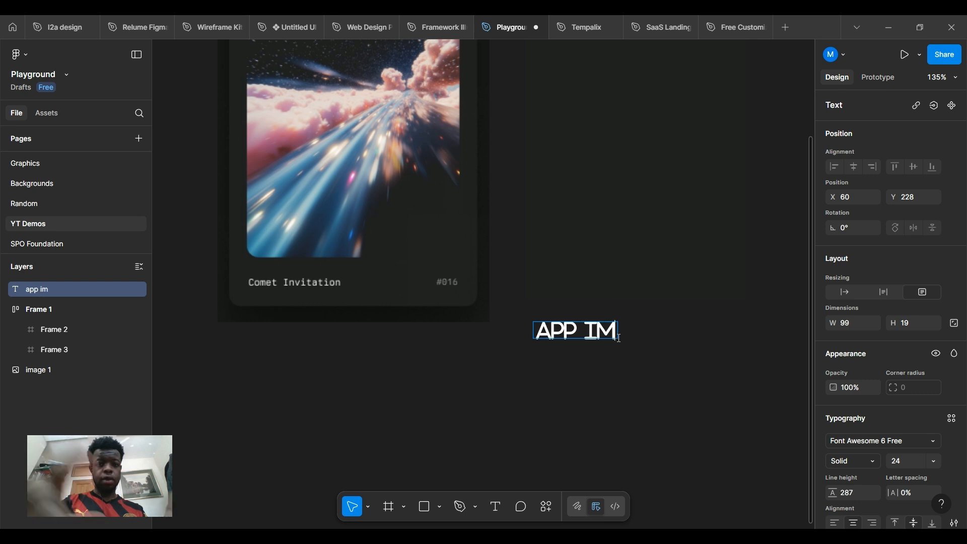
{"action": "key", "text": "BackSpace"}
{"action": "type", "text": "nvitation"}
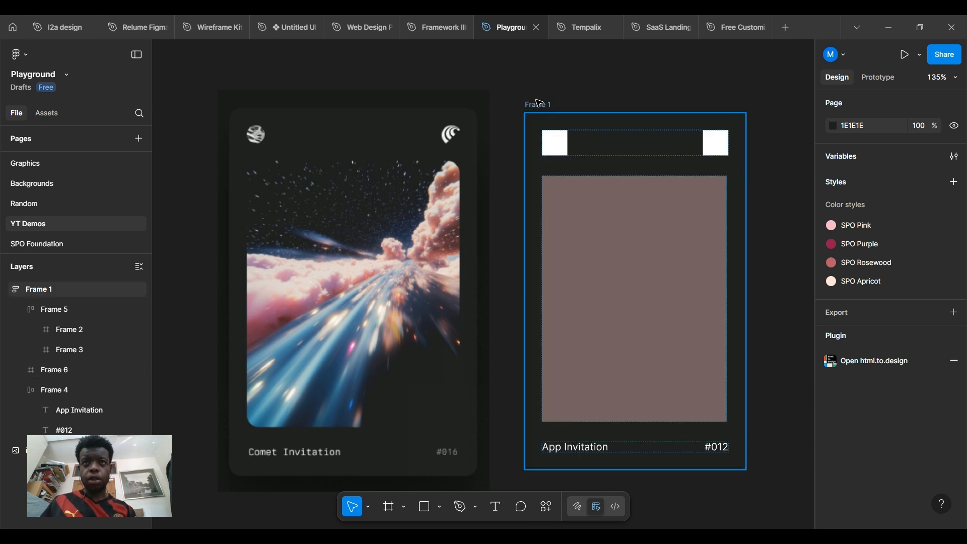
Give the brown image placeholder a corner radius of 15, then return to ChatGPT
{"action": "left_click", "coordinate": [649, 116]}
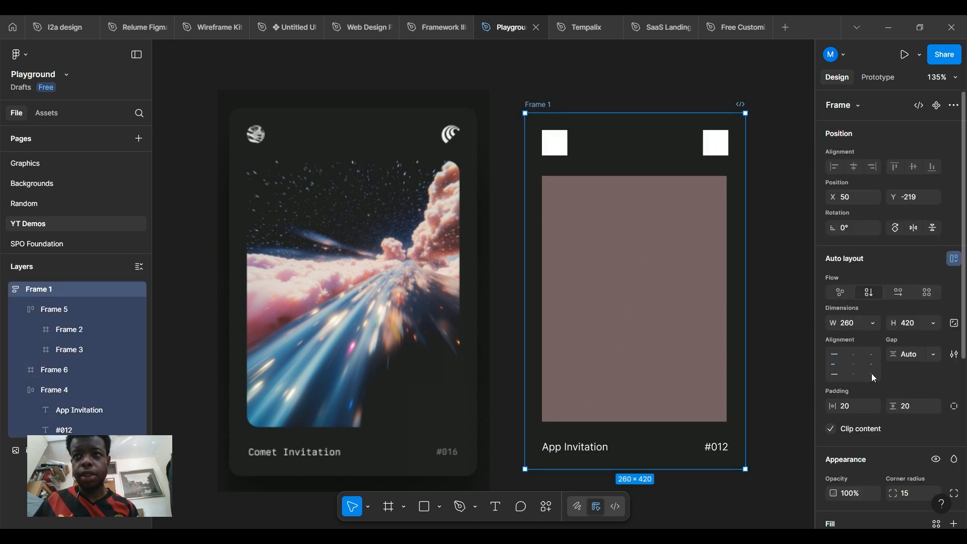
{"action": "left_click", "coordinate": [570, 84]}
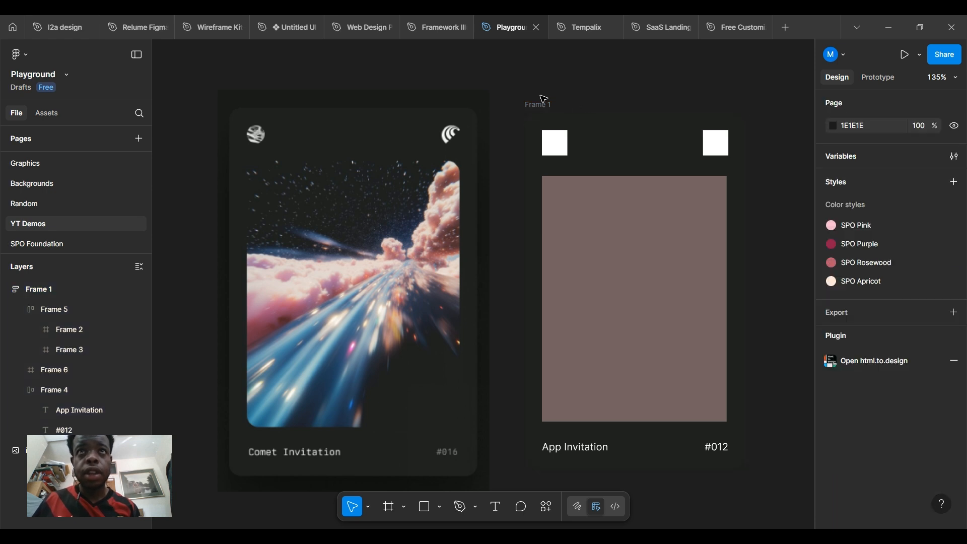
{"action": "scroll", "coordinate": [593, 183], "scroll_direction": "down", "scroll_amount": 1}
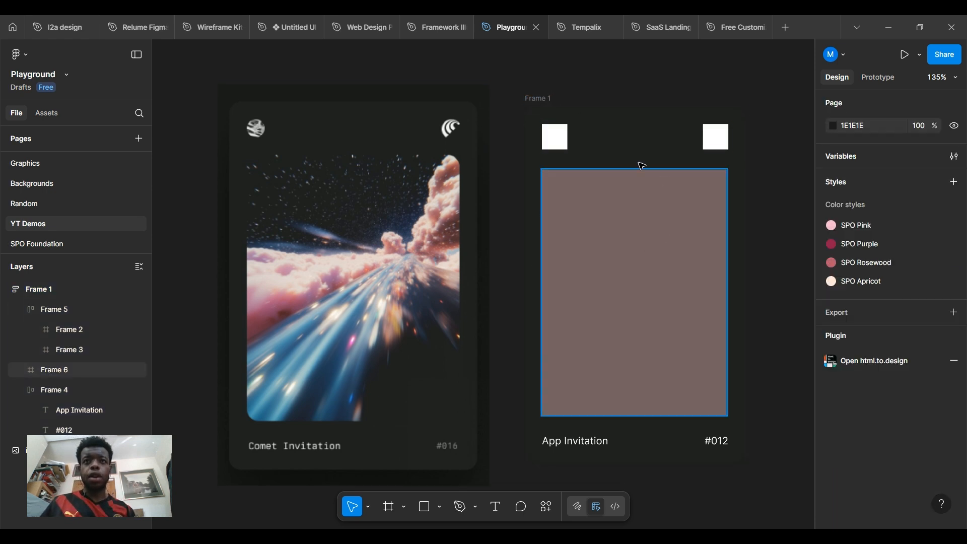
{"action": "left_click", "coordinate": [619, 231]}
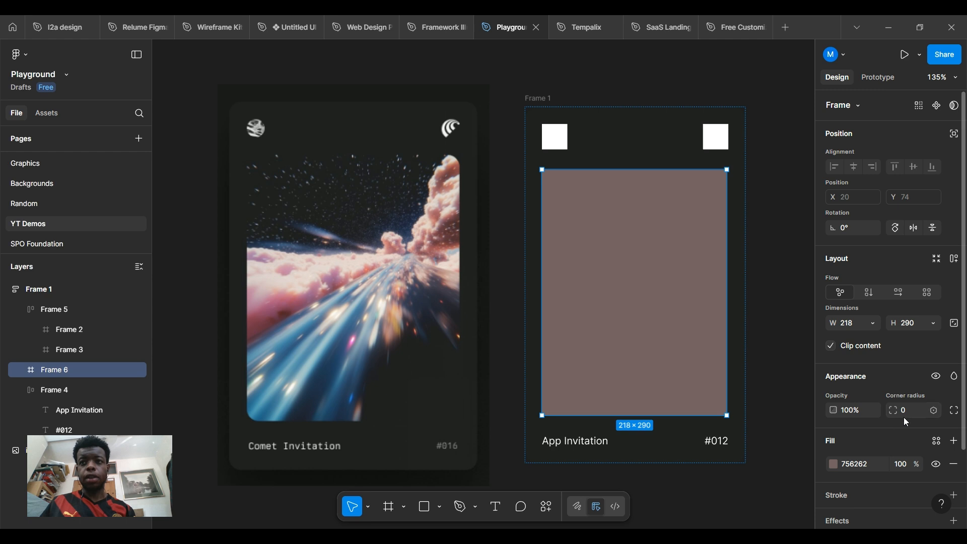
{"action": "type", "text": "15"}
{"action": "key", "text": "Return"}
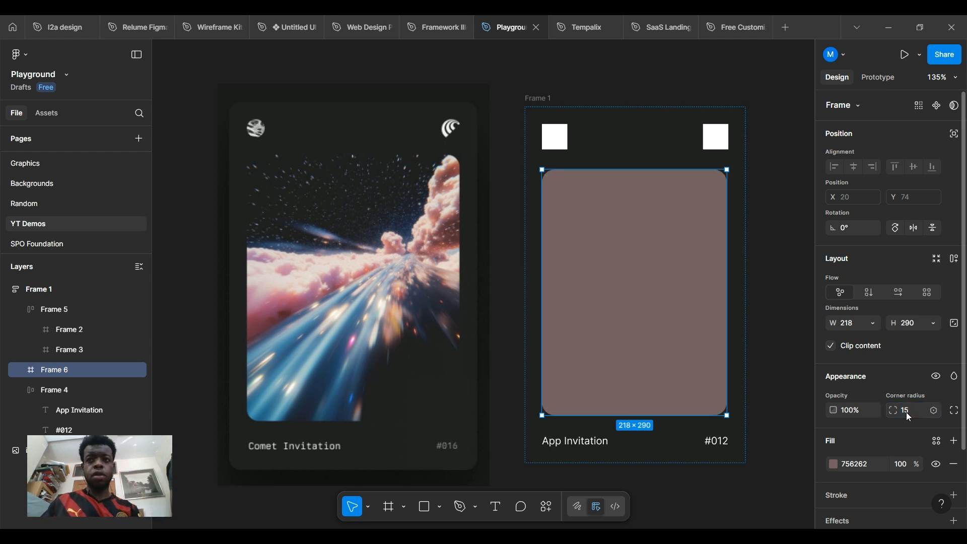
{"action": "left_click", "coordinate": [756, 206]}
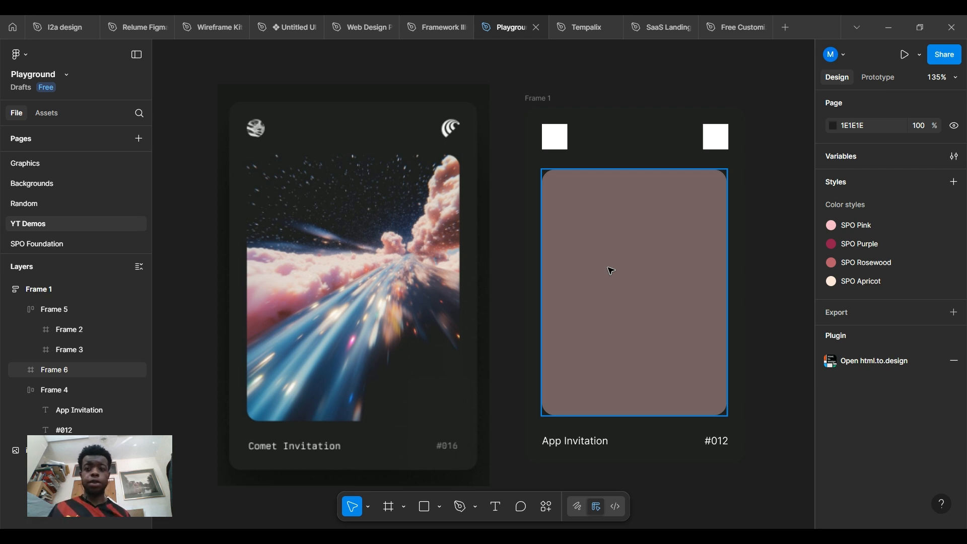
{"action": "key", "text": "alt+Tab"}
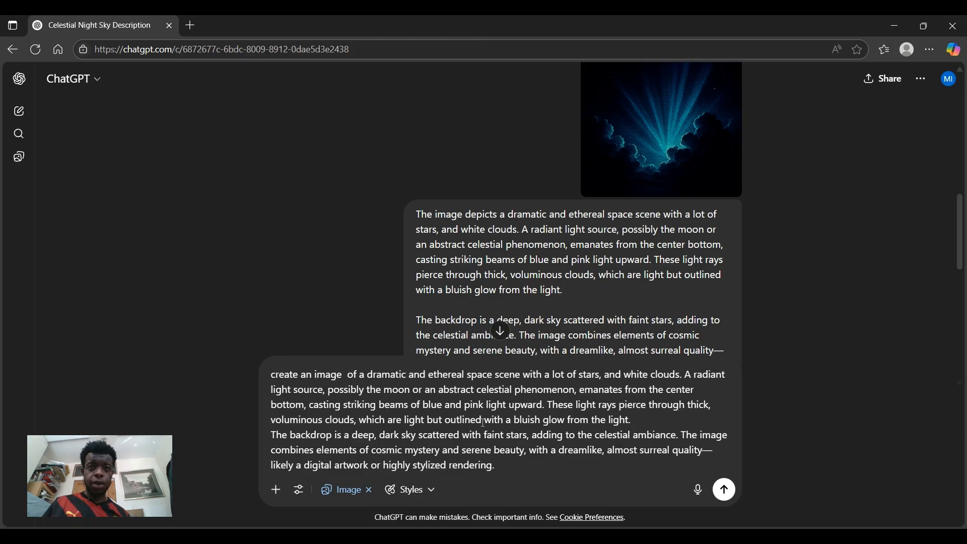
Submit the 'create an image' prompt and review the generated pink-and-blue light-ray cloud image
{"action": "scroll", "coordinate": [443, 231], "scroll_direction": "down", "scroll_amount": 1}
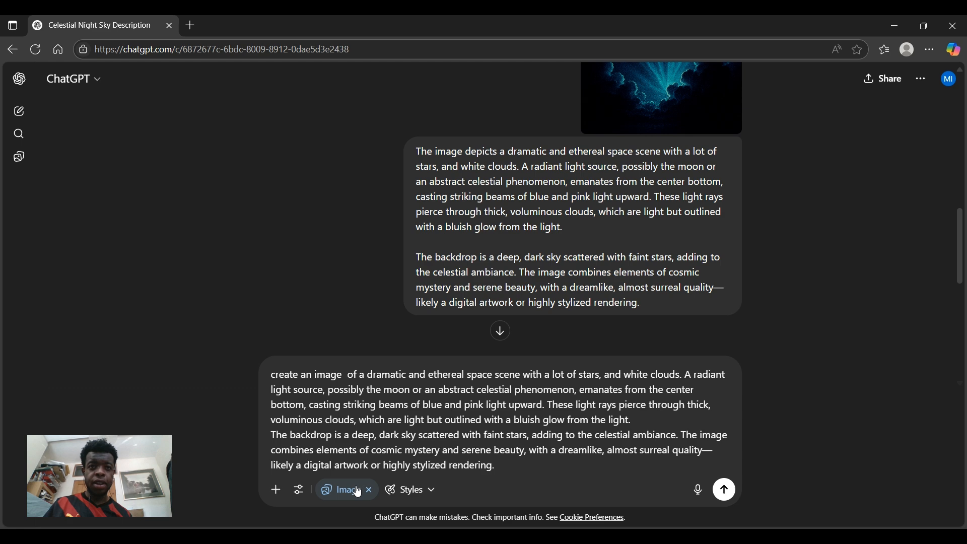
{"action": "left_click", "coordinate": [726, 491]}
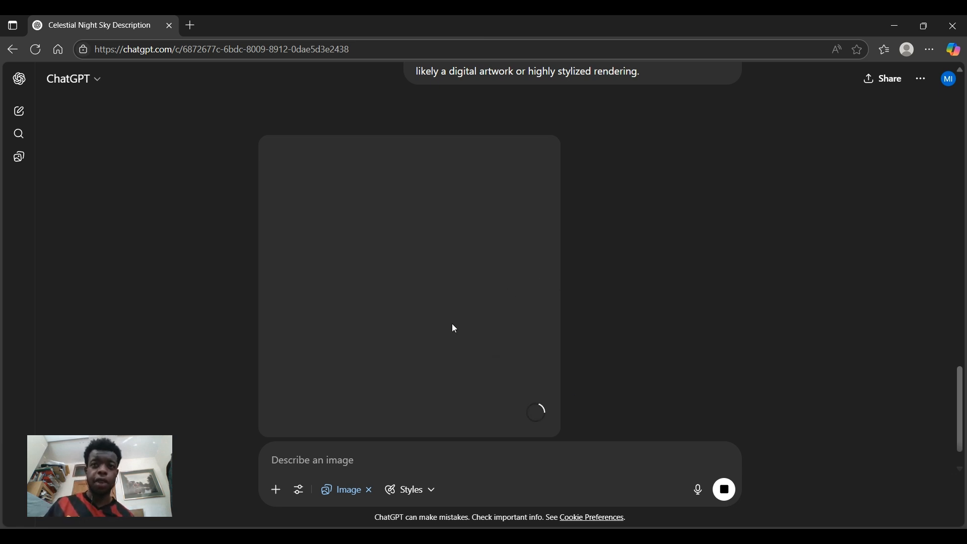
{"action": "scroll", "coordinate": [454, 328], "scroll_direction": "down", "scroll_amount": 1}
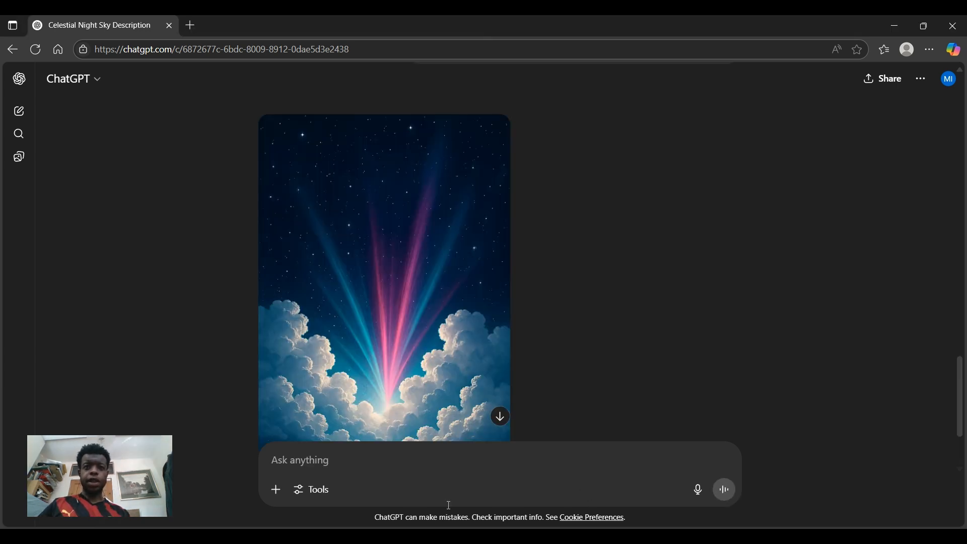
{"action": "scroll", "coordinate": [604, 245], "scroll_direction": "down", "scroll_amount": 2}
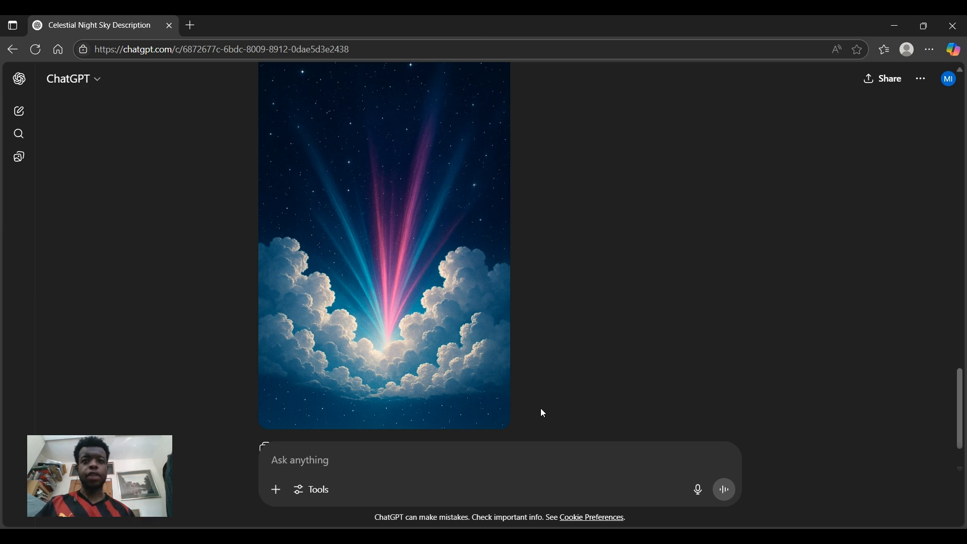
{"action": "scroll", "coordinate": [584, 291], "scroll_direction": "up", "scroll_amount": 1}
{"action": "scroll", "coordinate": [382, 249], "scroll_direction": "down", "scroll_amount": 1}
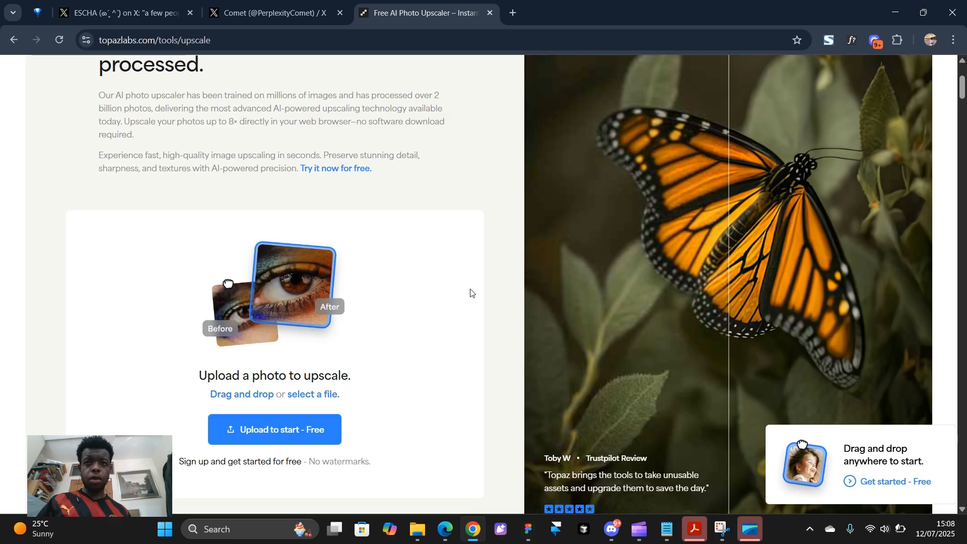
Choose a 2x upscale factor (2048 × 3072) for the cloud image with Standard V2
{"action": "scroll", "coordinate": [471, 291], "scroll_direction": "up", "scroll_amount": 4}
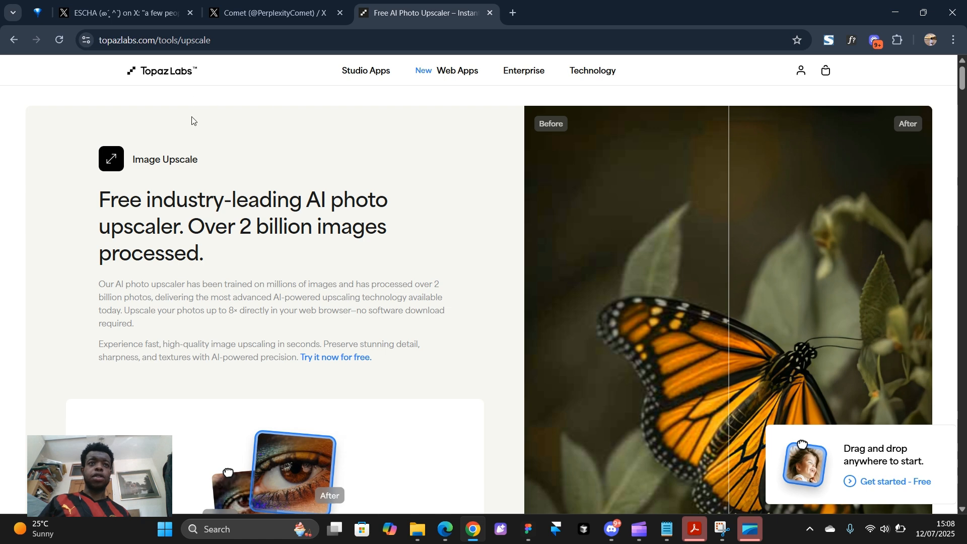
{"action": "scroll", "coordinate": [337, 305], "scroll_direction": "down", "scroll_amount": 3}
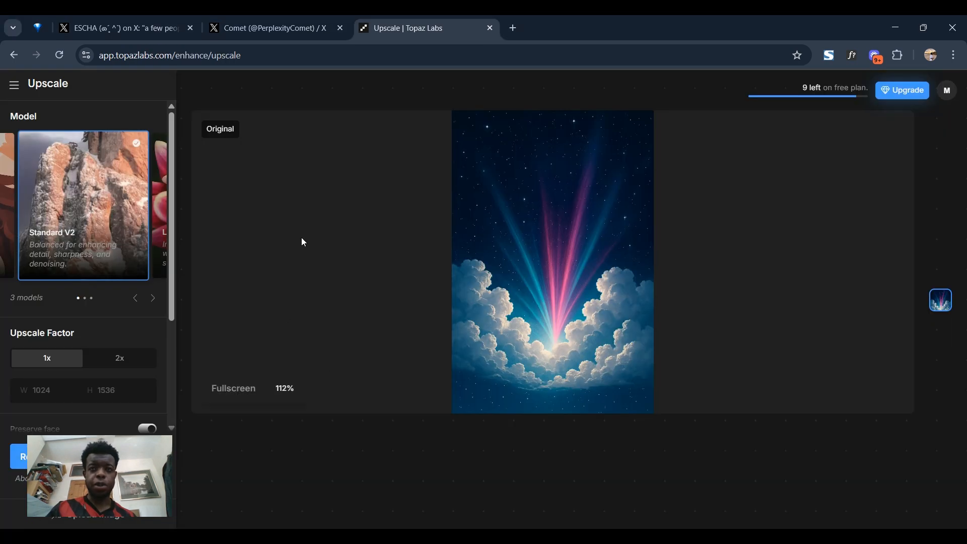
{"action": "scroll", "coordinate": [78, 317], "scroll_direction": "down", "scroll_amount": 2}
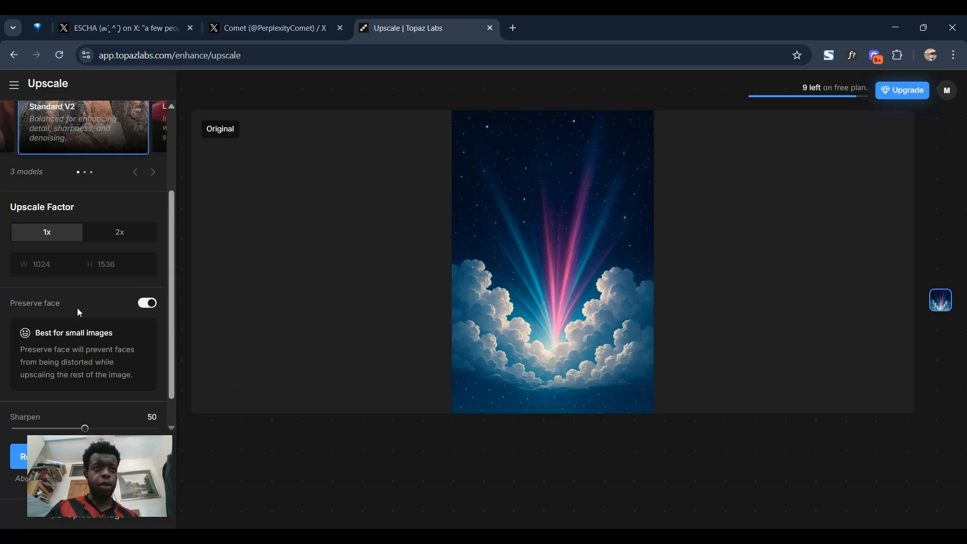
{"action": "left_click", "coordinate": [112, 240]}
{"action": "scroll", "coordinate": [122, 287], "scroll_direction": "down", "scroll_amount": 1}
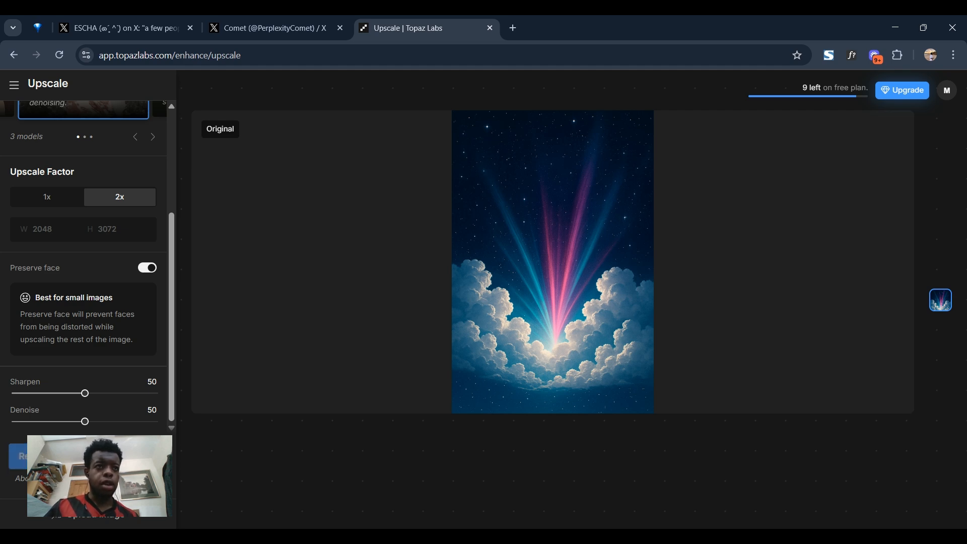
{"action": "scroll", "coordinate": [89, 264], "scroll_direction": "up", "scroll_amount": 3}
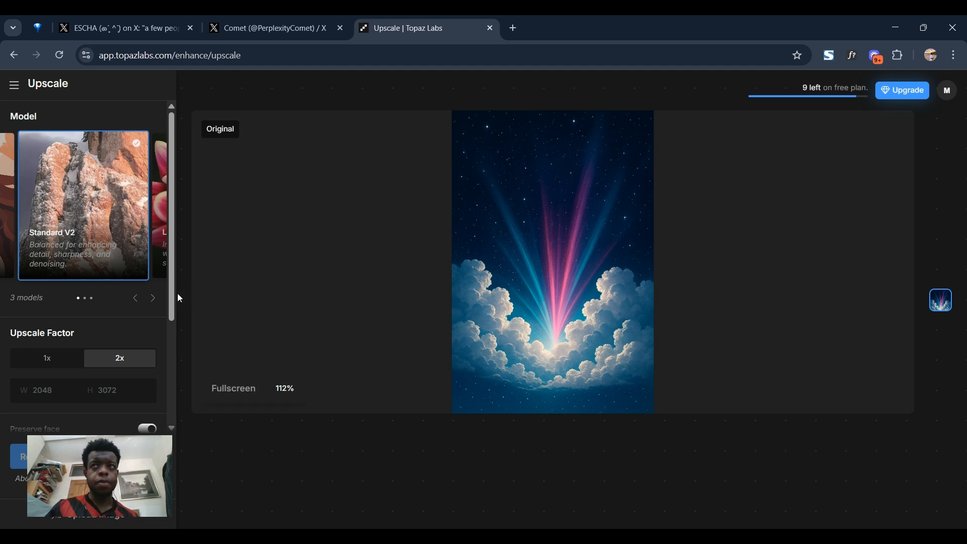
{"action": "scroll", "coordinate": [114, 292], "scroll_direction": "down", "scroll_amount": 3}
Run the 2x upscale on the cloud image and compare it with the original using the before/after divider
{"action": "left_click", "coordinate": [76, 456]}
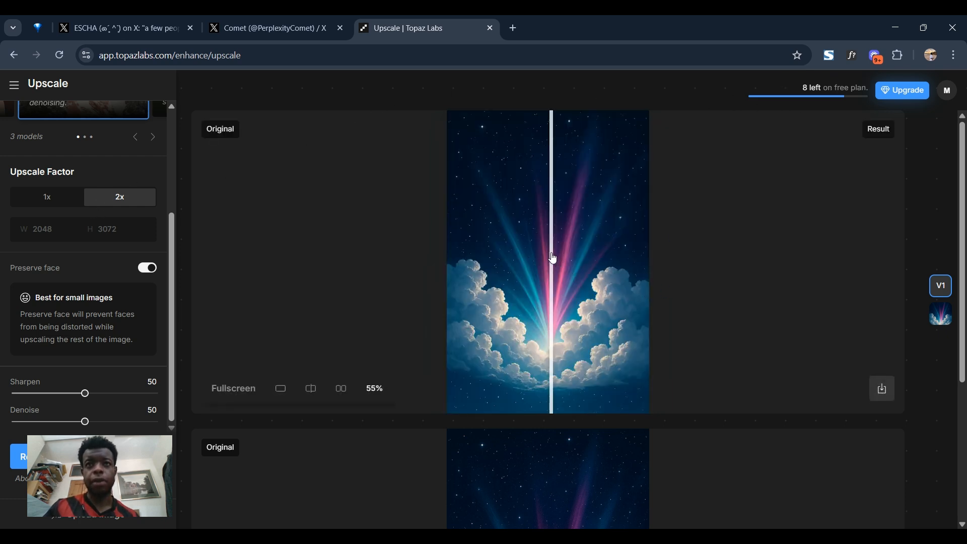
{"action": "left_click_drag", "start_coordinate": [555, 259], "coordinate": [619, 289]}
{"action": "left_click_drag", "start_coordinate": [466, 290], "coordinate": [650, 338]}
Download the 2048×3072 upscaled cloud image from the Result panel
{"action": "scroll", "coordinate": [546, 339], "scroll_direction": "down", "scroll_amount": 2}
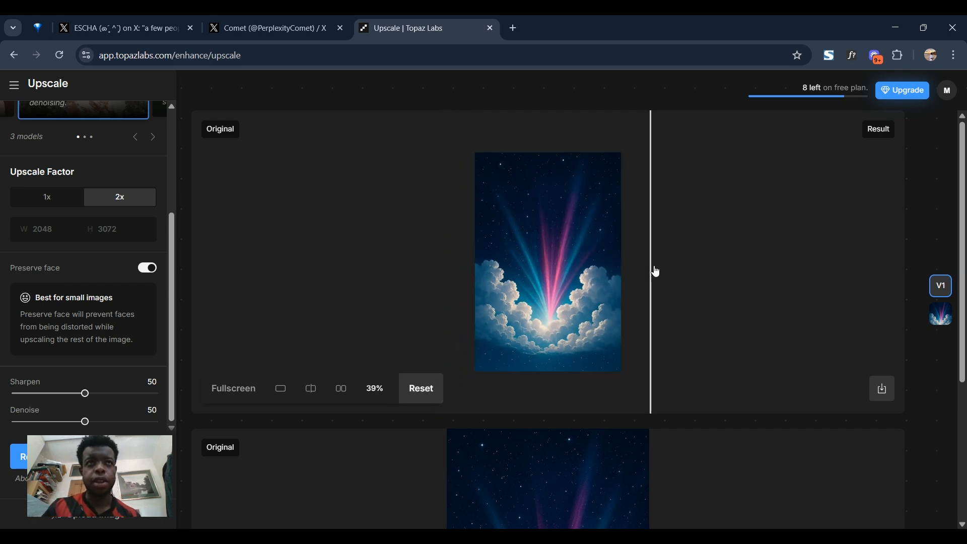
{"action": "scroll", "coordinate": [665, 305], "scroll_direction": "down", "scroll_amount": 1}
{"action": "scroll", "coordinate": [611, 388], "scroll_direction": "down", "scroll_amount": 3}
{"action": "scroll", "coordinate": [604, 433], "scroll_direction": "down", "scroll_amount": 2}
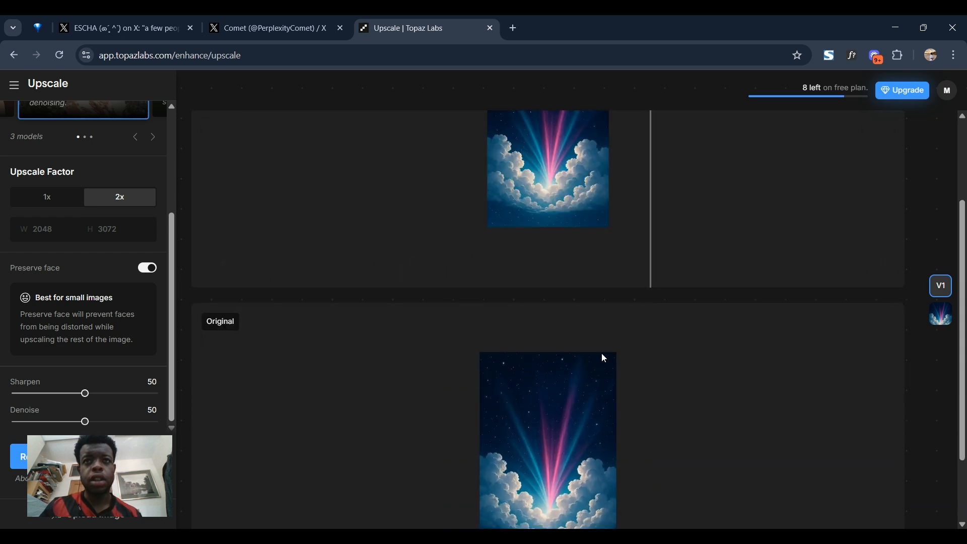
{"action": "scroll", "coordinate": [574, 230], "scroll_direction": "up", "scroll_amount": 2}
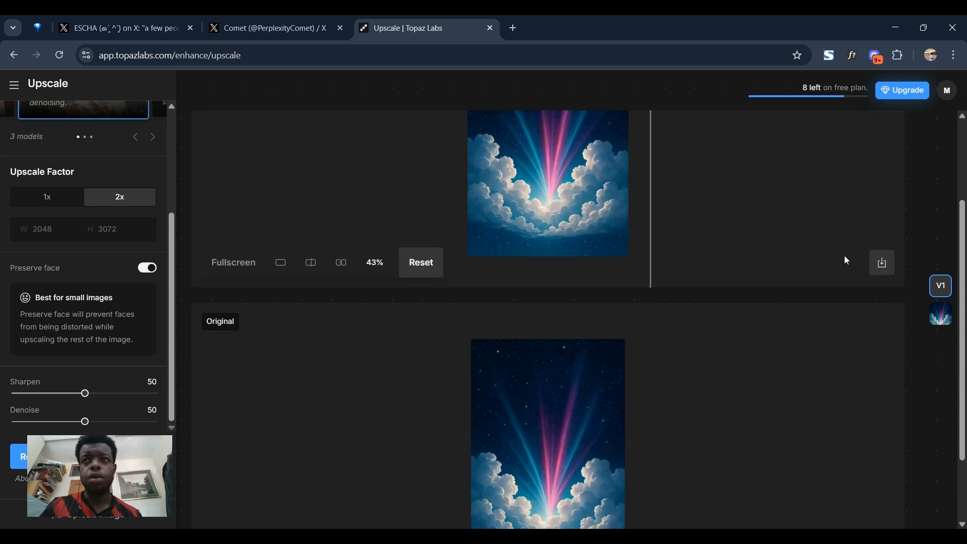
{"action": "scroll", "coordinate": [856, 272], "scroll_direction": "up", "scroll_amount": 3}
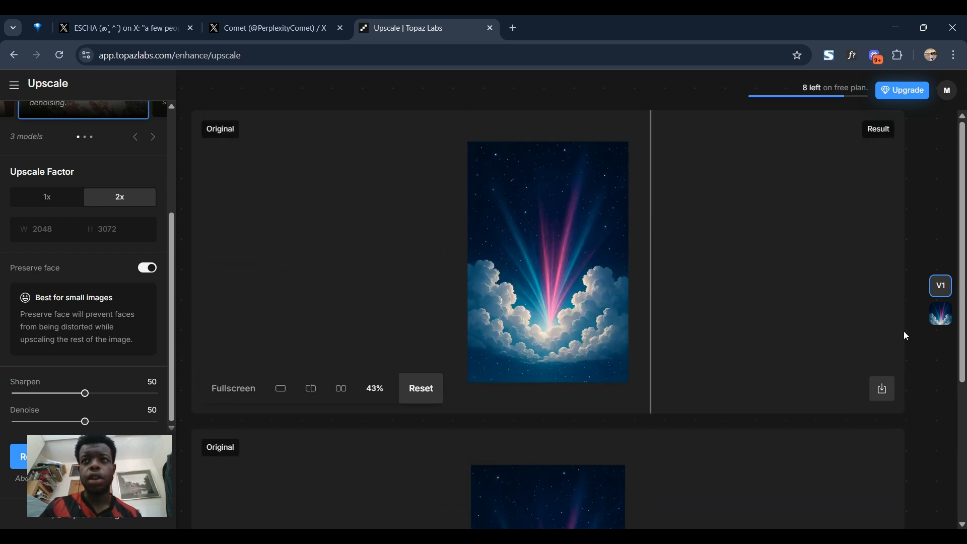
{"action": "left_click", "coordinate": [882, 390]}
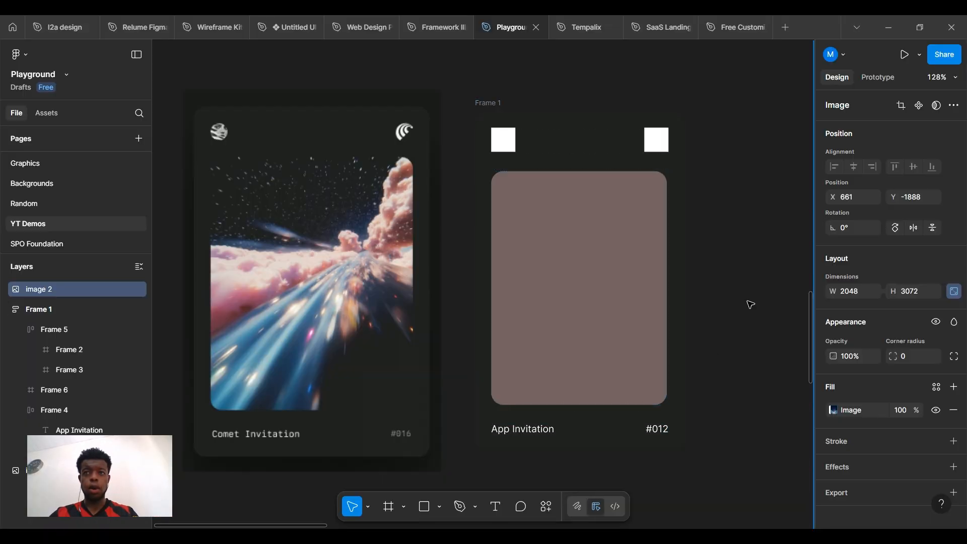
Scale the 2048×3072 cloud image down to 270.67 × 406 with the K scale tool, beside the cards
{"action": "scroll", "coordinate": [768, 280], "scroll_direction": "down", "scroll_amount": 3}
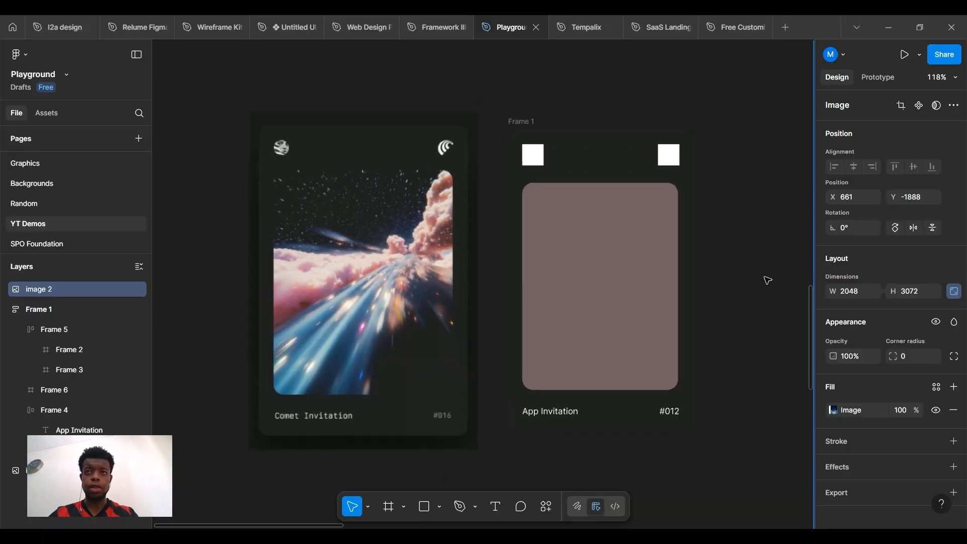
{"action": "left_click_drag", "start_coordinate": [604, 296], "coordinate": [411, 291]}
{"action": "scroll", "coordinate": [554, 275], "scroll_direction": "down", "scroll_amount": 10}
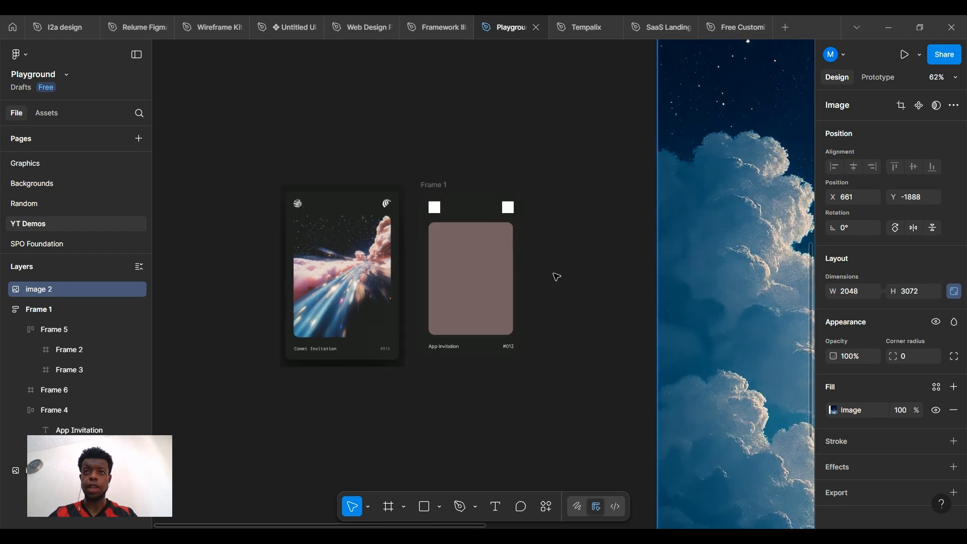
{"action": "scroll", "coordinate": [646, 274], "scroll_direction": "right", "scroll_amount": 3}
{"action": "scroll", "coordinate": [646, 275], "scroll_direction": "up", "scroll_amount": 1}
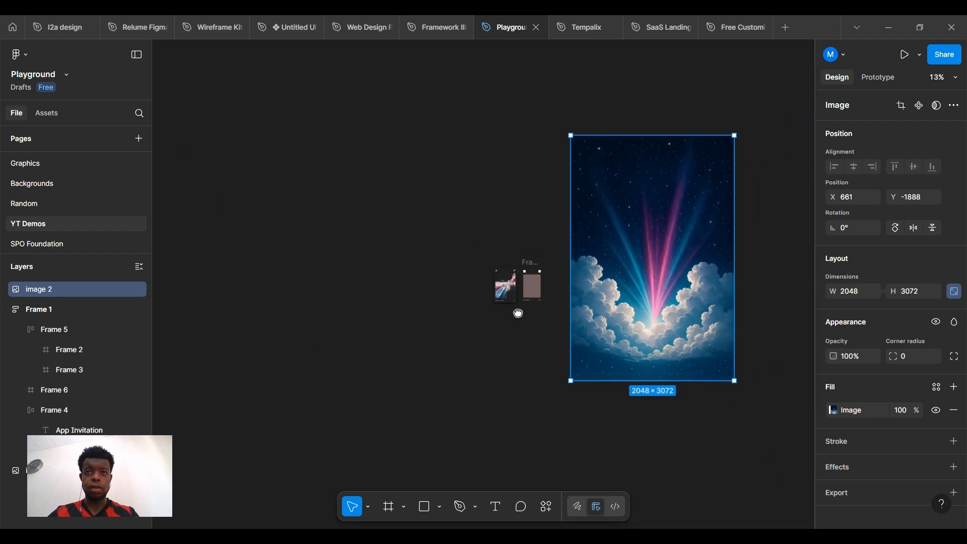
{"action": "key", "text": "k"}
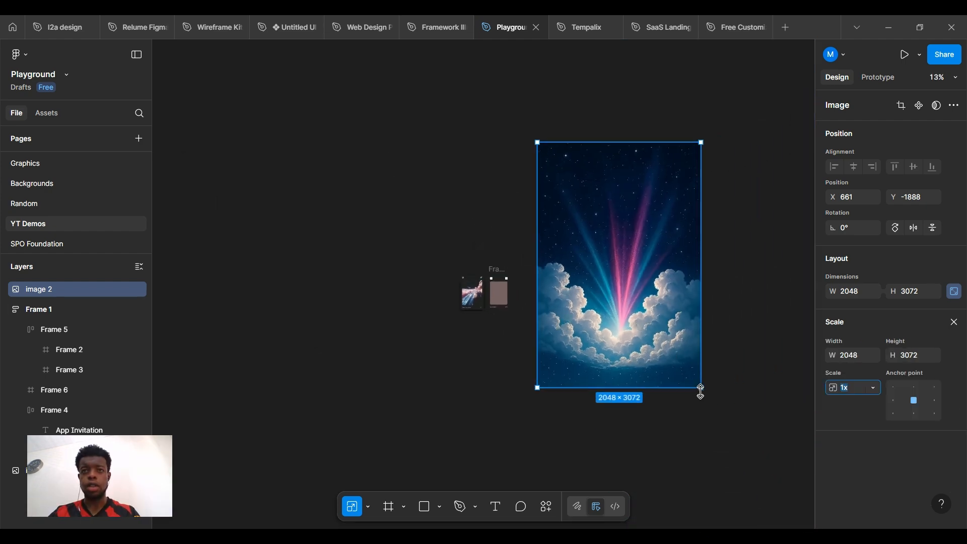
{"action": "left_click_drag", "start_coordinate": [700, 387], "coordinate": [533, 322]}
{"action": "scroll", "coordinate": [512, 312], "scroll_direction": "up", "scroll_amount": 3}
{"action": "scroll", "coordinate": [515, 315], "scroll_direction": "up", "scroll_amount": 5}
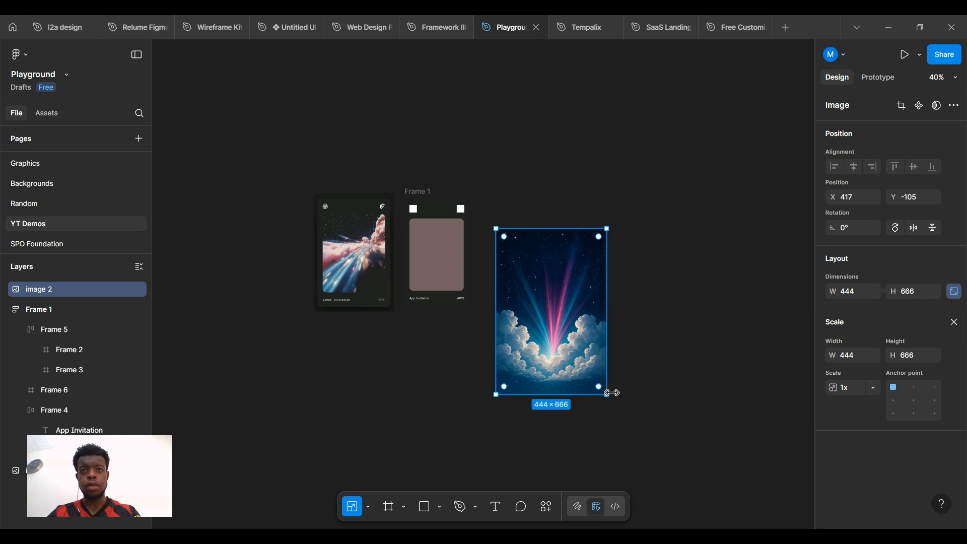
{"action": "left_click_drag", "start_coordinate": [607, 395], "coordinate": [563, 330]}
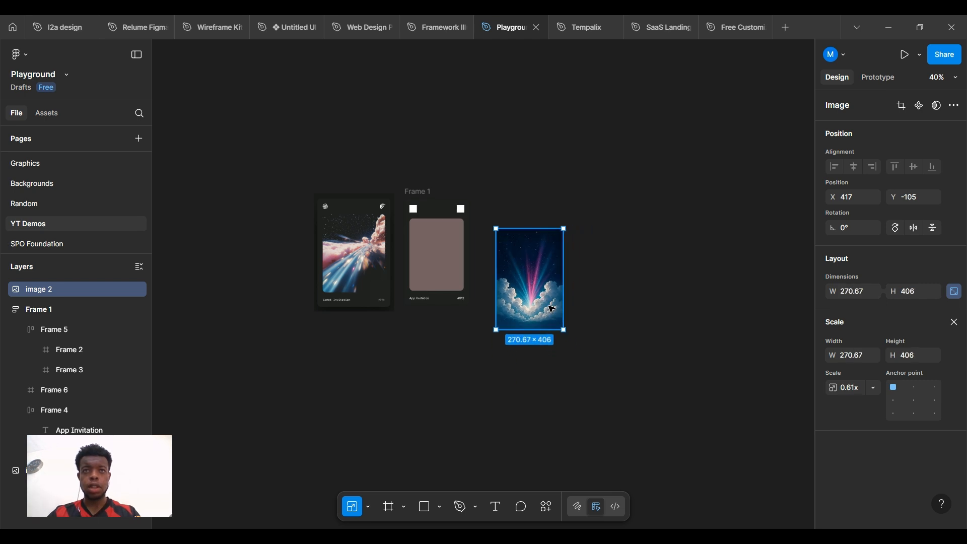
{"action": "scroll", "coordinate": [349, 307], "scroll_direction": "up", "scroll_amount": 5}
{"action": "scroll", "coordinate": [434, 320], "scroll_direction": "down", "scroll_amount": 3}
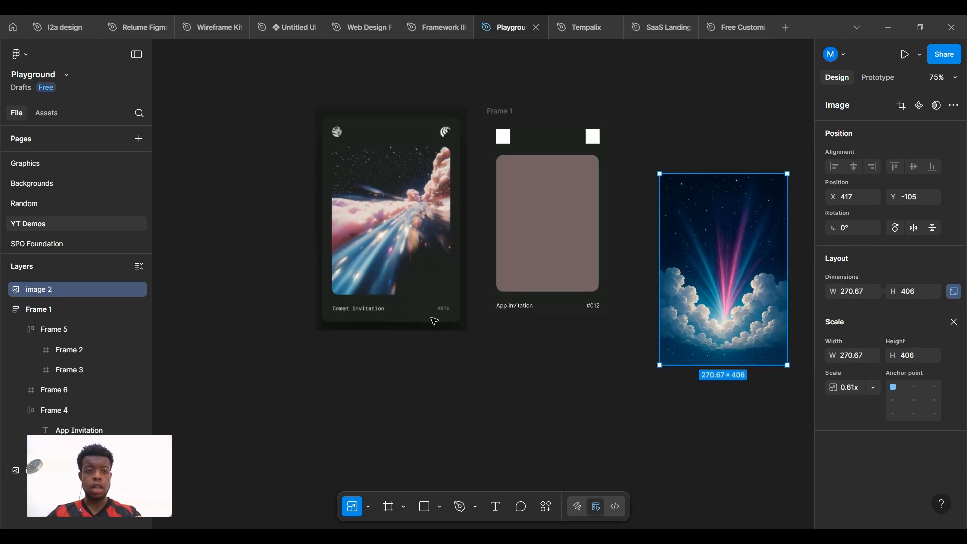
Paste the cloud image into the App Invitation card's image placeholder
{"action": "left_click", "coordinate": [520, 226]}
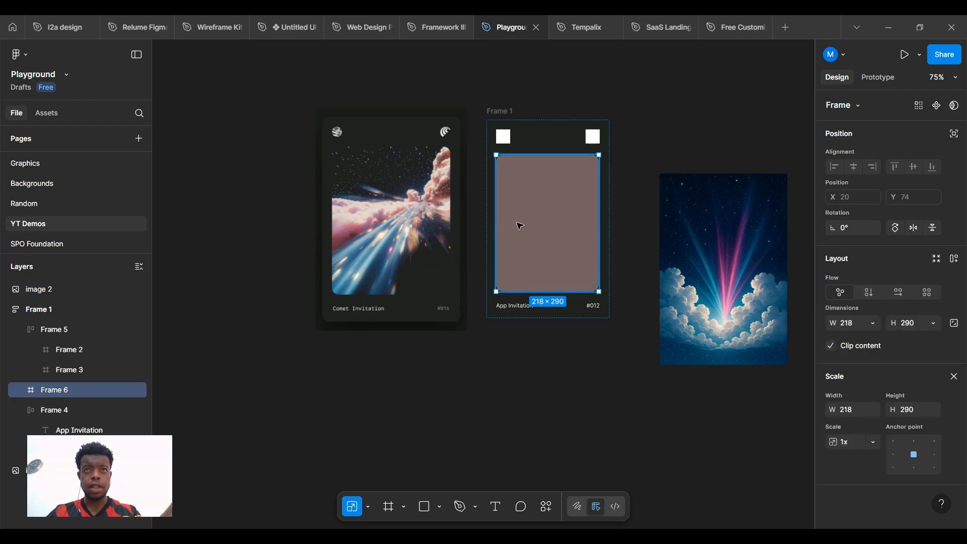
{"action": "key", "text": "ctrl+v"}
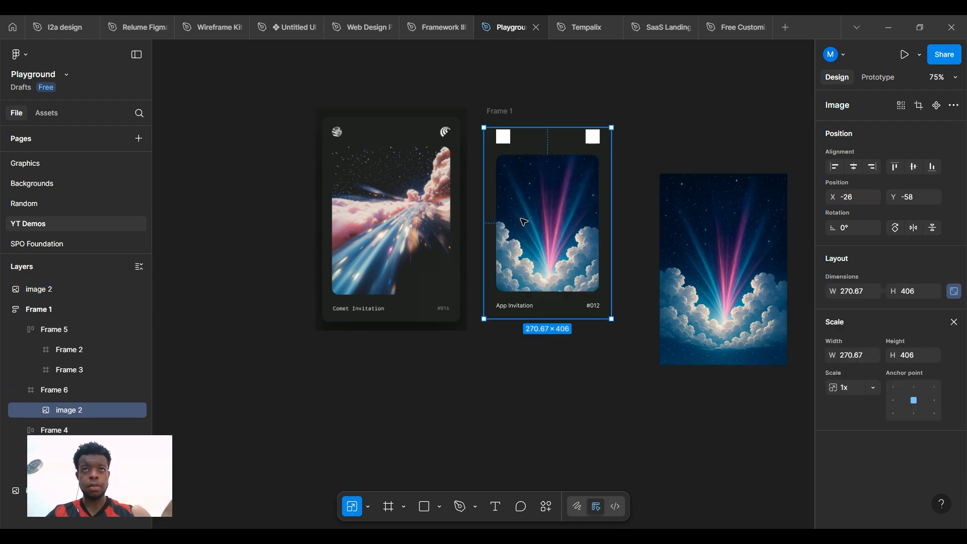
{"action": "scroll", "coordinate": [539, 215], "scroll_direction": "up", "scroll_amount": 6}
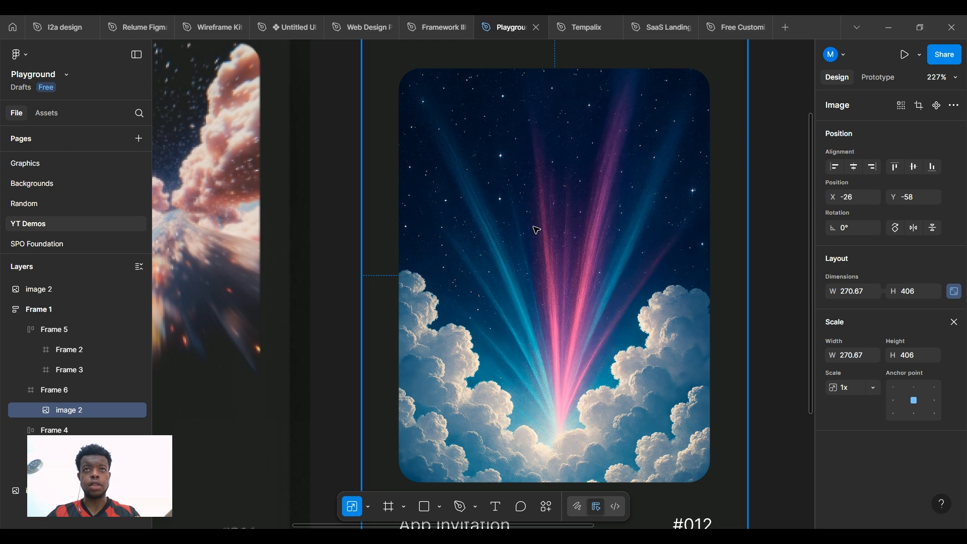
{"action": "double_click", "coordinate": [542, 212]}
{"action": "scroll", "coordinate": [537, 210], "scroll_direction": "down", "scroll_amount": 3}
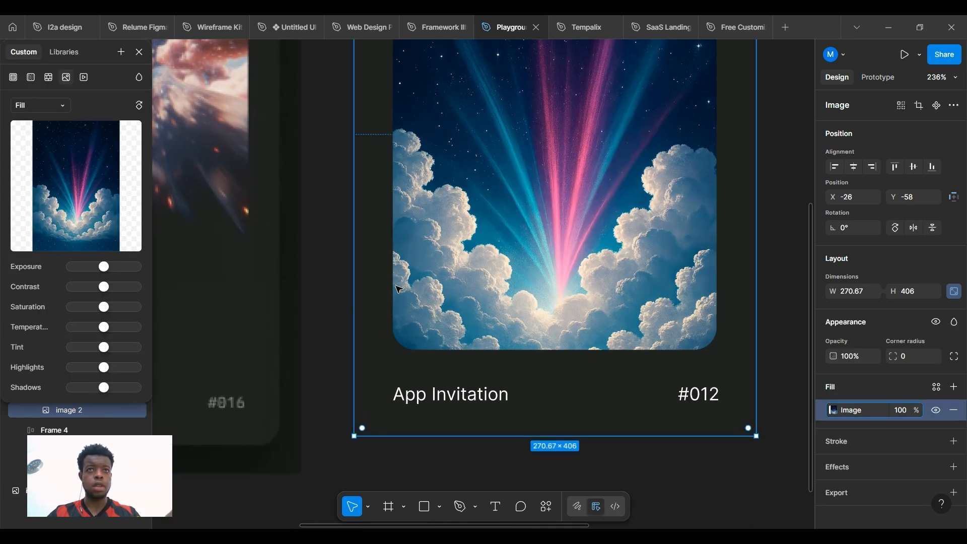
{"action": "left_click", "coordinate": [139, 52]}
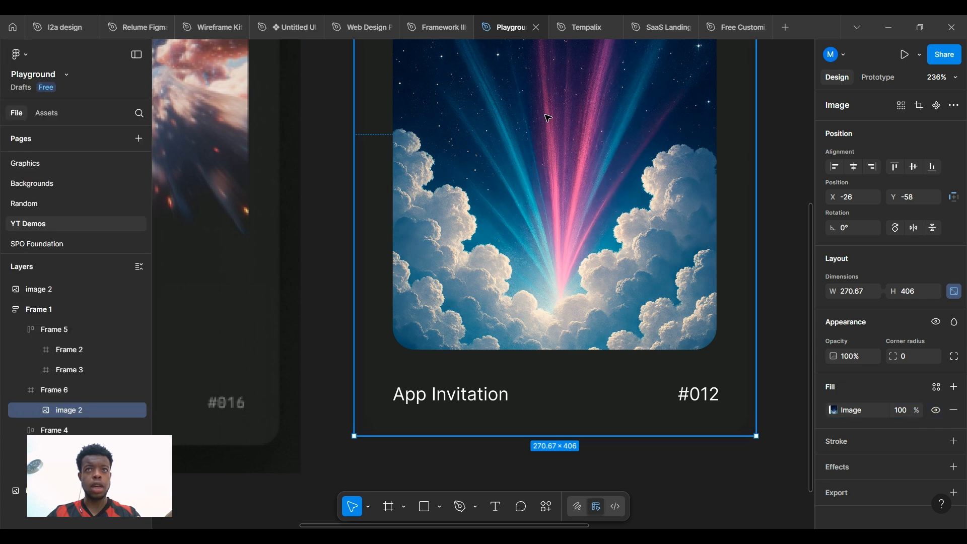
{"action": "mouse_move", "coordinate": [549, 118]}
{"action": "left_mouse_down"}
{"action": "mouse_move", "coordinate": [553, 142]}
{"action": "mouse_move", "coordinate": [546, 128]}
{"action": "left_mouse_up"}
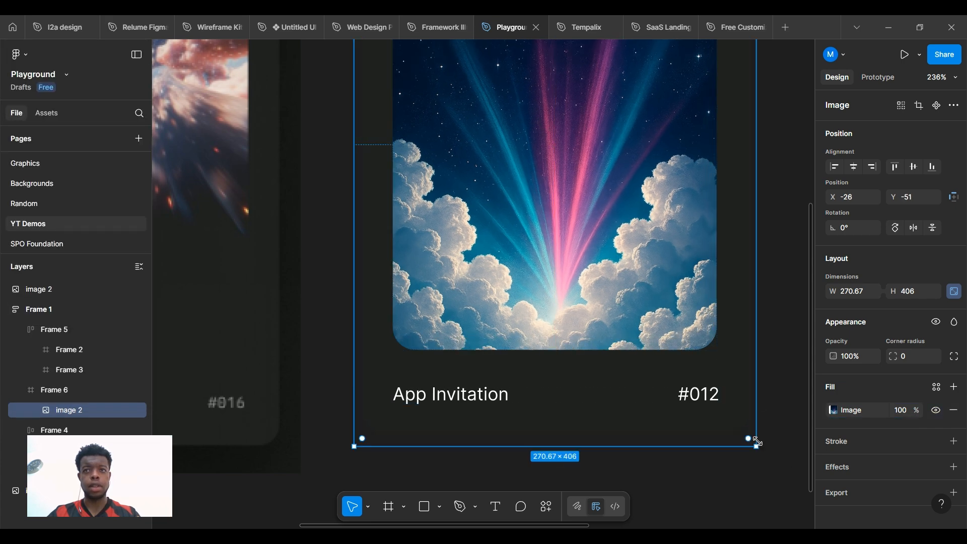
Resize the cloud image to 224 × 336 and align it to fill the rounded placeholder
{"action": "left_click_drag", "start_coordinate": [744, 432], "coordinate": [640, 329]}
{"action": "left_click_drag", "start_coordinate": [598, 253], "coordinate": [632, 278]}
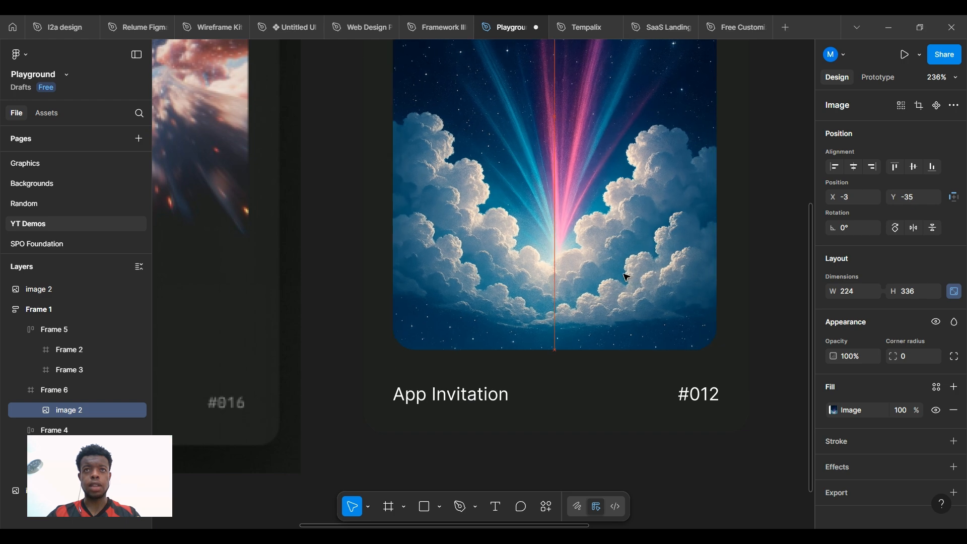
{"action": "scroll", "coordinate": [607, 266], "scroll_direction": "up", "scroll_amount": 2}
{"action": "scroll", "coordinate": [604, 265], "scroll_direction": "up", "scroll_amount": 3}
{"action": "scroll", "coordinate": [602, 264], "scroll_direction": "down", "scroll_amount": 3}
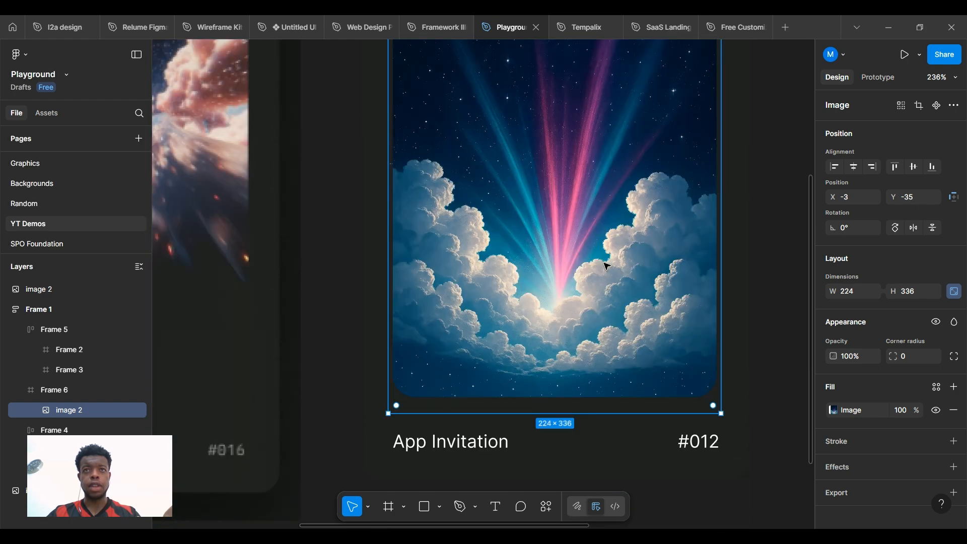
{"action": "mouse_move", "coordinate": [588, 259]}
{"action": "left_mouse_down"}
{"action": "mouse_move", "coordinate": [586, 240]}
{"action": "mouse_move", "coordinate": [586, 252]}
{"action": "left_mouse_up"}
{"action": "scroll", "coordinate": [668, 229], "scroll_direction": "down", "scroll_amount": 3, "text": "ctrl"}
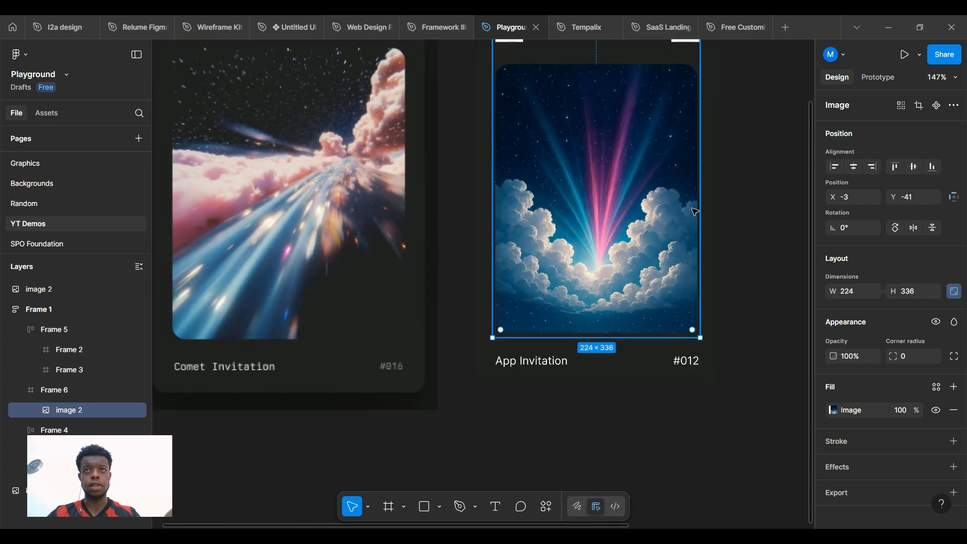
Deselect the image and pan the canvas back to the App Invitation card
{"action": "left_click", "coordinate": [748, 175]}
{"action": "scroll", "coordinate": [734, 137], "scroll_direction": "down", "scroll_amount": 2, "text": "ctrl"}
{"action": "left_click_drag", "start_coordinate": [717, 154], "coordinate": [638, 254]}
{"action": "scroll", "coordinate": [505, 443], "scroll_direction": "up", "scroll_amount": 2, "text": "ctrl"}
{"action": "scroll", "coordinate": [509, 371], "scroll_direction": "up", "scroll_amount": 3, "text": "ctrl"}
{"action": "scroll", "coordinate": [510, 371], "scroll_direction": "down", "scroll_amount": 2, "text": "ctrl"}
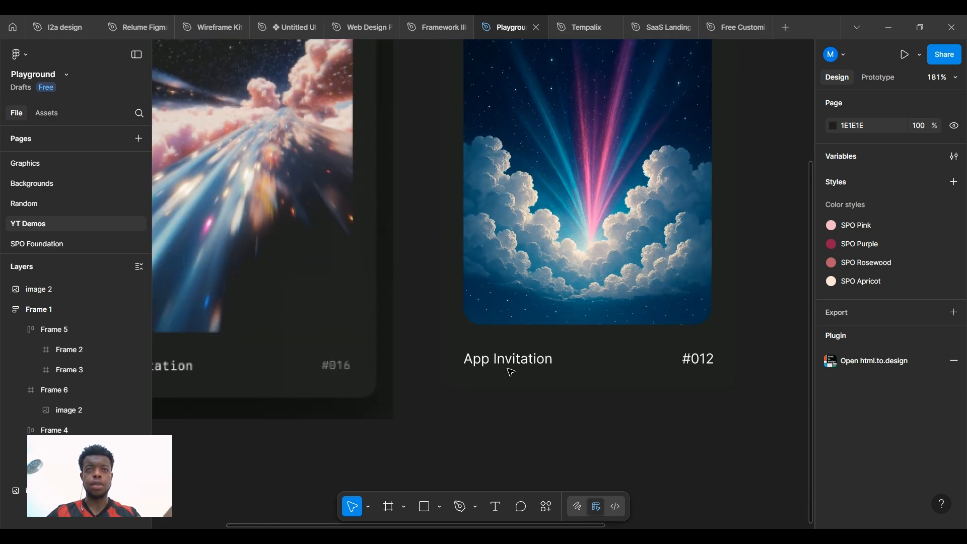
{"action": "left_click_drag", "start_coordinate": [395, 415], "coordinate": [322, 476]}
Set the App Invitation caption text to the IBM Plex Mono font
{"action": "scroll", "coordinate": [360, 383], "scroll_direction": "down", "scroll_amount": 1, "text": "ctrl"}
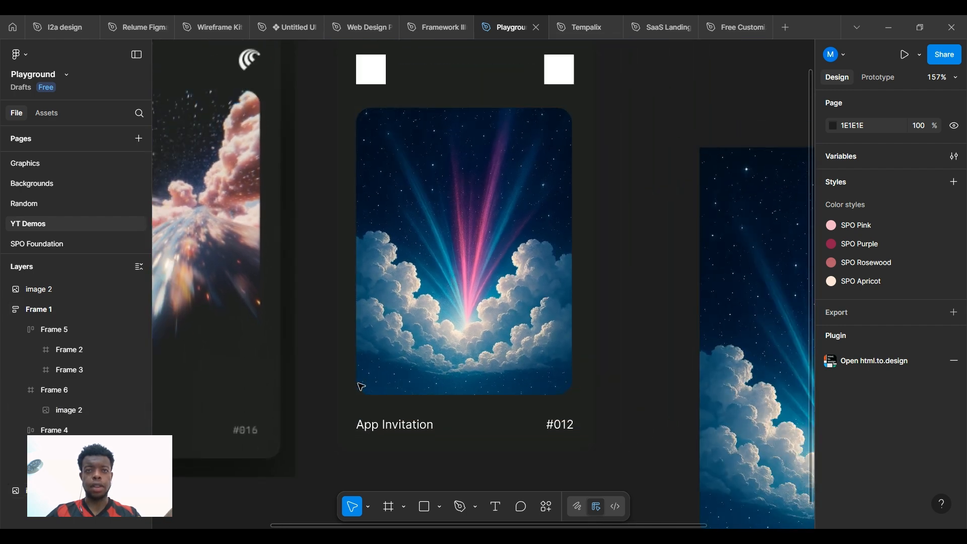
{"action": "left_click", "coordinate": [401, 426]}
{"action": "left_click", "coordinate": [400, 426]}
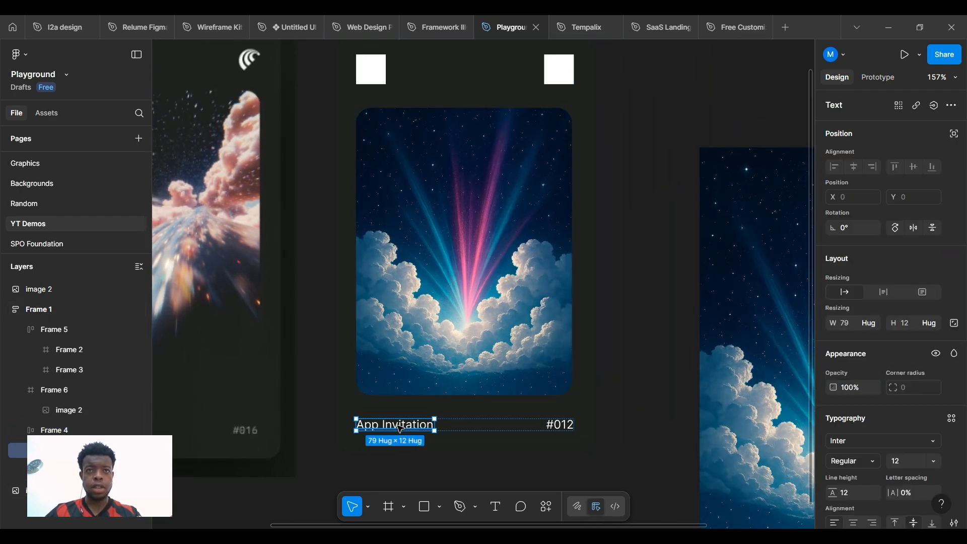
{"action": "left_click", "coordinate": [835, 446]}
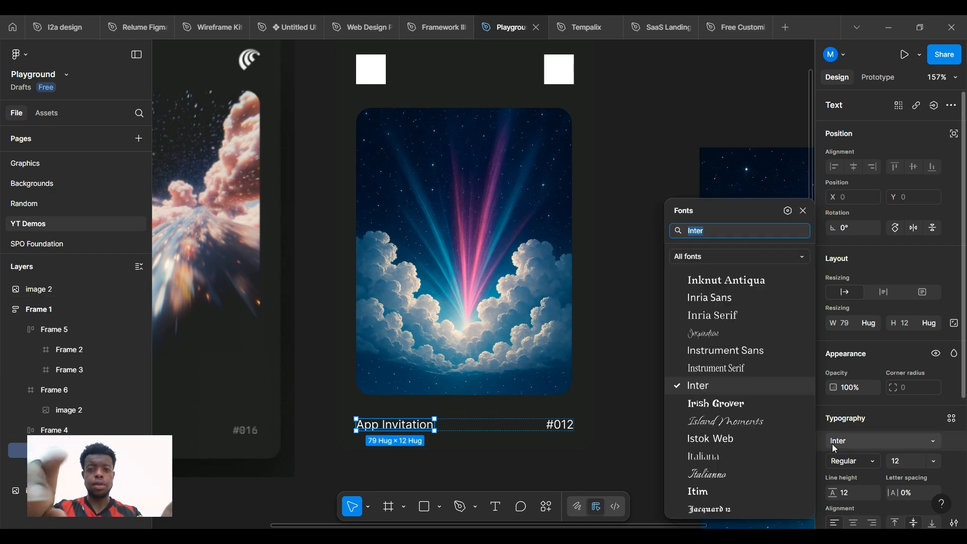
{"action": "type", "text": "ibm"}
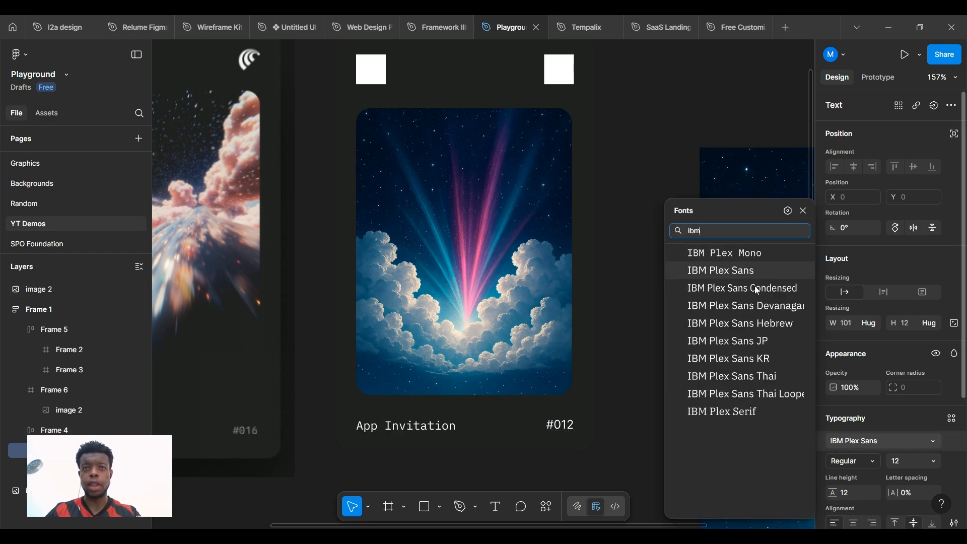
{"action": "left_click", "coordinate": [720, 254]}
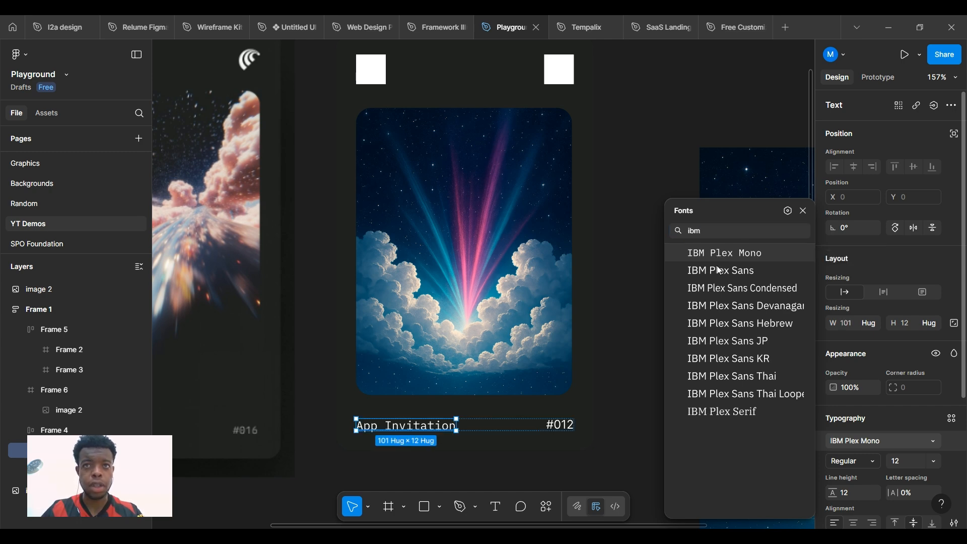
Set the #012 label text to the IBM Plex Mono font
{"action": "left_click", "coordinate": [561, 427]}
{"action": "left_click", "coordinate": [840, 443]}
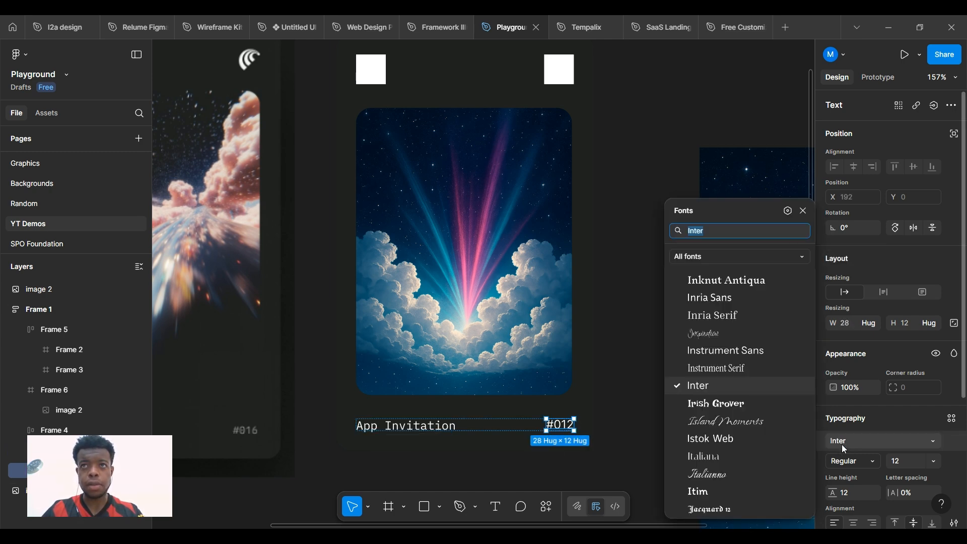
{"action": "type", "text": "ibm"}
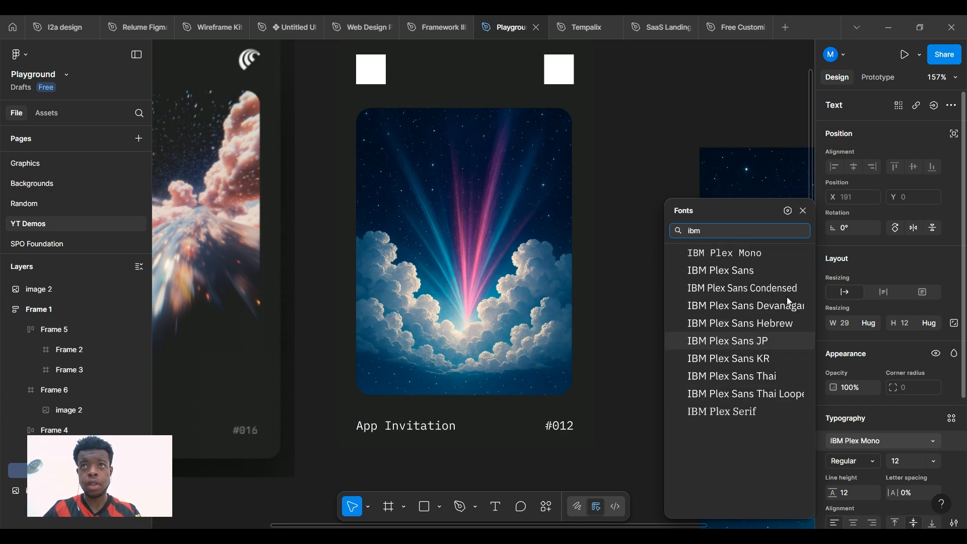
{"action": "left_click", "coordinate": [753, 256]}
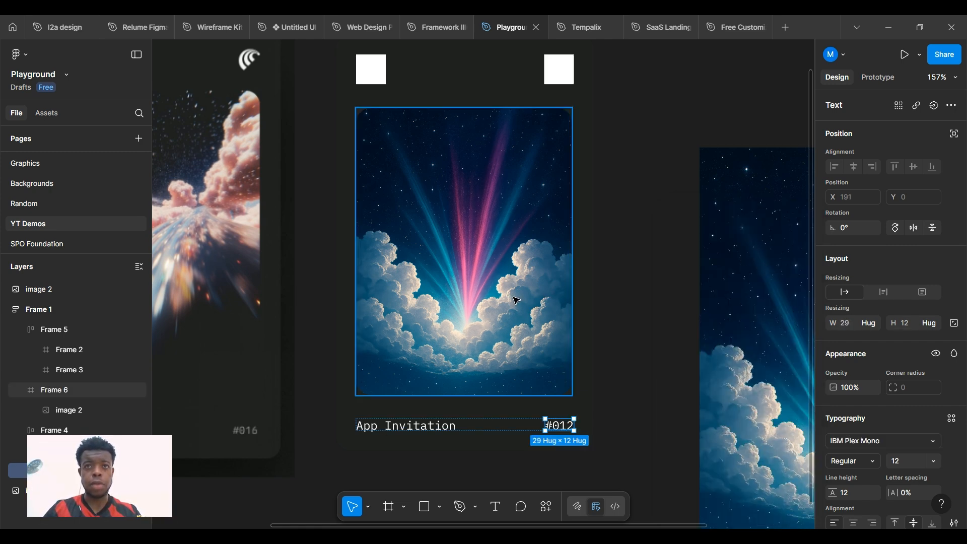
{"action": "scroll", "coordinate": [488, 140], "scroll_direction": "up", "scroll_amount": 1}
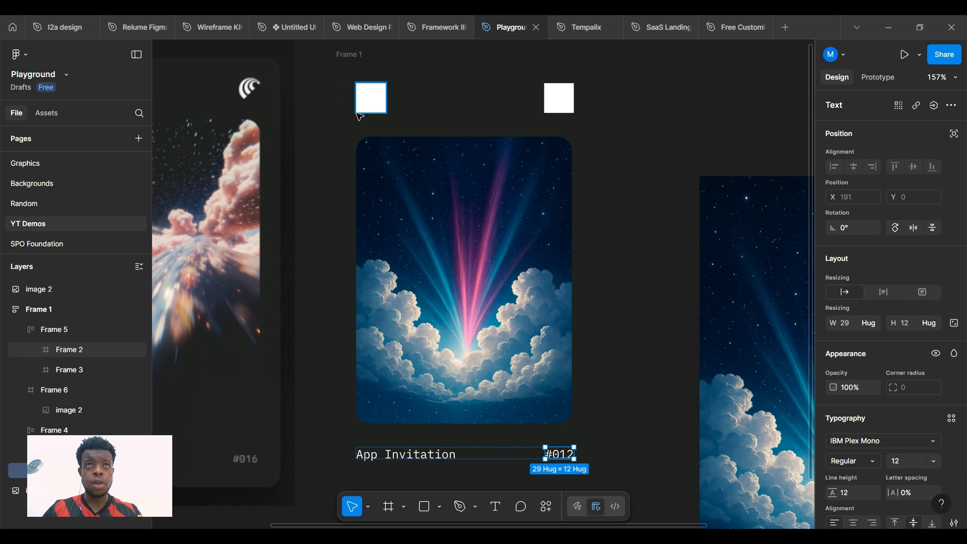
Give the top bar's left square (Frame 2) a corner radius of 1000, making it a circle
{"action": "scroll", "coordinate": [330, 129], "scroll_direction": "down", "scroll_amount": 1}
{"action": "left_click_drag", "start_coordinate": [326, 125], "coordinate": [485, 180]}
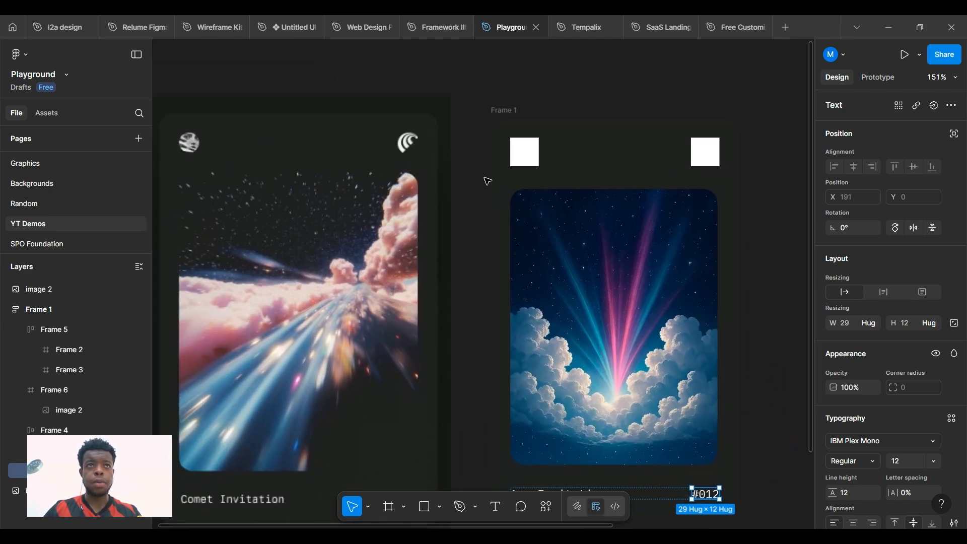
{"action": "left_click", "coordinate": [526, 160]}
{"action": "left_click", "coordinate": [526, 160]}
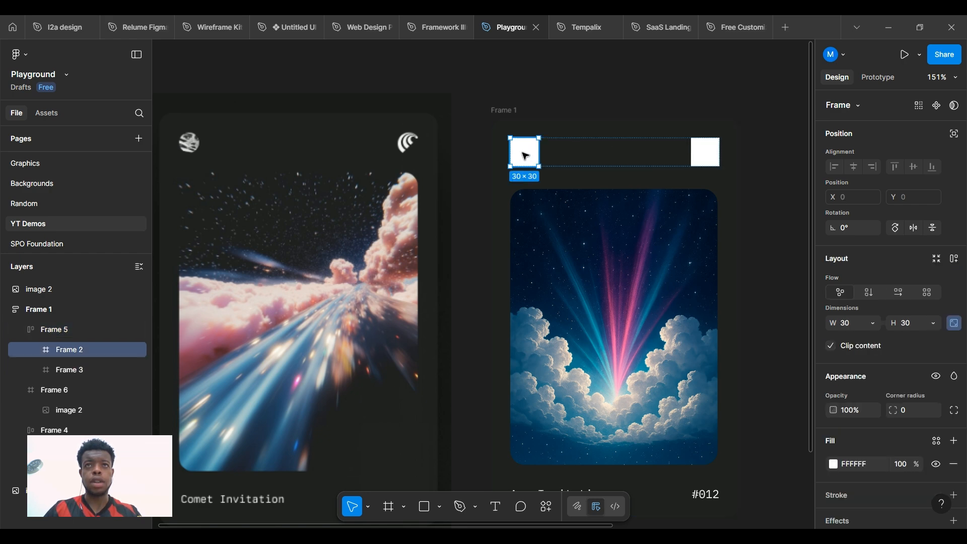
{"action": "left_click", "coordinate": [916, 421]}
{"action": "type", "text": "1000"}
{"action": "key", "text": "Return"}
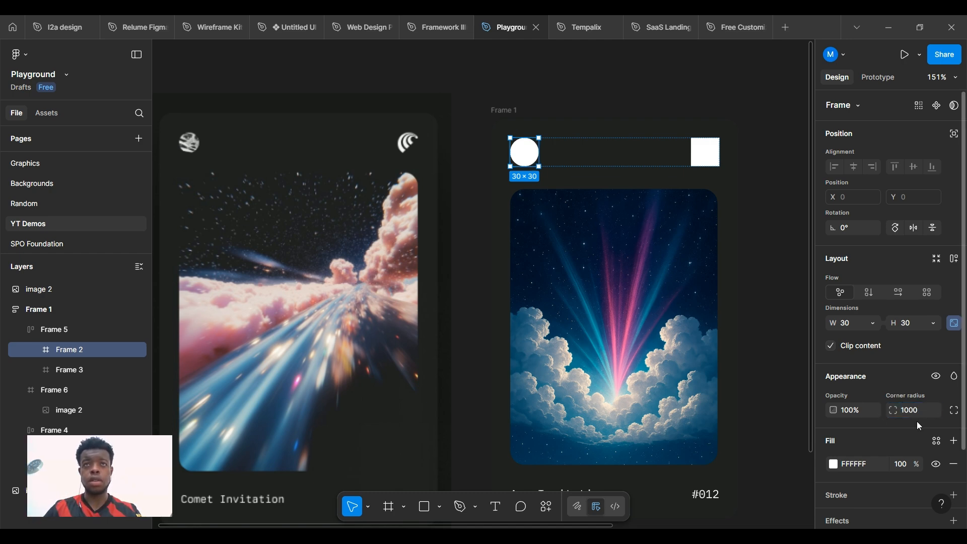
{"action": "left_click", "coordinate": [835, 466]}
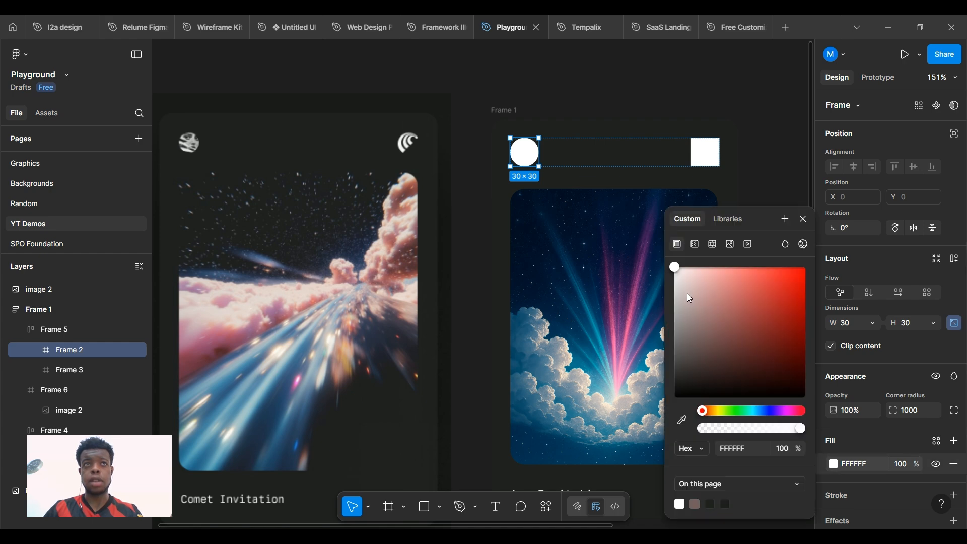
{"action": "left_click", "coordinate": [670, 113]}
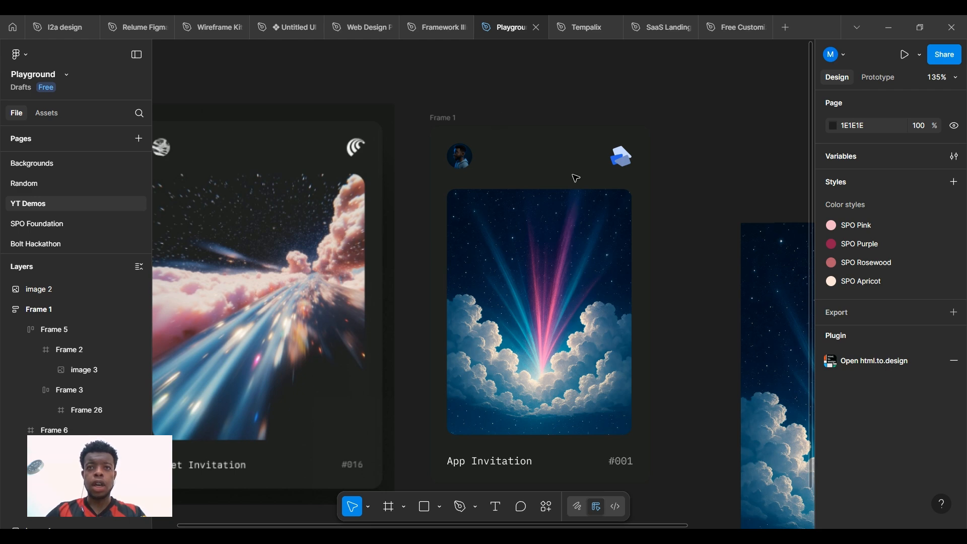
{"action": "scroll", "coordinate": [611, 439], "scroll_direction": "down", "scroll_amount": 1}
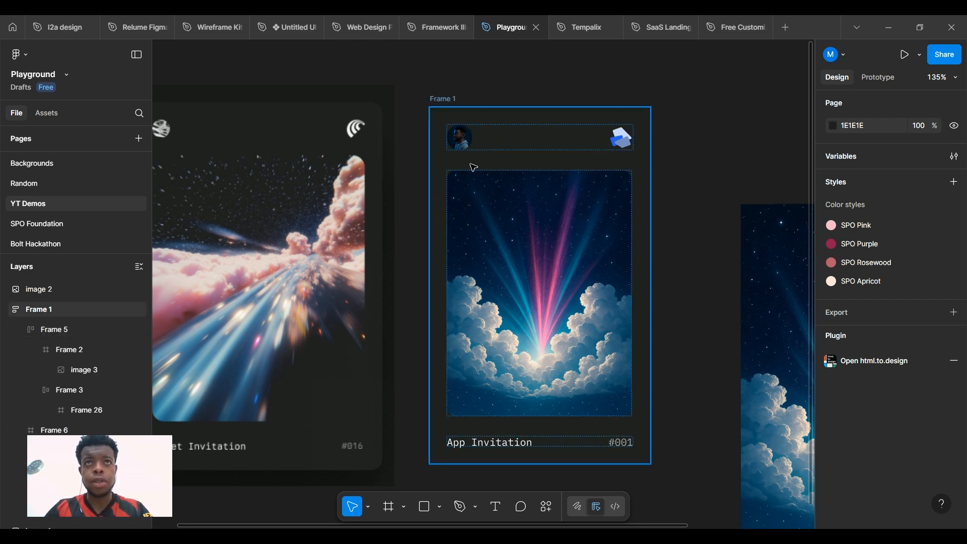
{"action": "left_click", "coordinate": [449, 102]}
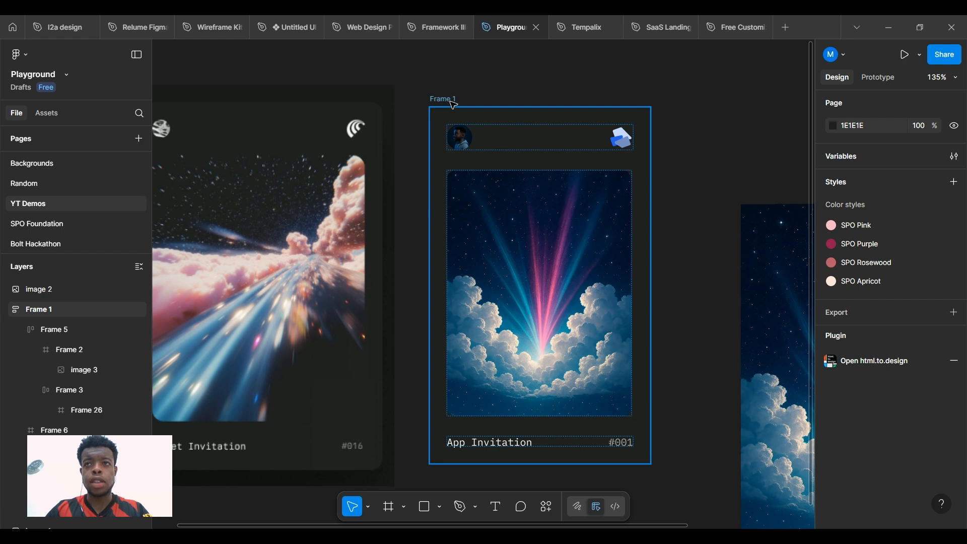
{"action": "scroll", "coordinate": [907, 383], "scroll_direction": "down", "scroll_amount": 8}
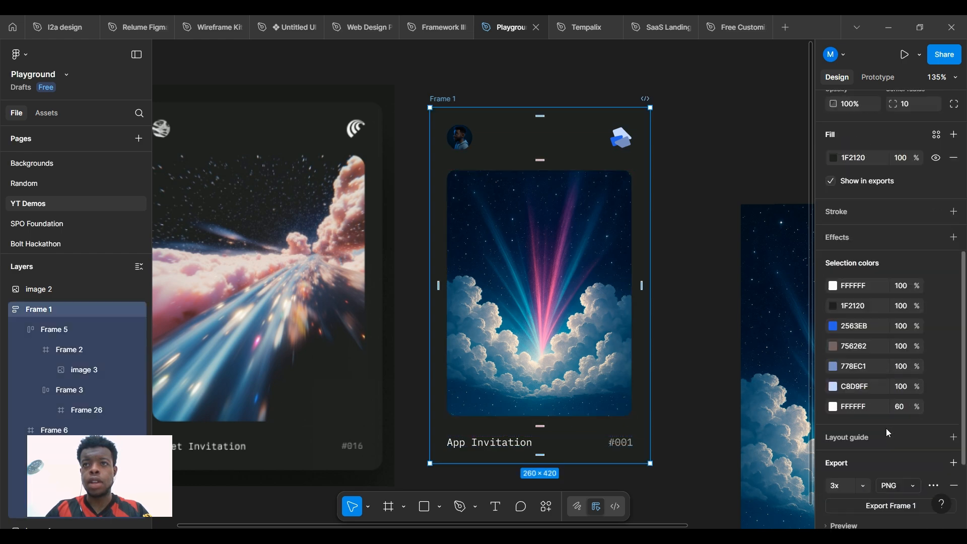
{"action": "scroll", "coordinate": [889, 438], "scroll_direction": "down", "scroll_amount": 2}
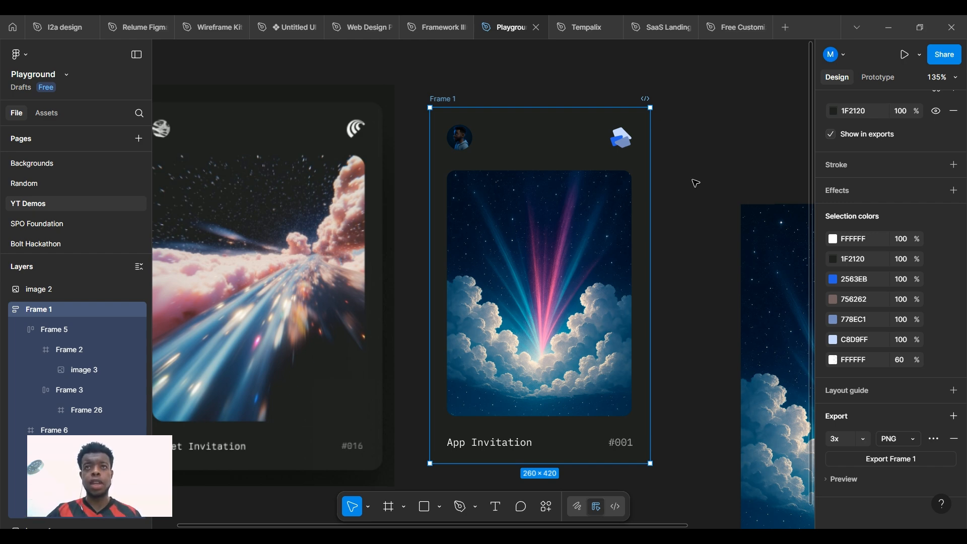
{"action": "left_click", "coordinate": [679, 109]}
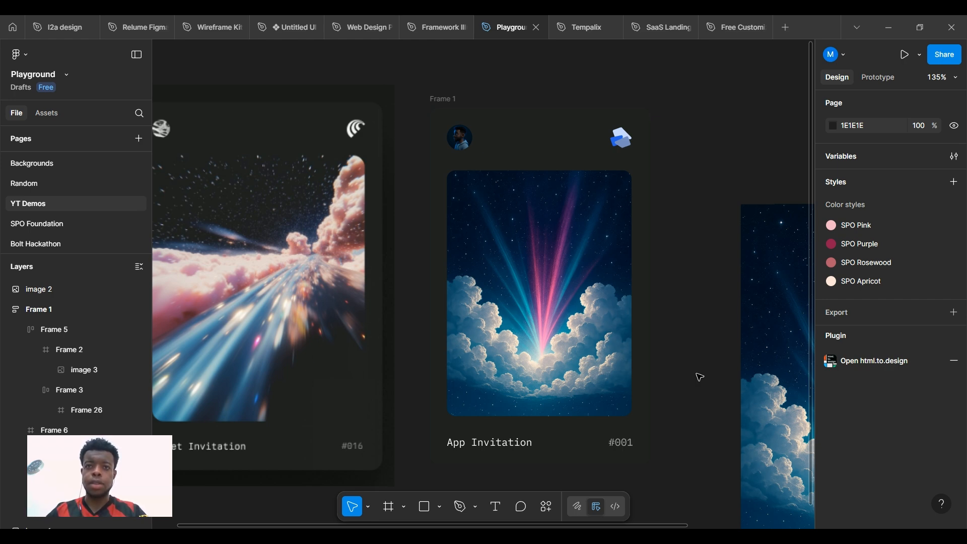
{"action": "key", "text": "alt+Tab"}
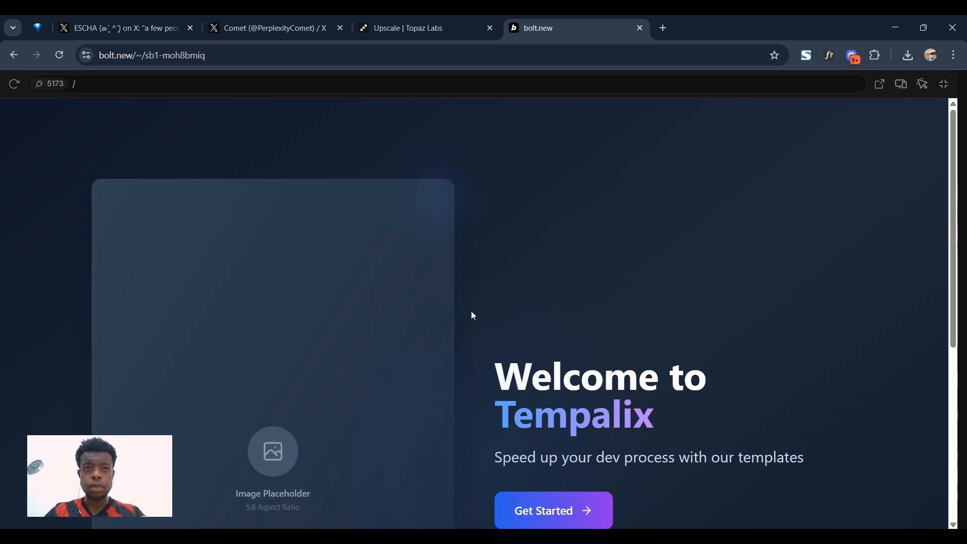
Scroll through the full-screen Tempalix preview, then exit full screen back to the editor
{"action": "scroll", "coordinate": [276, 254], "scroll_direction": "down", "scroll_amount": 2}
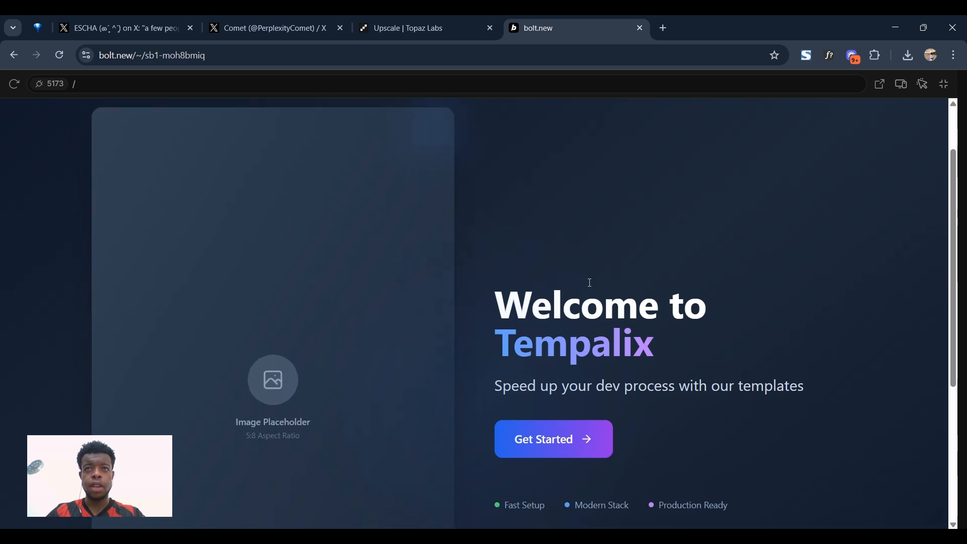
{"action": "scroll", "coordinate": [711, 289], "scroll_direction": "down", "scroll_amount": 3}
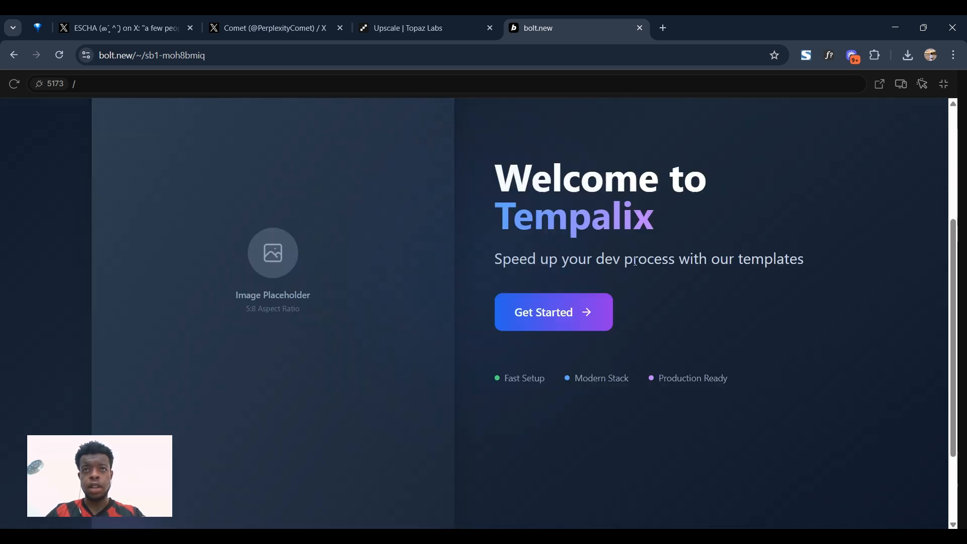
{"action": "scroll", "coordinate": [410, 205], "scroll_direction": "up", "scroll_amount": 3}
{"action": "scroll", "coordinate": [612, 284], "scroll_direction": "down", "scroll_amount": 4}
{"action": "scroll", "coordinate": [443, 274], "scroll_direction": "up", "scroll_amount": 5}
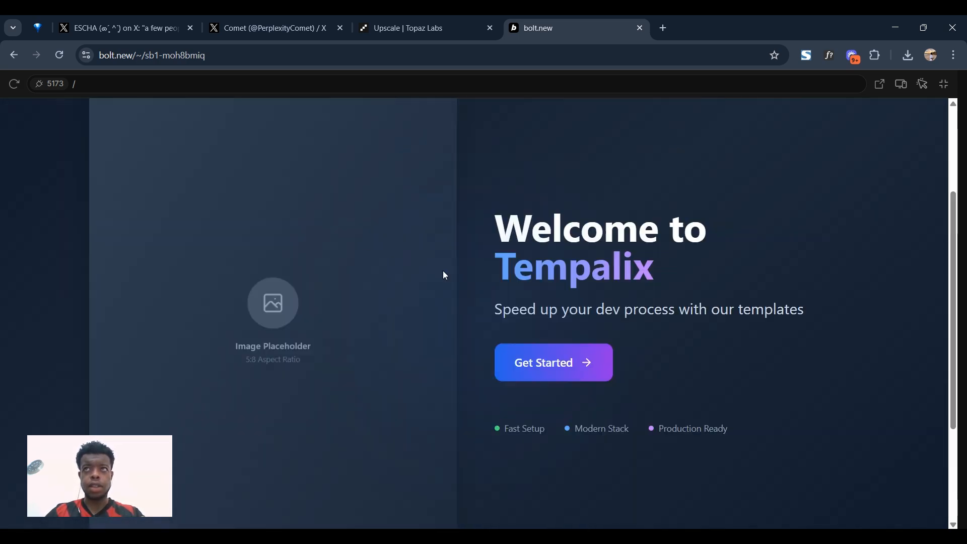
{"action": "left_click", "coordinate": [946, 91]}
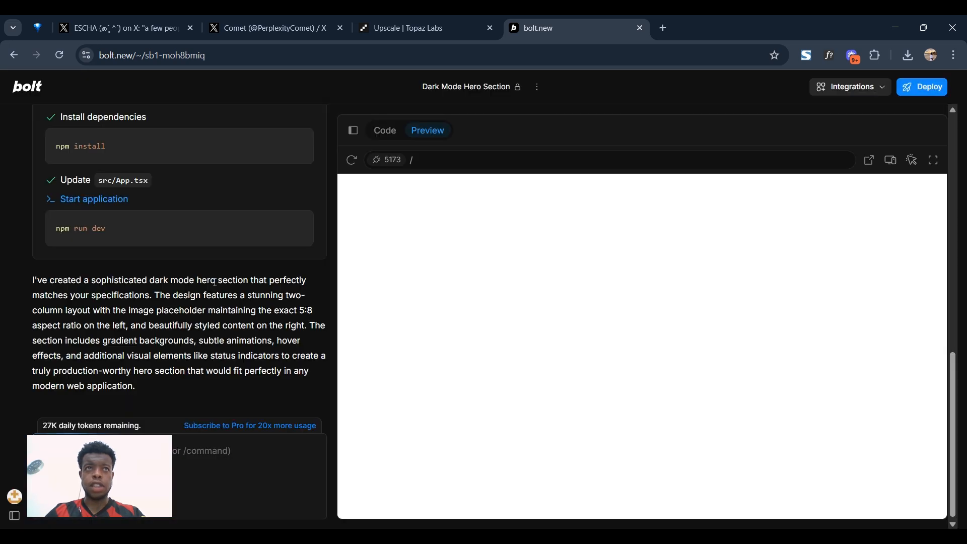
Read through the Dark Mode Hero Section chat response and open Integrations
{"action": "scroll", "coordinate": [206, 291], "scroll_direction": "up", "scroll_amount": 15}
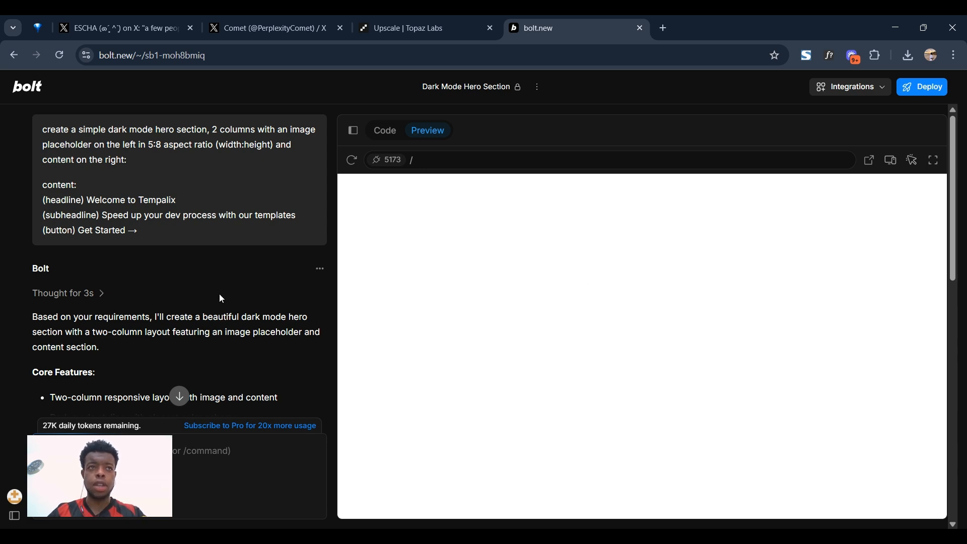
{"action": "scroll", "coordinate": [237, 278], "scroll_direction": "down", "scroll_amount": 5}
{"action": "scroll", "coordinate": [241, 294], "scroll_direction": "down", "scroll_amount": 1}
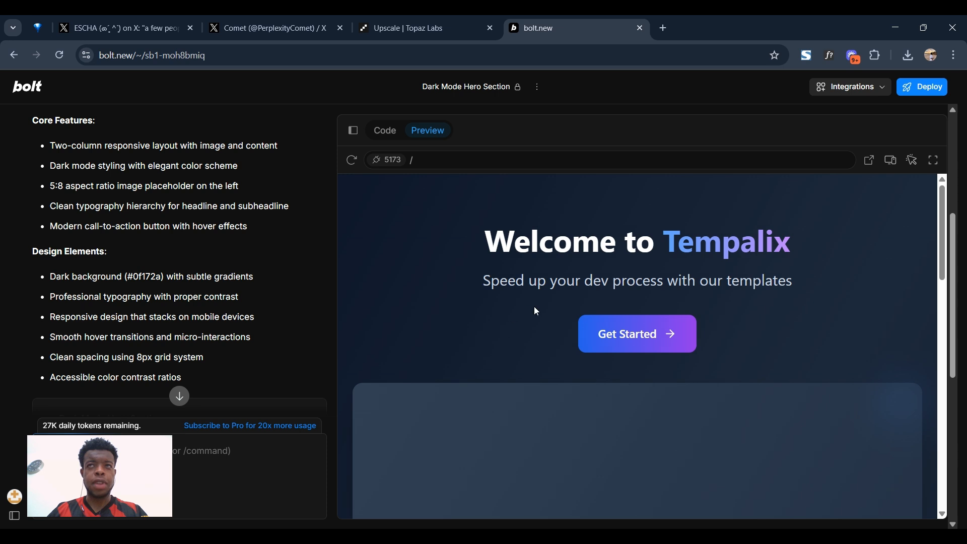
{"action": "left_click", "coordinate": [869, 90]}
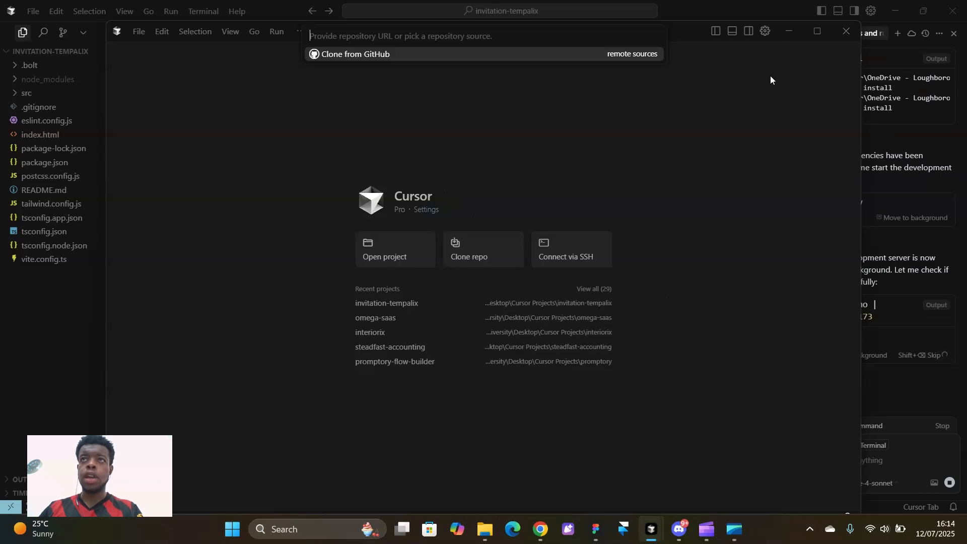
Close the extra Cursor welcome window
{"action": "left_click", "coordinate": [844, 37]}
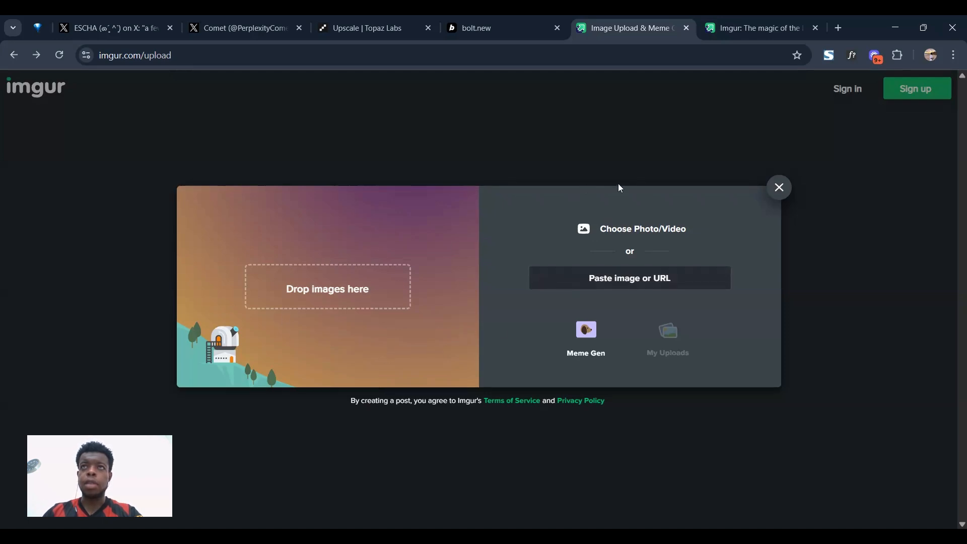
View the uploaded light-beams-over-clouds image on its Imgur post page, then return to Image Upload
{"action": "left_click", "coordinate": [727, 22]}
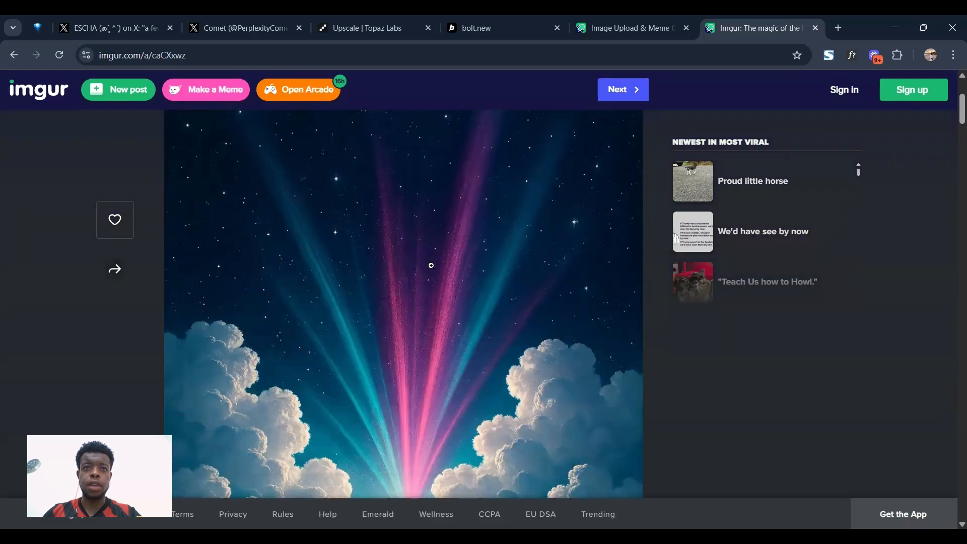
{"action": "scroll", "coordinate": [431, 265], "scroll_direction": "up", "scroll_amount": 1}
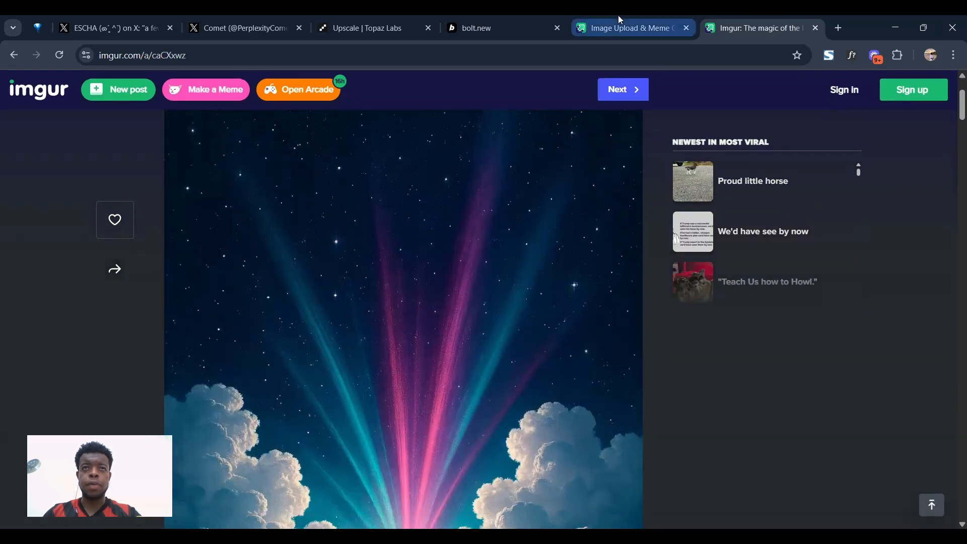
{"action": "left_click", "coordinate": [618, 19]}
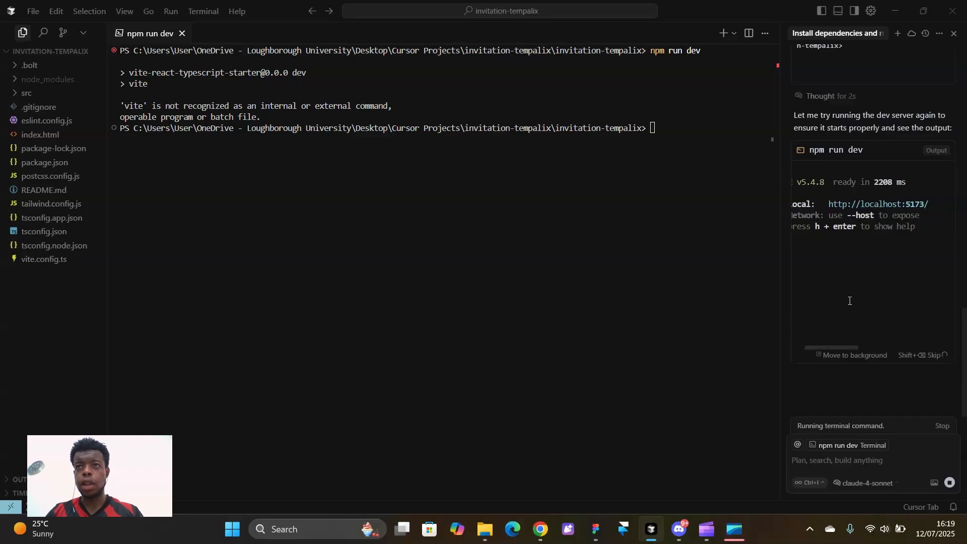
Inspect the localhost:5173 Tempalix hero with its empty image placeholder, then return to Cursor
{"action": "left_click", "coordinate": [876, 204], "text": "ctrl"}
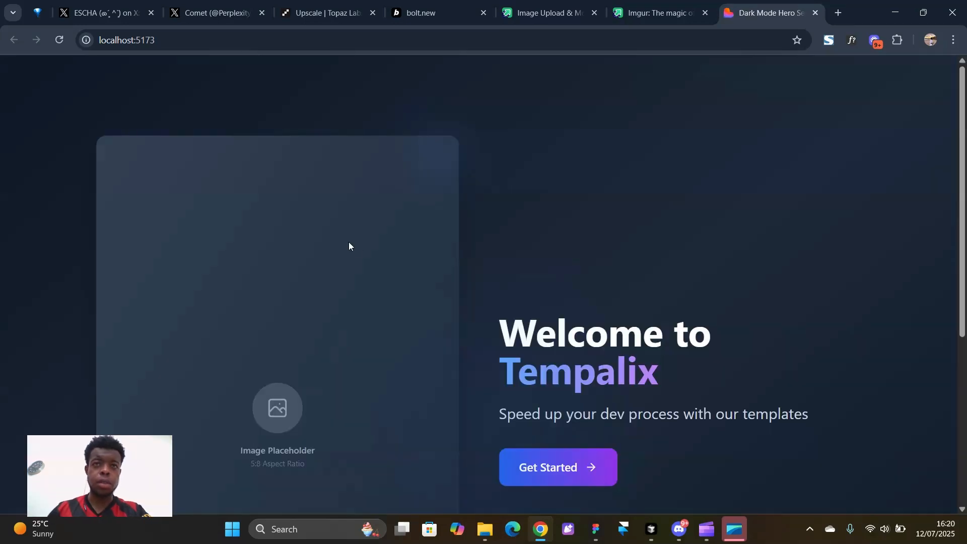
{"action": "scroll", "coordinate": [392, 257], "scroll_direction": "down", "scroll_amount": 5}
{"action": "scroll", "coordinate": [430, 227], "scroll_direction": "up", "scroll_amount": 5}
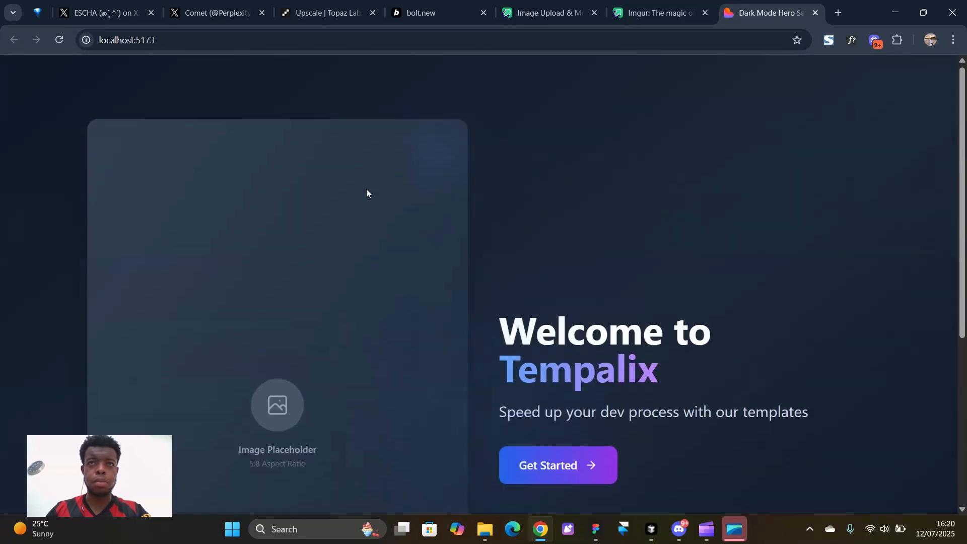
{"action": "scroll", "coordinate": [478, 292], "scroll_direction": "down", "scroll_amount": 3}
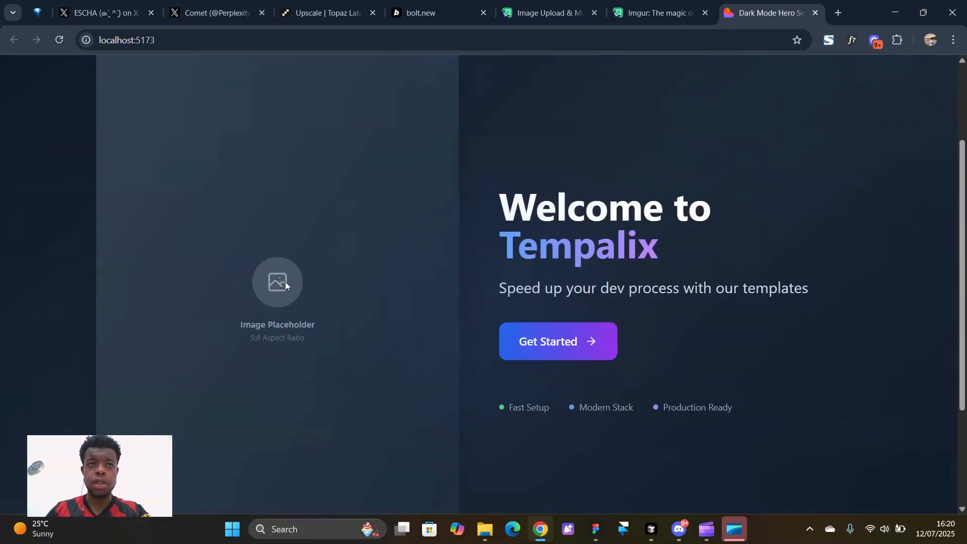
{"action": "scroll", "coordinate": [353, 297], "scroll_direction": "down", "scroll_amount": 3}
{"action": "scroll", "coordinate": [453, 302], "scroll_direction": "up", "scroll_amount": 6}
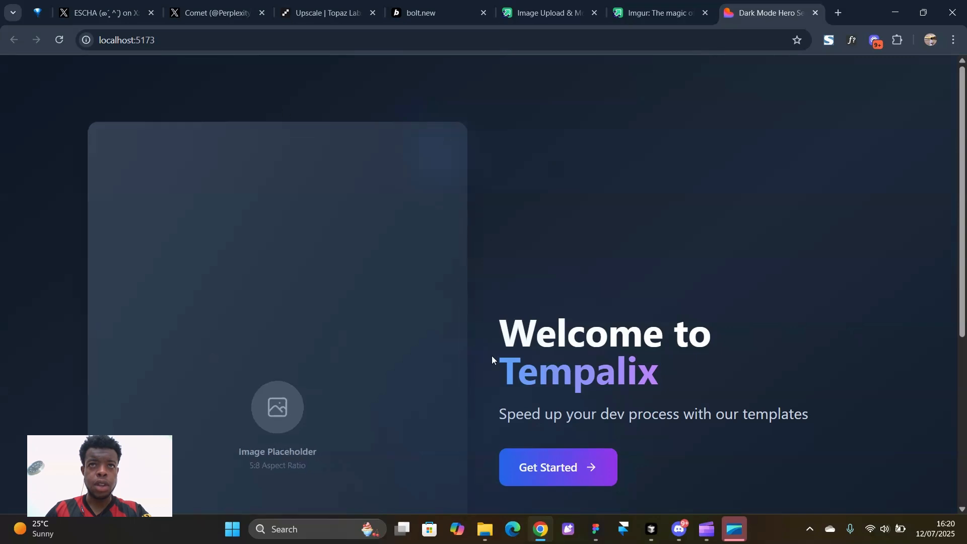
{"action": "scroll", "coordinate": [309, 283], "scroll_direction": "down", "scroll_amount": 5}
{"action": "scroll", "coordinate": [166, 203], "scroll_direction": "up", "scroll_amount": 5}
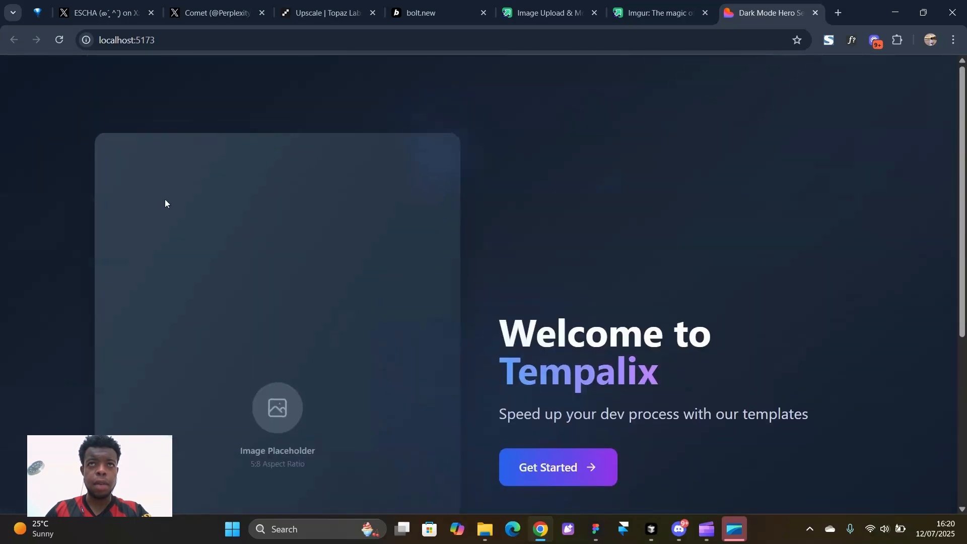
{"action": "scroll", "coordinate": [600, 190], "scroll_direction": "down", "scroll_amount": 5}
{"action": "scroll", "coordinate": [676, 182], "scroll_direction": "up", "scroll_amount": 5}
{"action": "scroll", "coordinate": [790, 204], "scroll_direction": "down", "scroll_amount": 5}
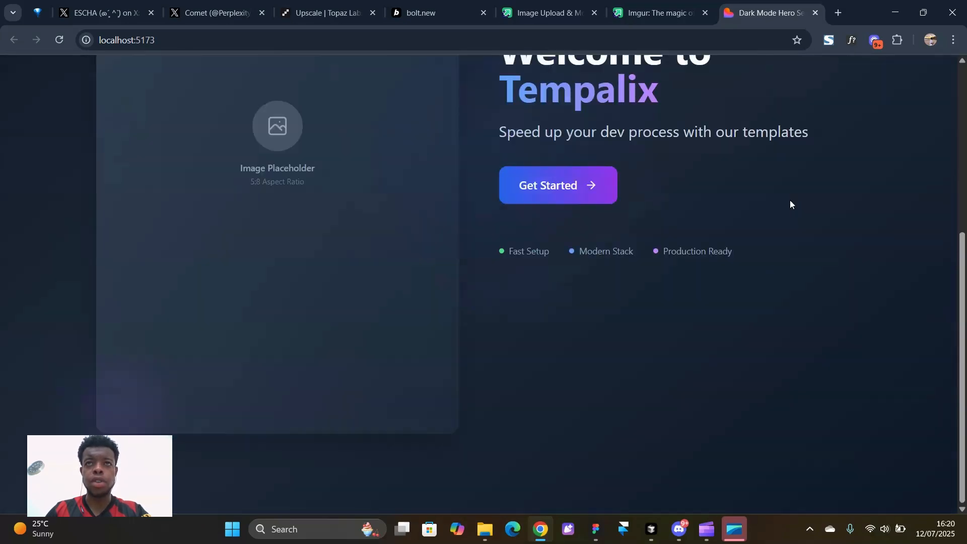
{"action": "left_click", "coordinate": [652, 530]}
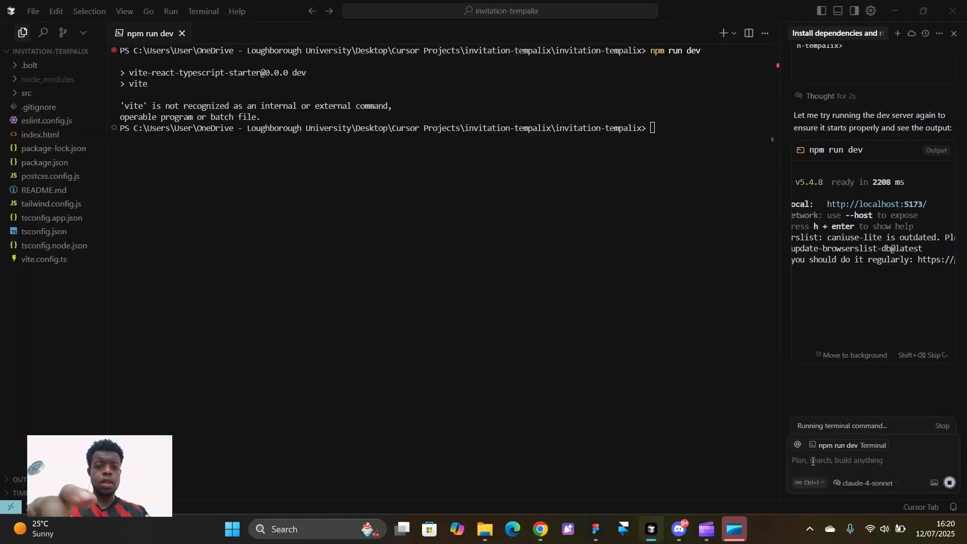
Queue the agent request: scale the image down keeping its ratio and fit the hero in 100vh
{"action": "left_click", "coordinate": [813, 462]}
{"action": "type", "text": "scale the image"}
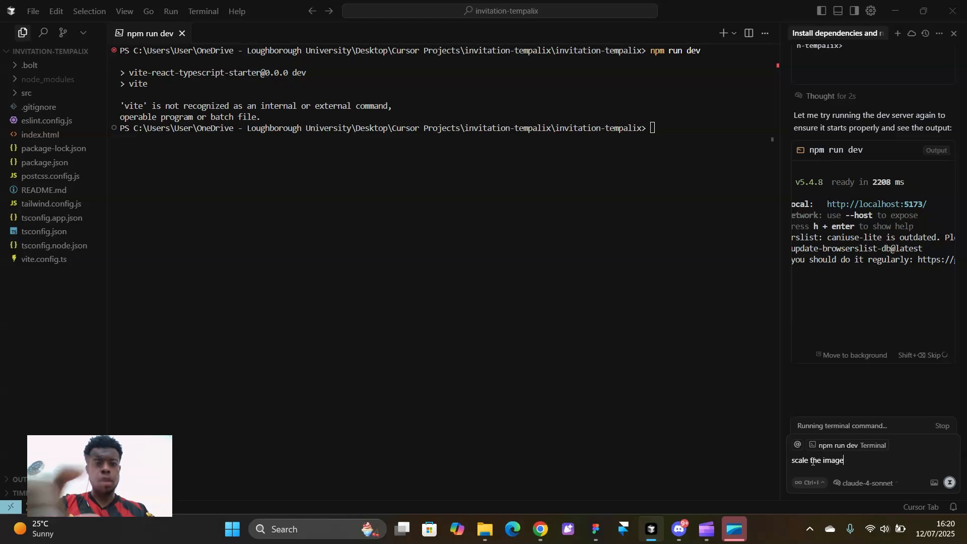
{"action": "type", "text": " down but k"}
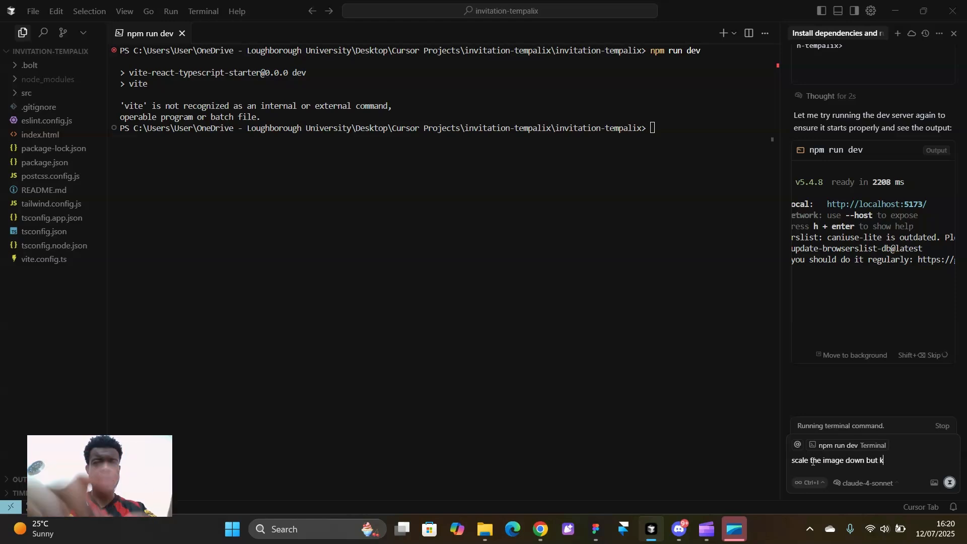
{"action": "type", "text": "eep the same "}
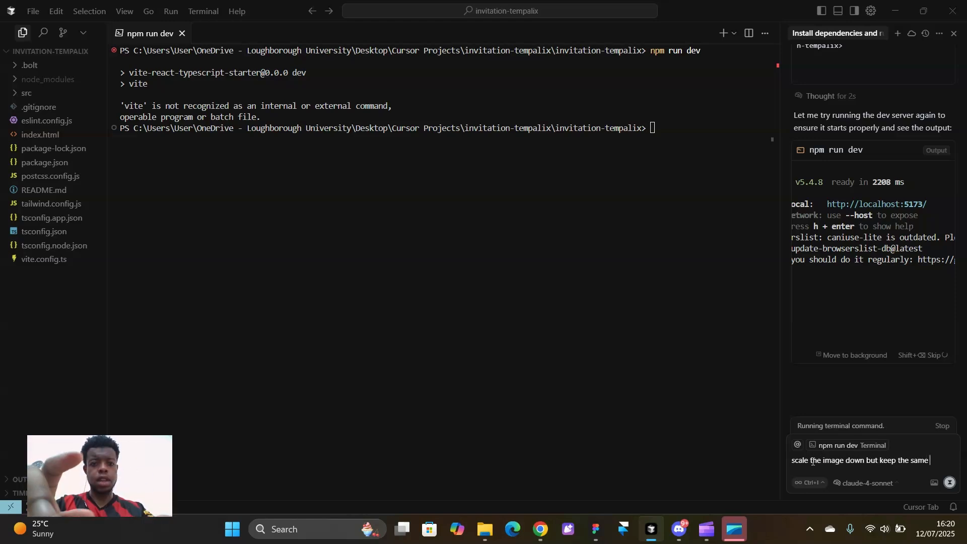
{"action": "type", "text": "ratio, "}
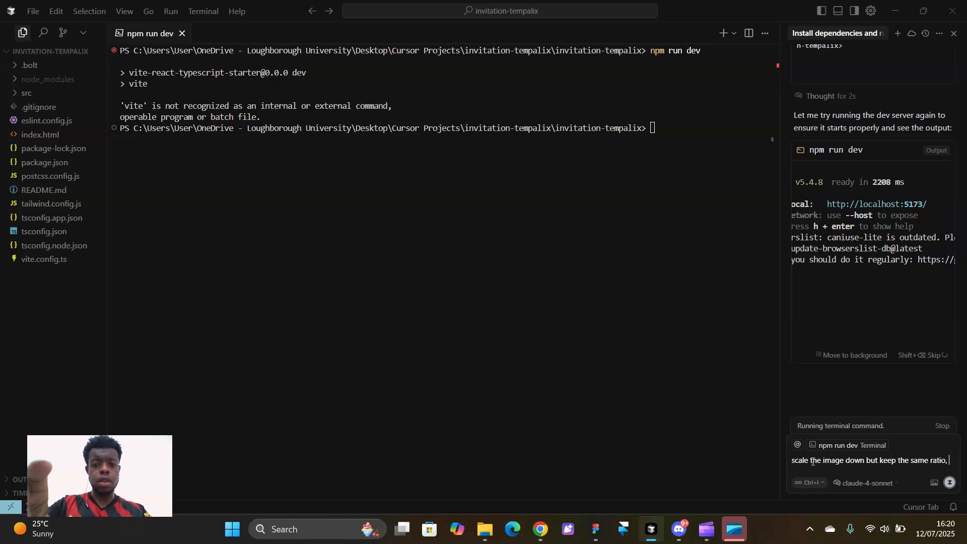
{"action": "type", "text": "ameke"}
{"action": "key", "text": "BackSpace"}
{"action": "key", "text": "BackSpace"}
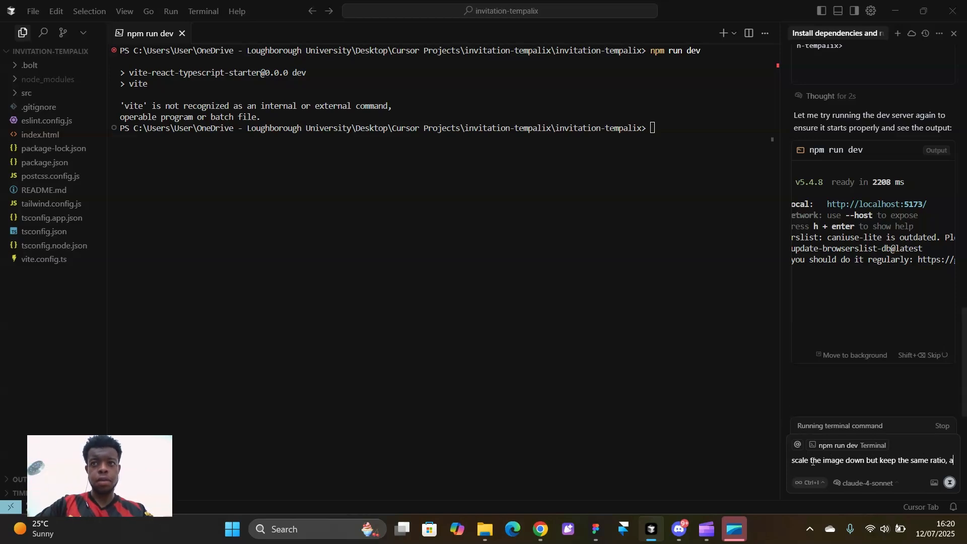
{"action": "type", "text": "nd make th"}
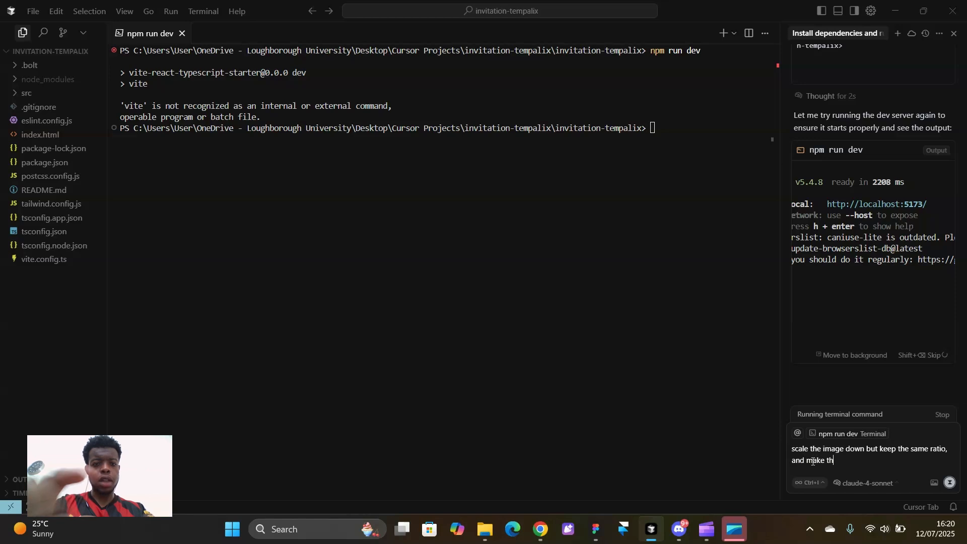
{"action": "type", "text": "e whole "}
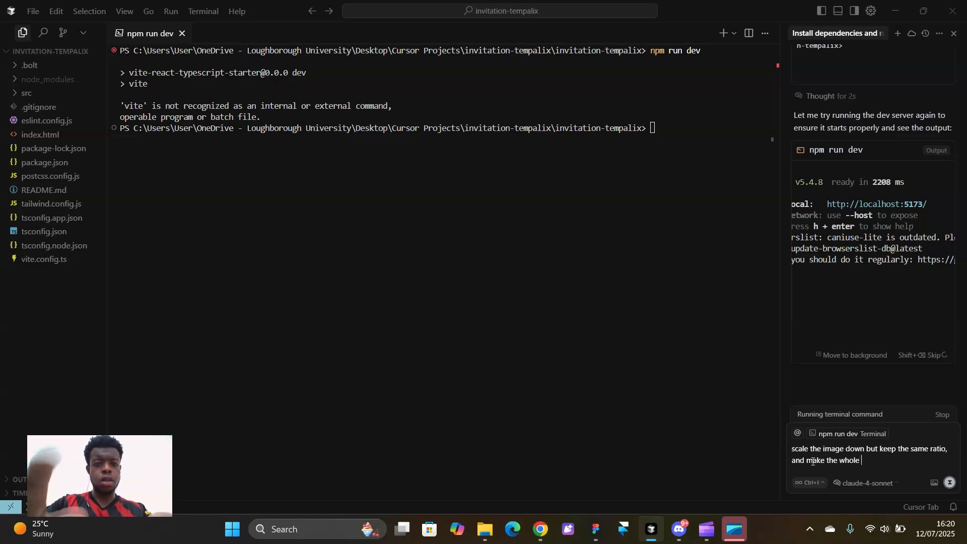
{"action": "type", "text": "hero section "}
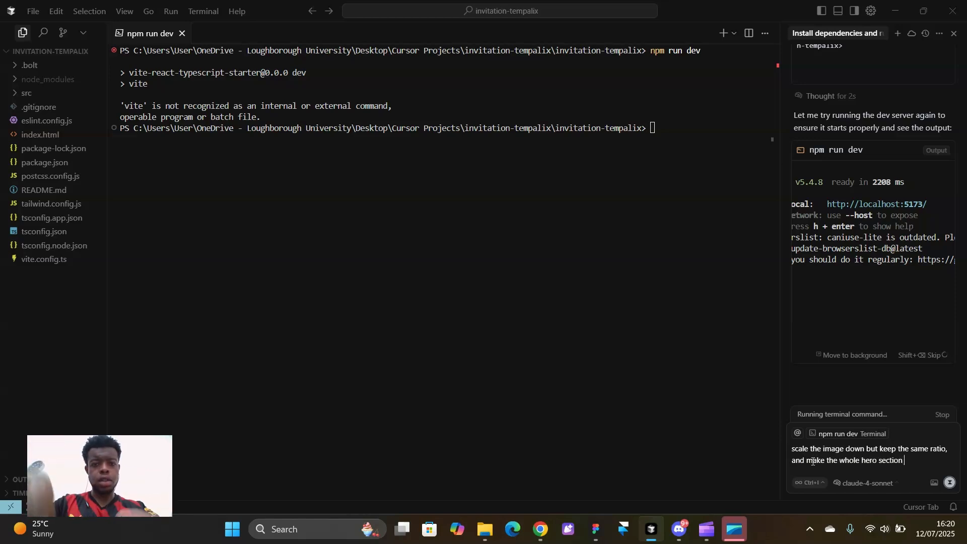
{"action": "type", "text": "fo"}
{"action": "key", "text": "BackSpace"}
{"action": "type", "text": "it"}
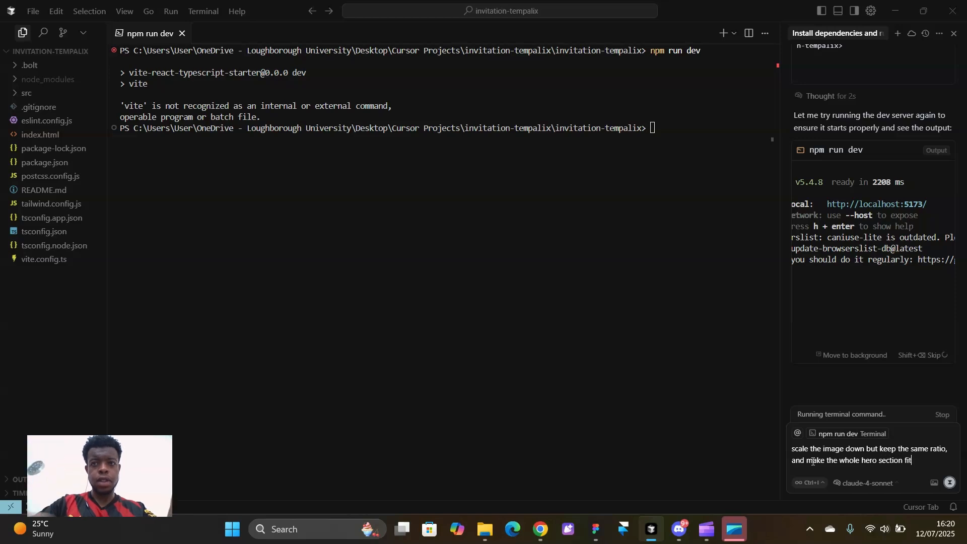
{"action": "type", "text": " in the v"}
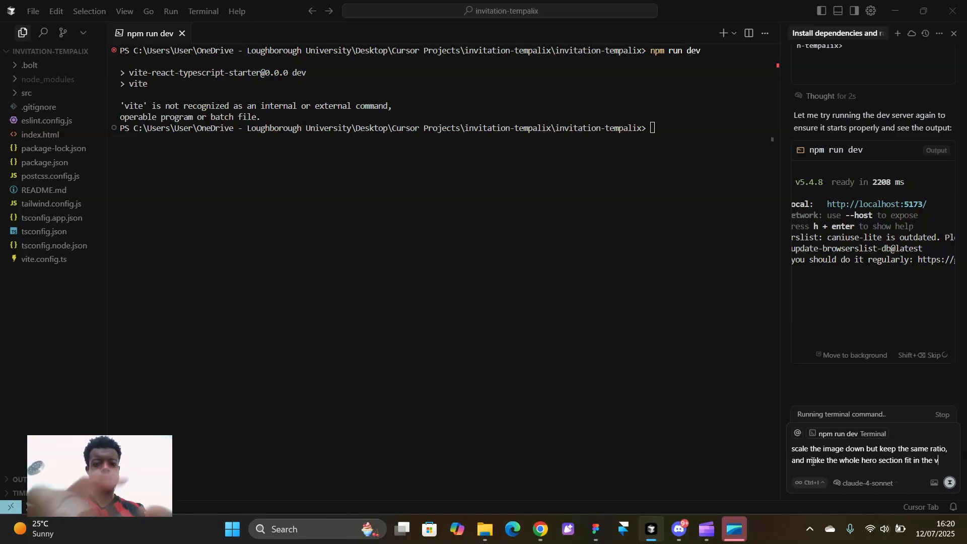
{"action": "type", "text": "iewport "}
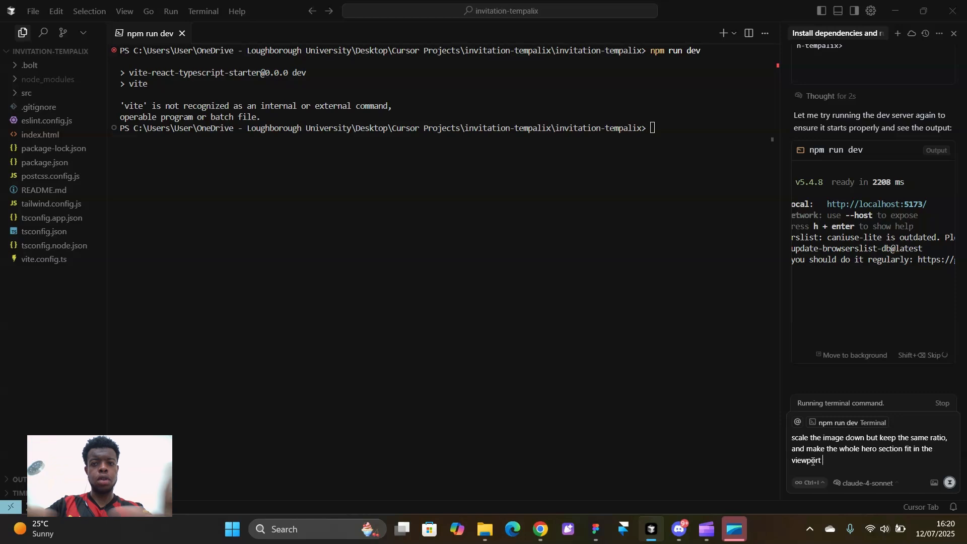
{"action": "type", "text": "(100vh)"}
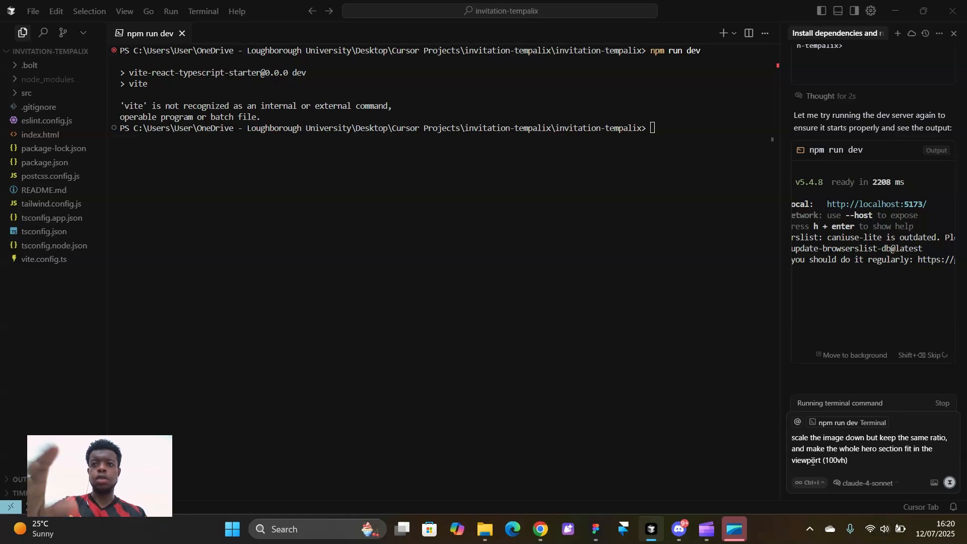
{"action": "key", "text": "Return"}
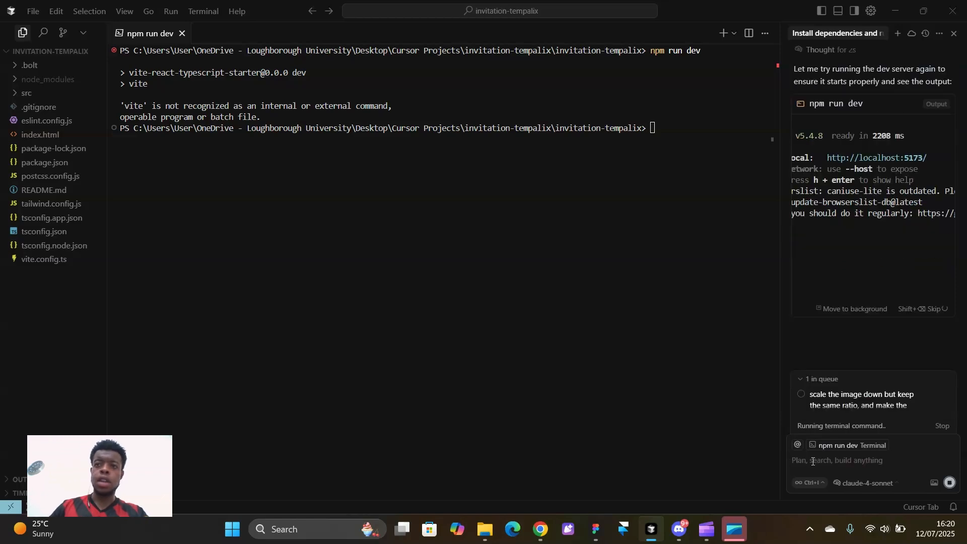
Run the queued image-scaling and 100vh request now and queue a #121212 background colour change
{"action": "left_click", "coordinate": [944, 397]}
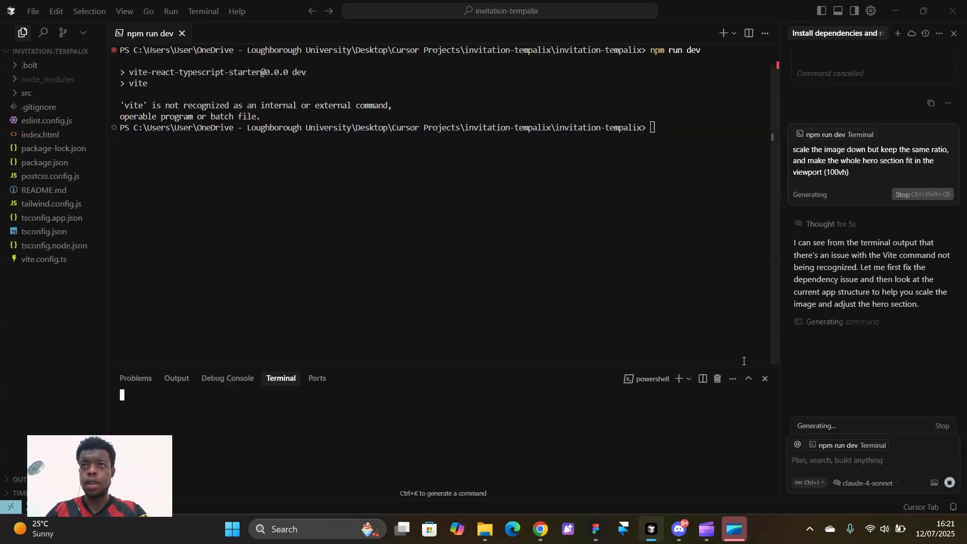
{"action": "left_click", "coordinate": [826, 460]}
{"action": "type", "text": "chang"}
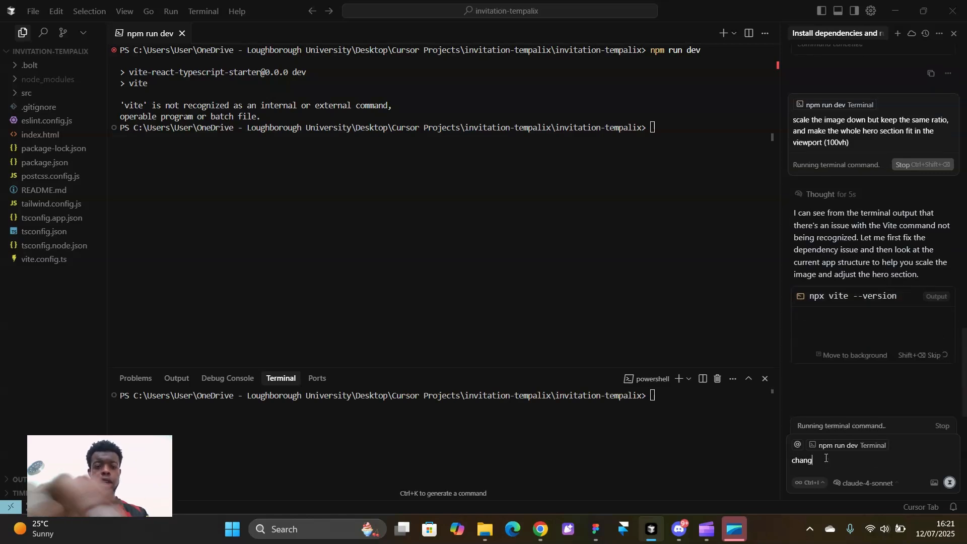
{"action": "type", "text": "e the ba"}
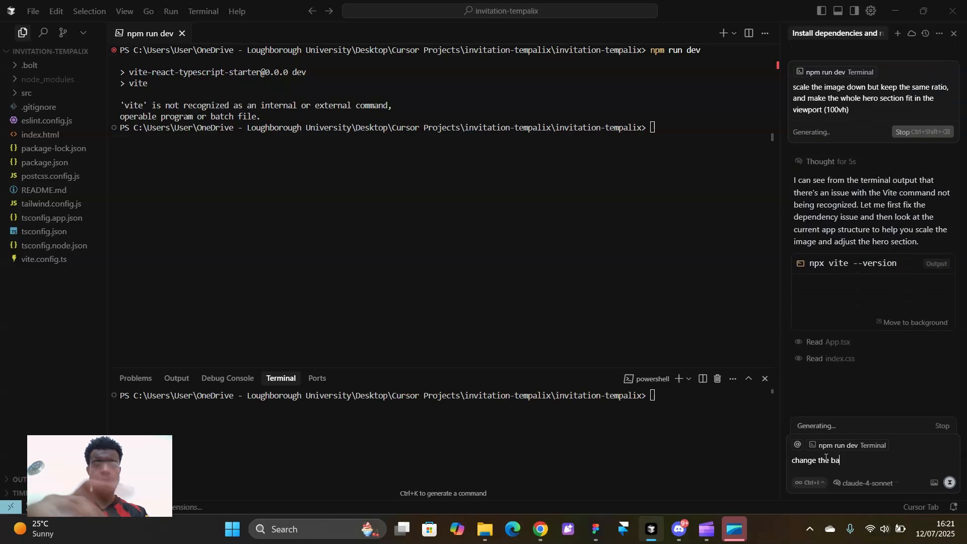
{"action": "type", "text": "ckground col"}
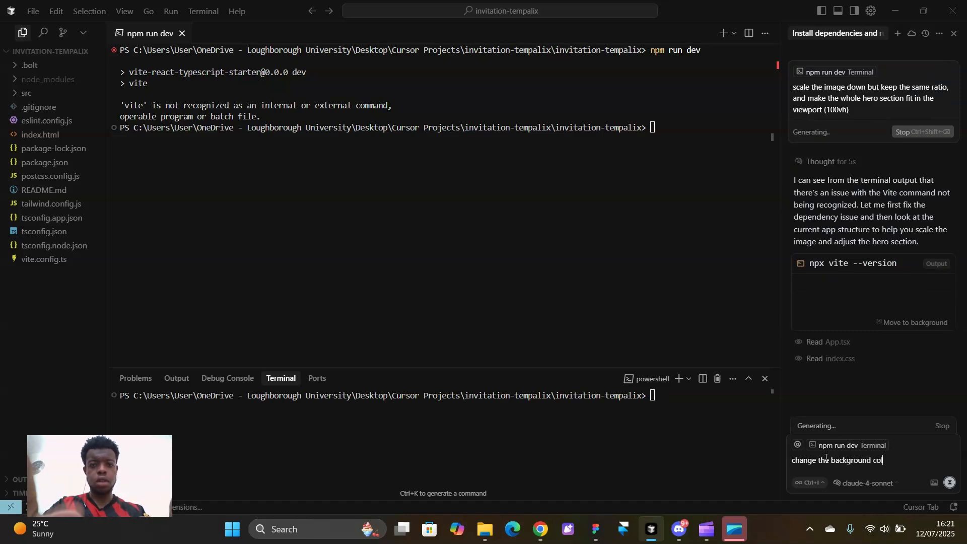
{"action": "type", "text": "our to "}
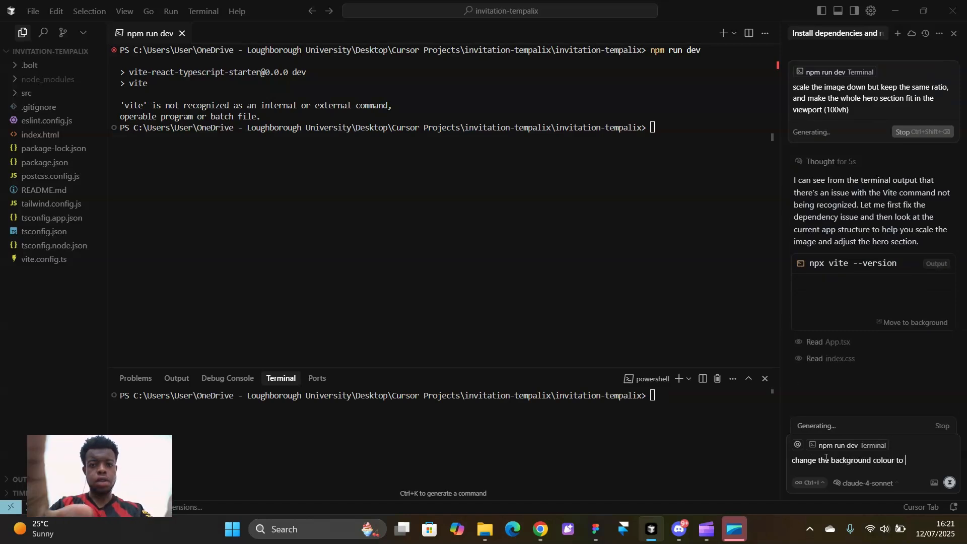
{"action": "type", "text": "#121212"}
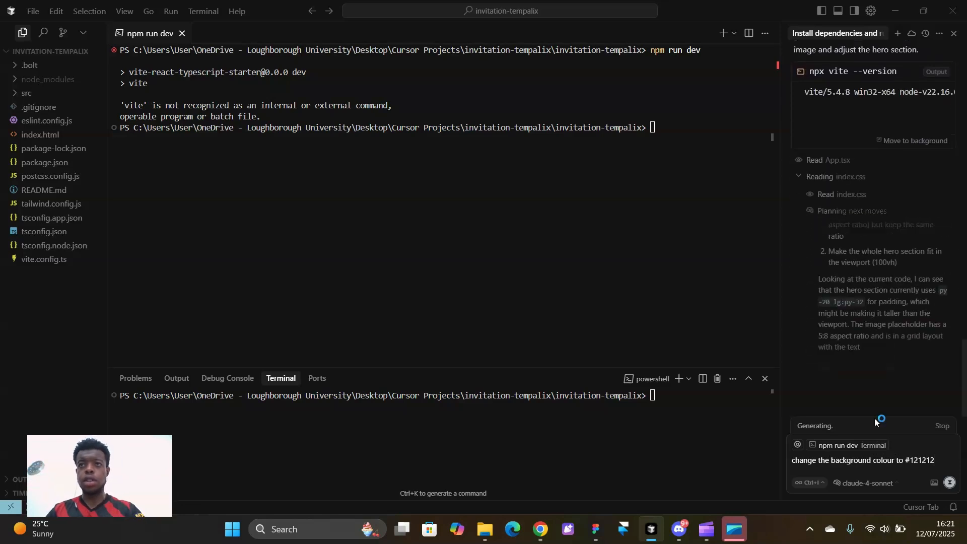
{"action": "key", "text": "Return"}
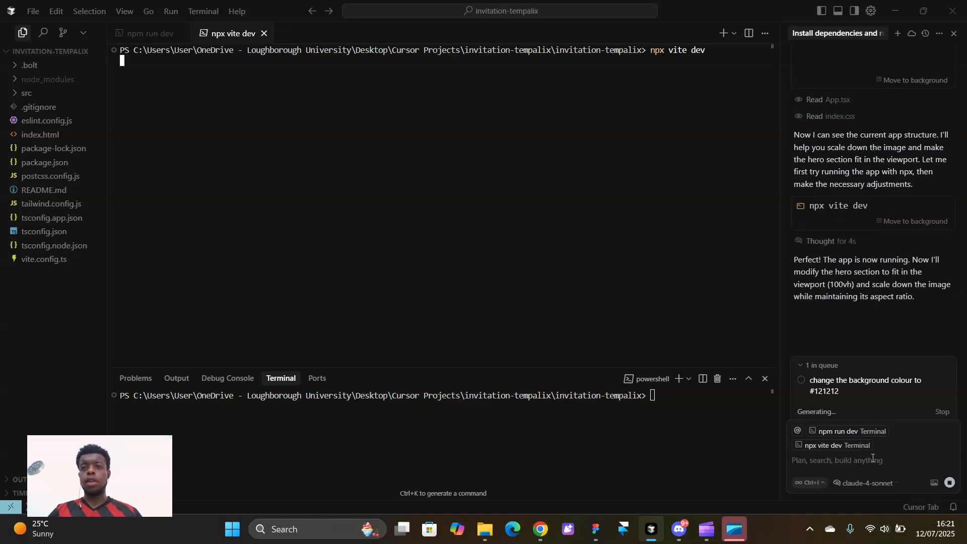
Queue a request for Plus Jakarta Sans headings and Inter body and button text
{"action": "type", "text": "change the"}
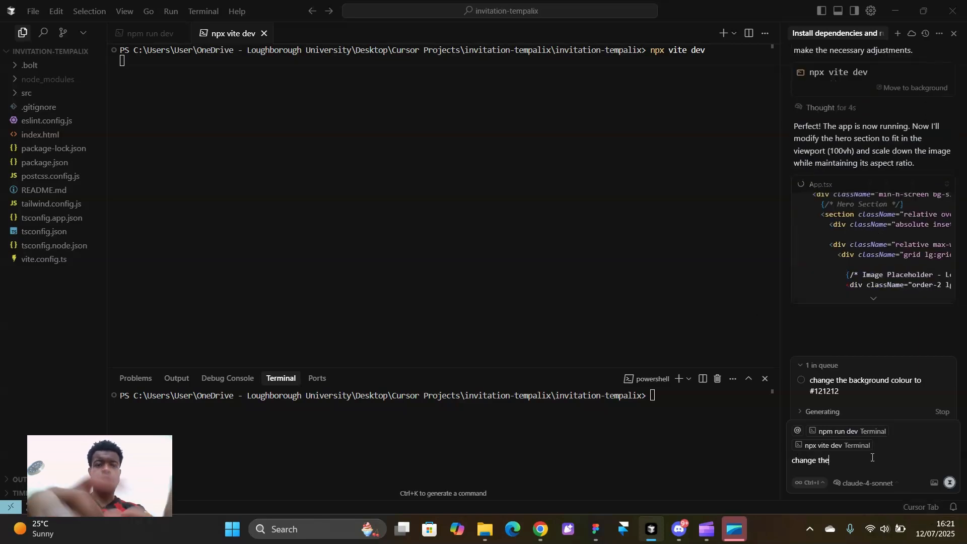
{"action": "type", "text": " heading fon"}
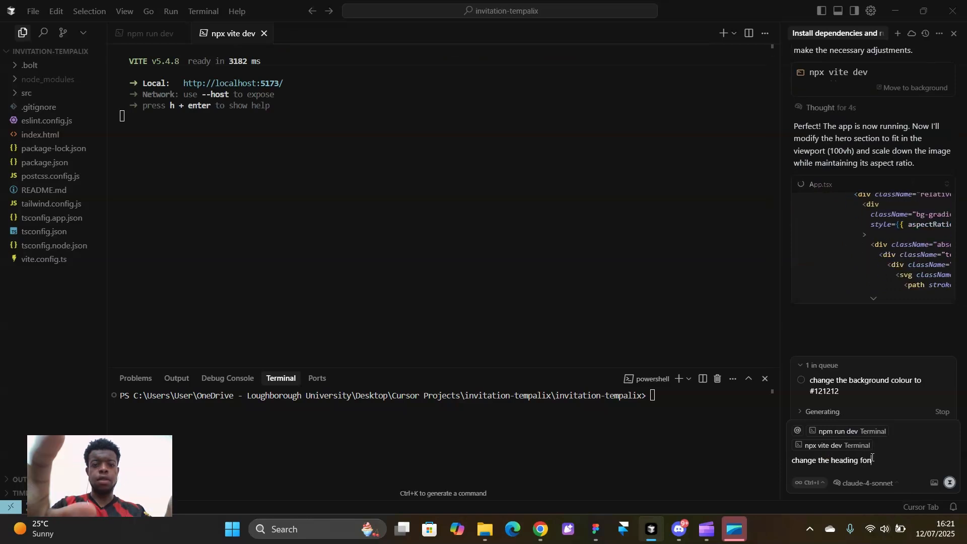
{"action": "type", "text": "t to pl"}
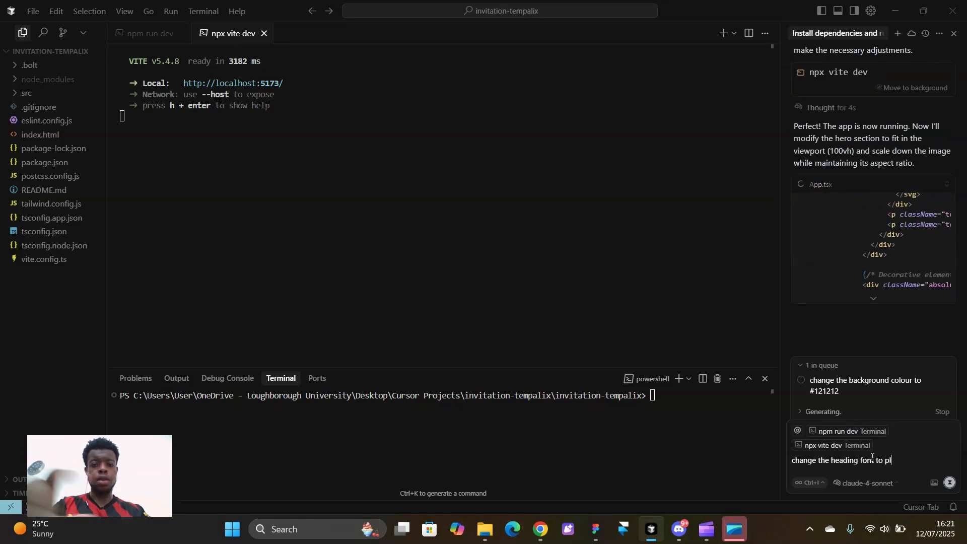
{"action": "type", "text": "us jakarta"}
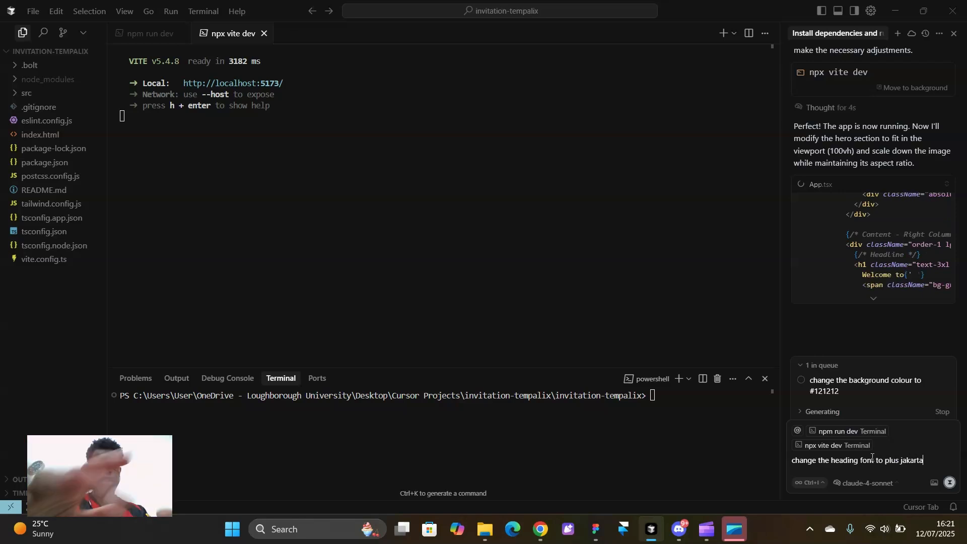
{"action": "type", "text": " sans"}
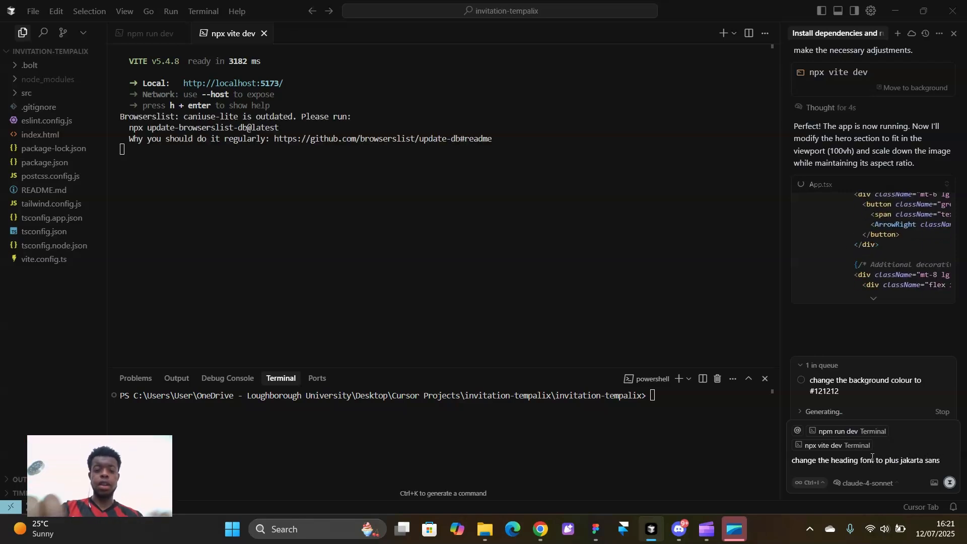
{"action": "type", "text": " and change "}
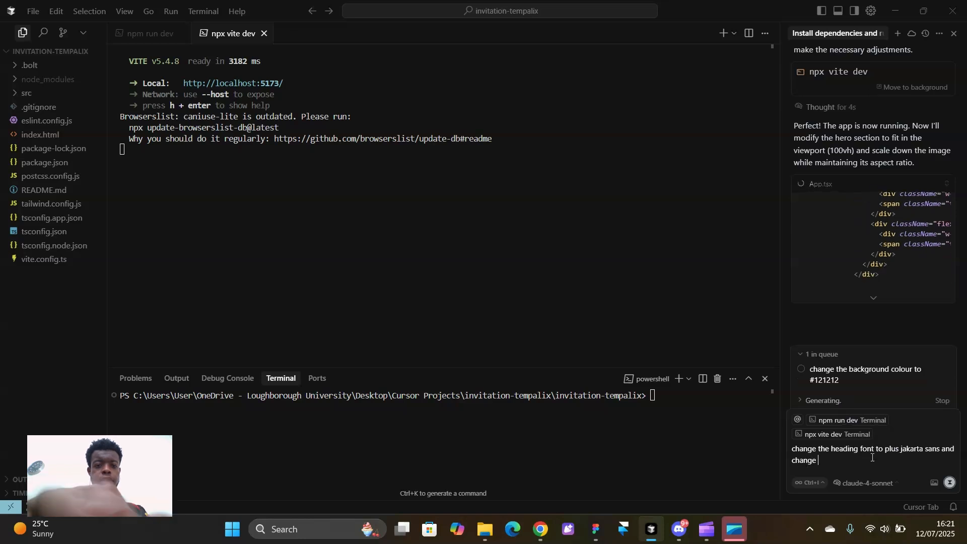
{"action": "type", "text": "bidy"}
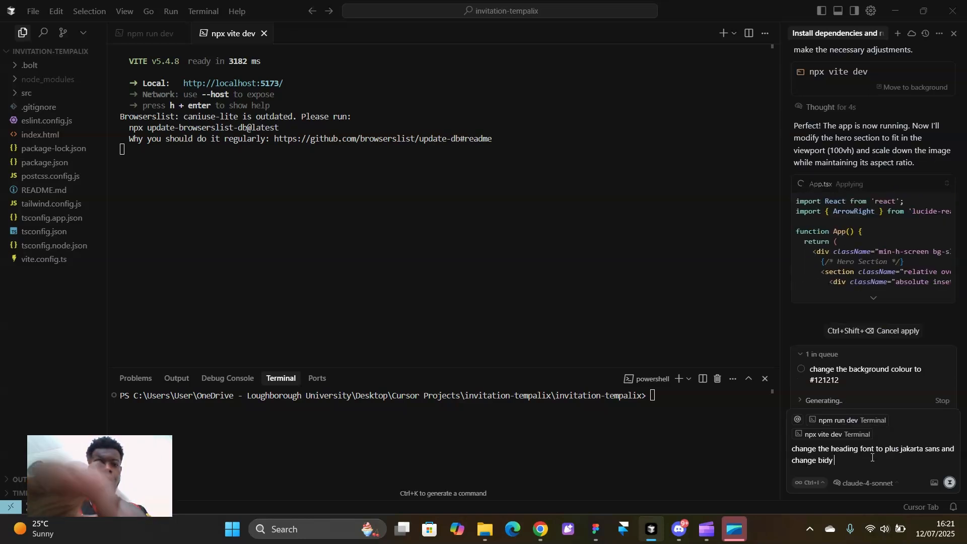
{"action": "type", "text": " te"}
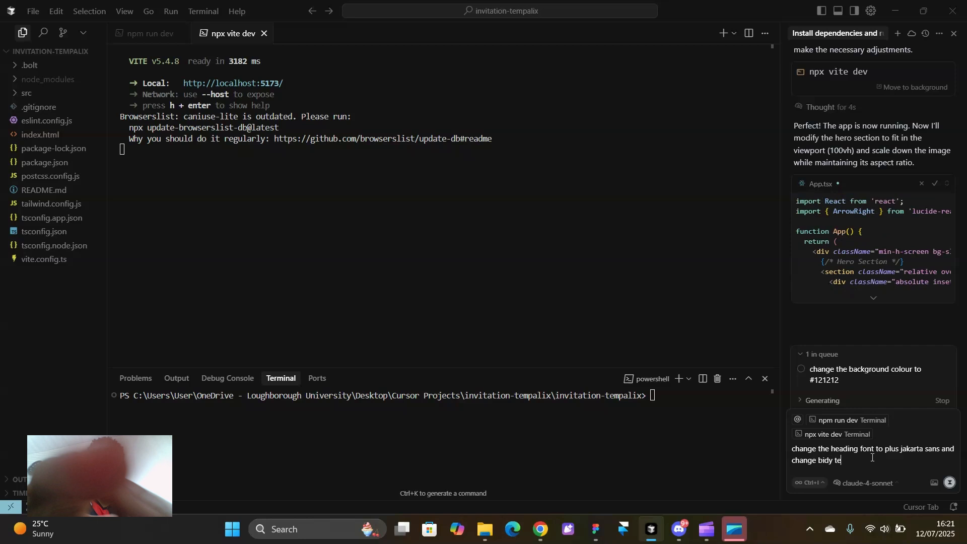
{"action": "type", "text": "xt and bu"}
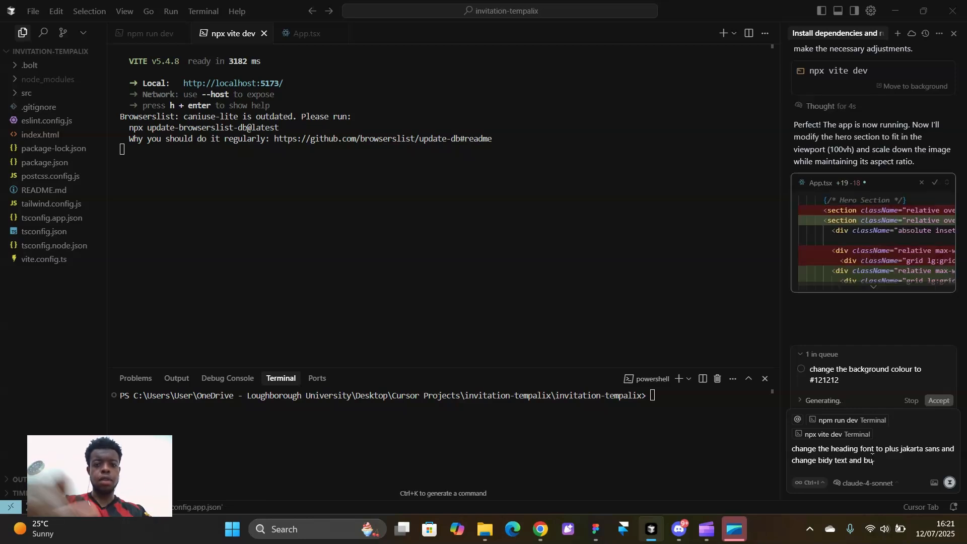
{"action": "type", "text": "tton fonts to"}
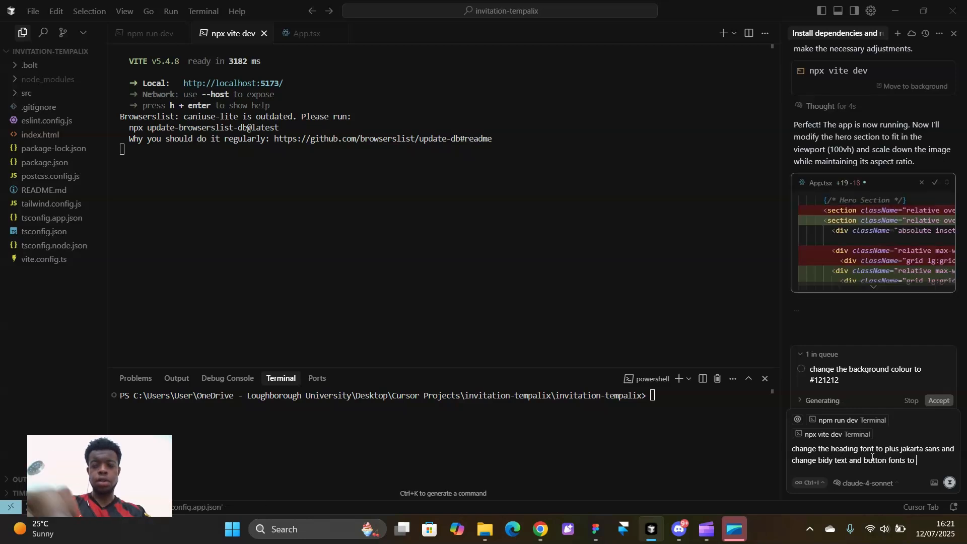
{"action": "type", "text": " inter"}
{"action": "key", "text": "Return"}
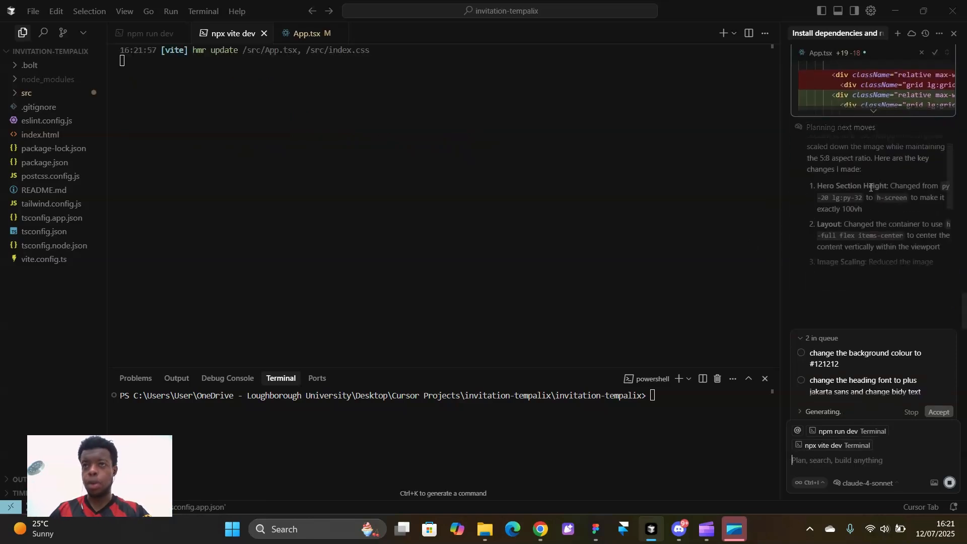
{"action": "mouse_move", "coordinate": [829, 362]}
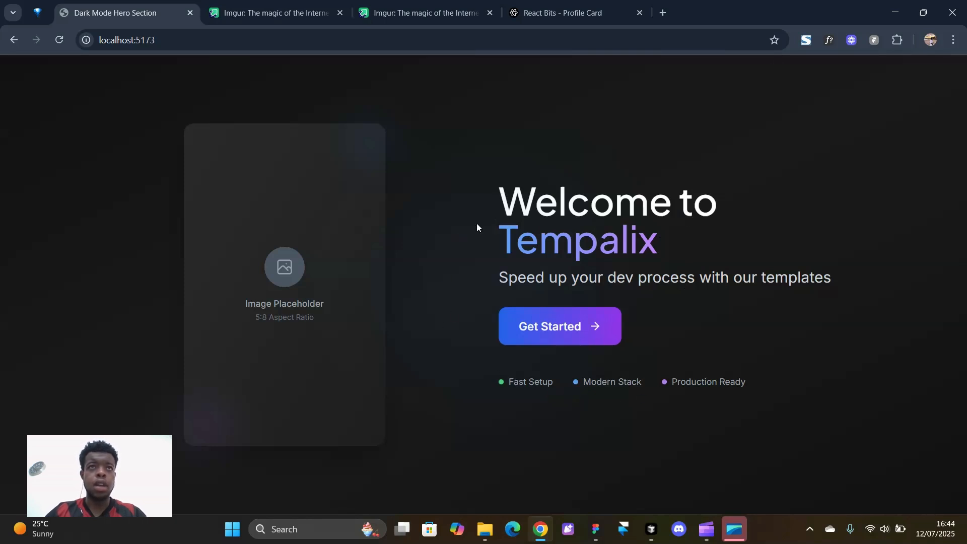
Select the second Imgur album page's web address in Chrome, then come back to Cursor
{"action": "left_click", "coordinate": [424, 11]}
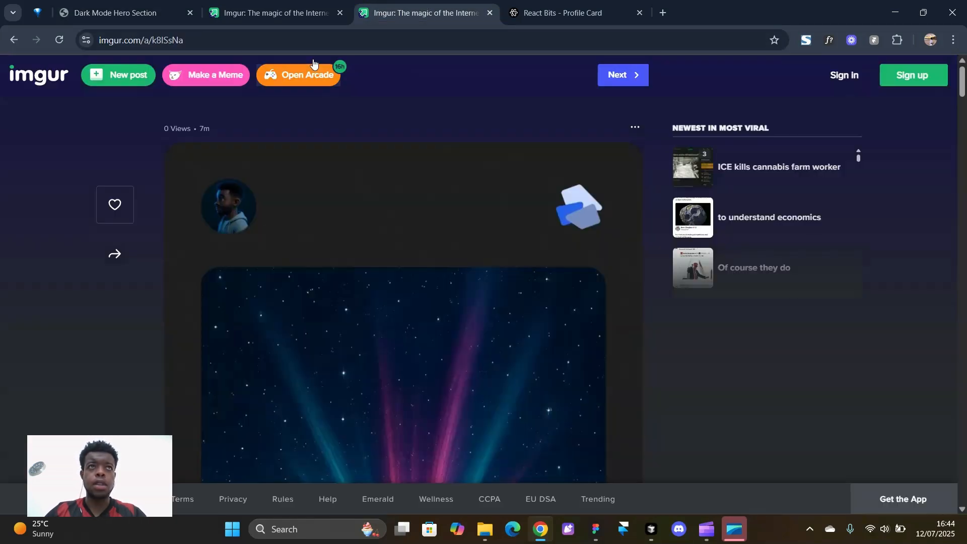
{"action": "left_click", "coordinate": [281, 47]}
{"action": "key", "text": "ctrl+c"}
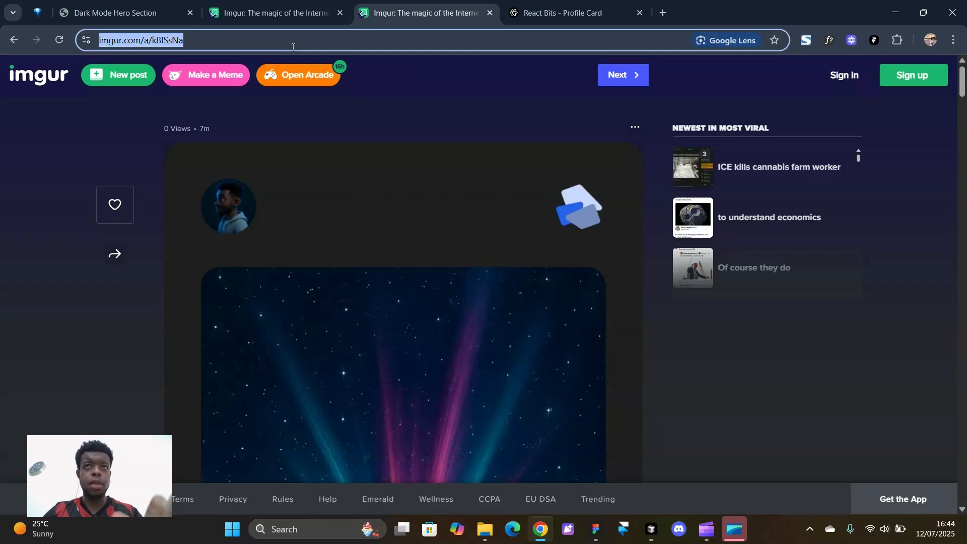
{"action": "left_click", "coordinate": [651, 531]}
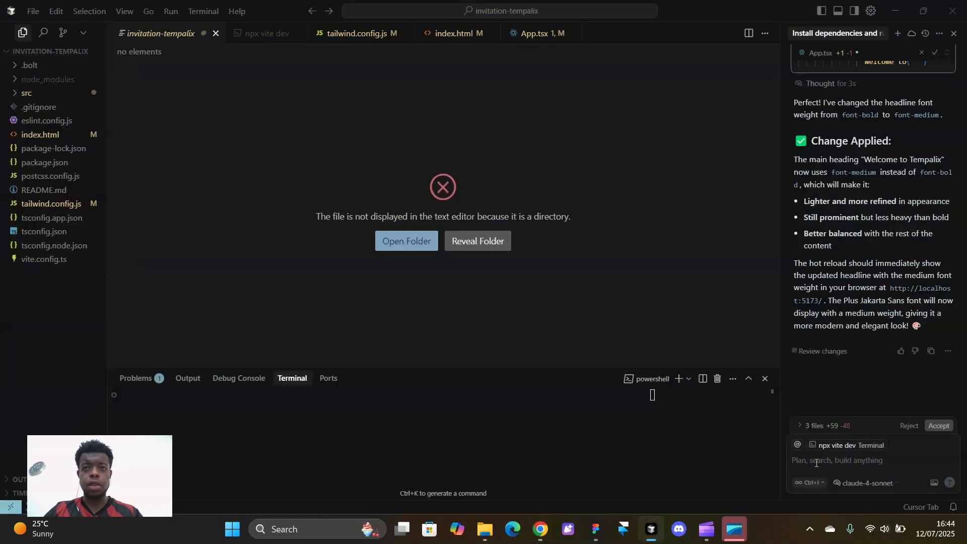
Ask the agent to replace the hero image placeholder with the new image
{"action": "type", "text": "cah"}
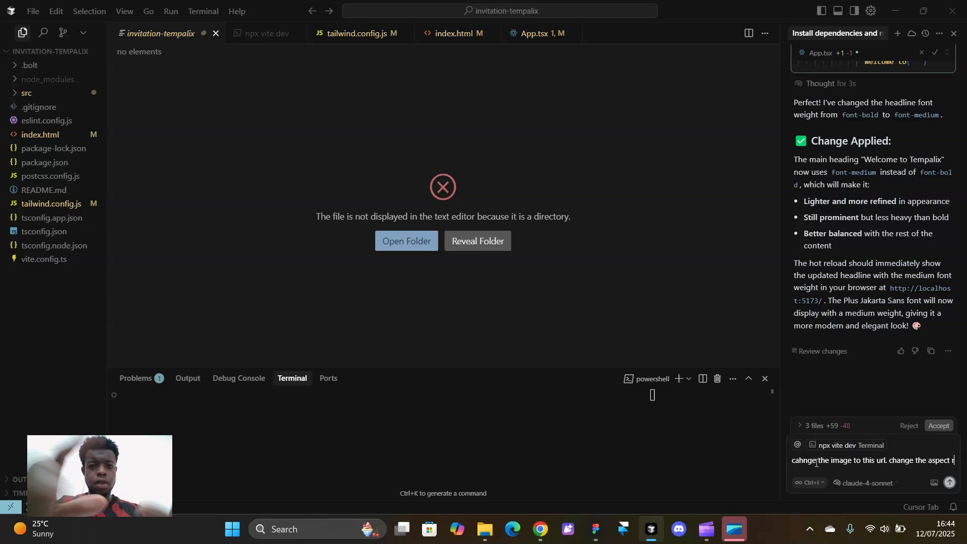
{"action": "type", "text": "ation of the image if needed so the whole of t"}
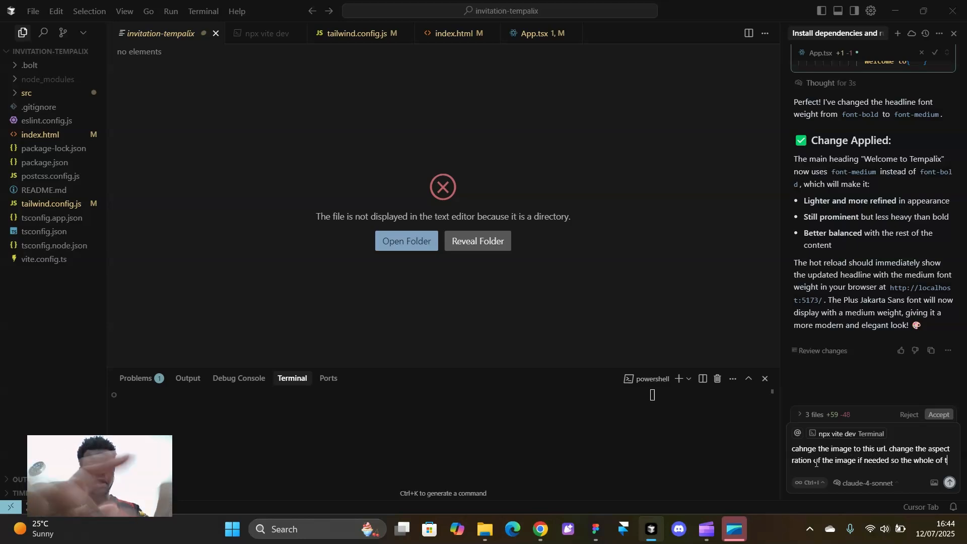
{"action": "type", "text": "he new image is visible"}
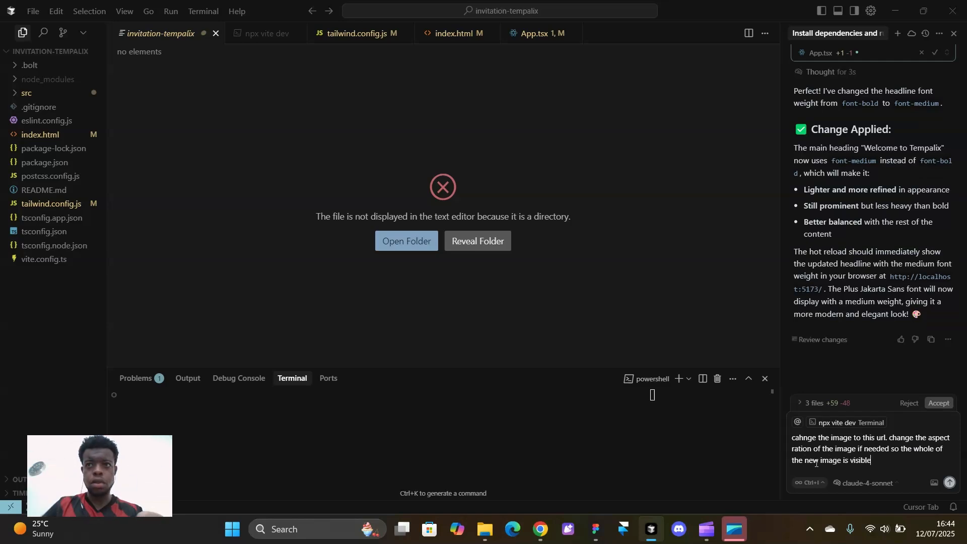
{"action": "left_click", "coordinate": [852, 438]}
{"action": "type", "text": "plac"}
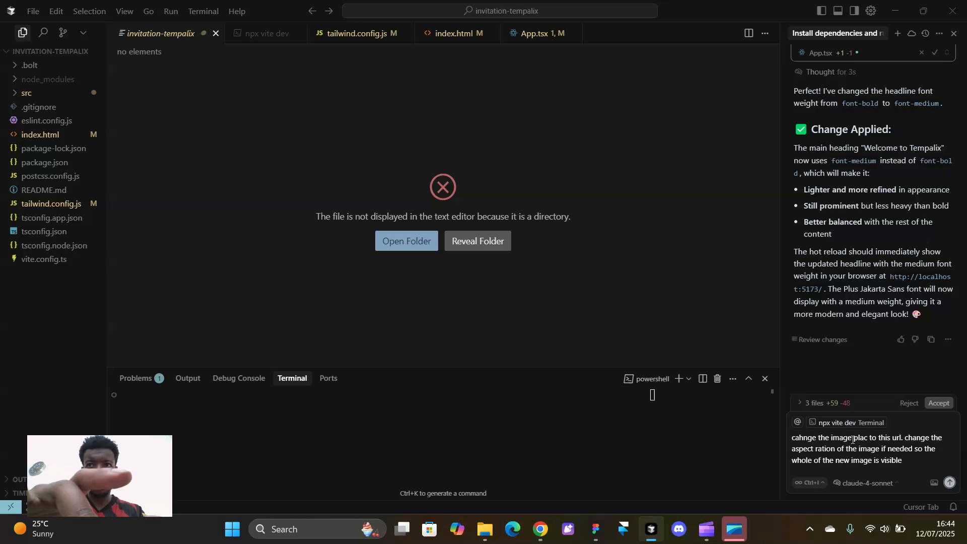
{"action": "type", "text": "eholder"}
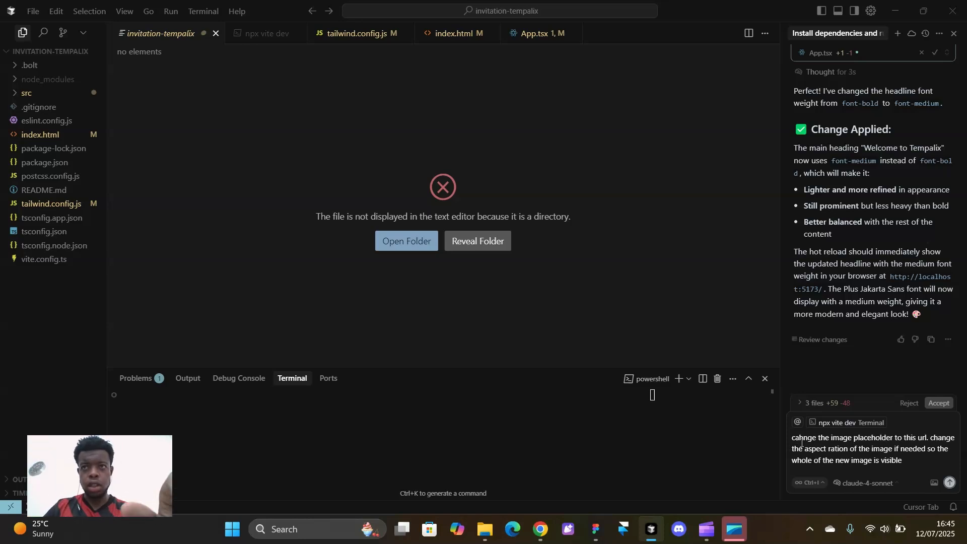
{"action": "key", "text": "Return"}
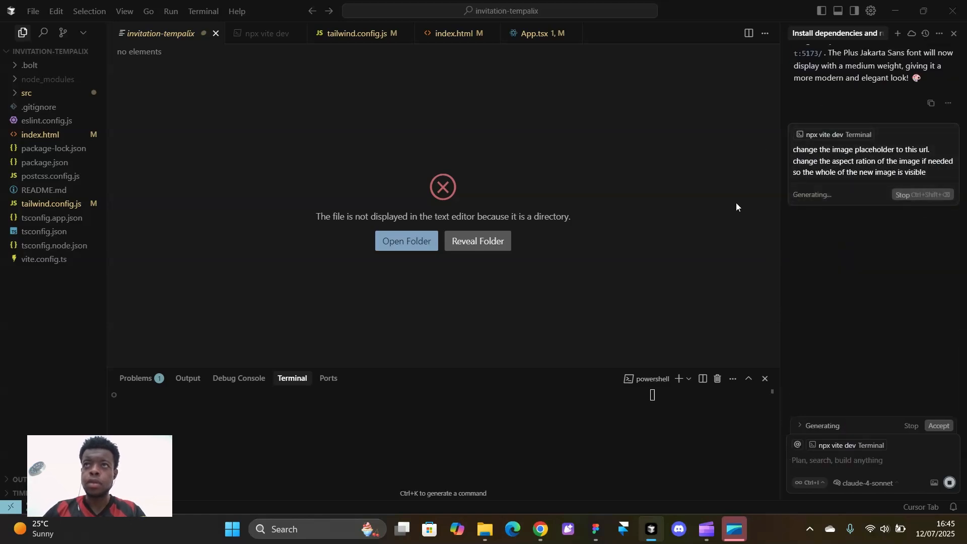
Give the agent the Imgur album link by pasting it into the edited message and chat
{"action": "left_click", "coordinate": [928, 173]}
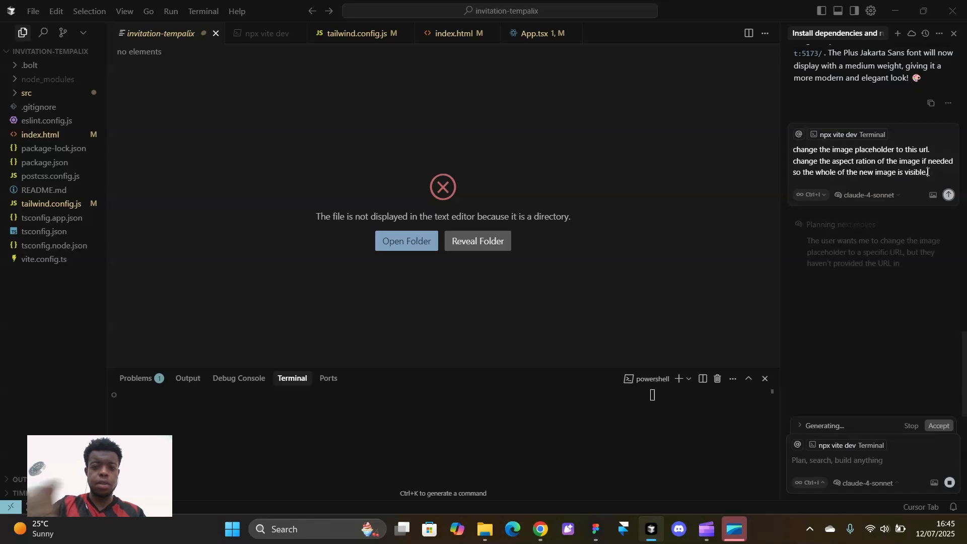
{"action": "key", "text": "ctrl+v"}
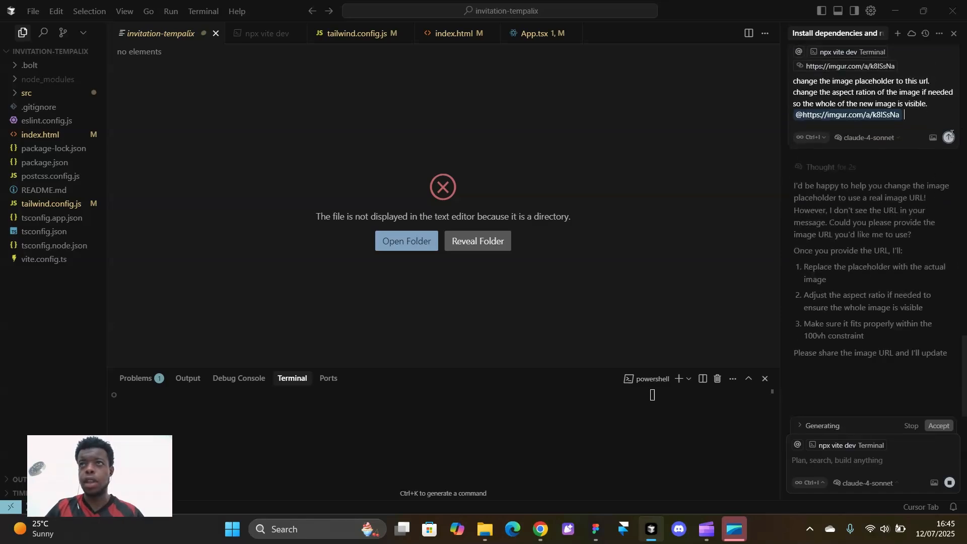
{"action": "left_click", "coordinate": [950, 137]}
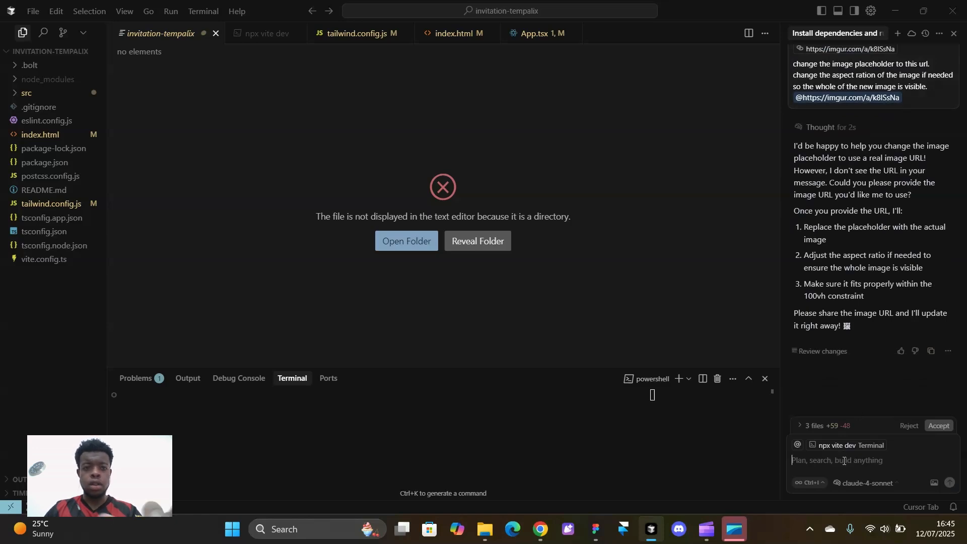
{"action": "key", "text": "Return"}
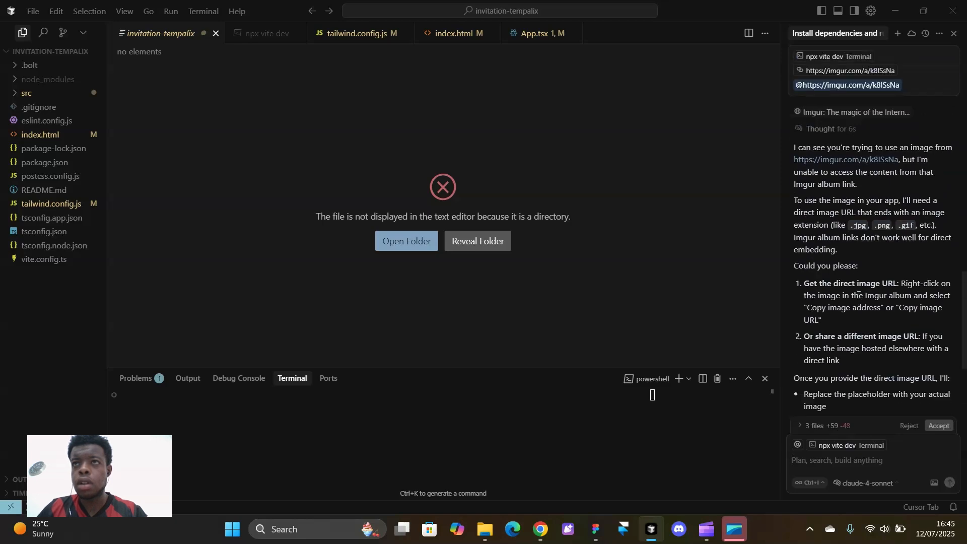
Copy the album image's direct address and load it in a new Chrome tab
{"action": "left_click", "coordinate": [541, 528]}
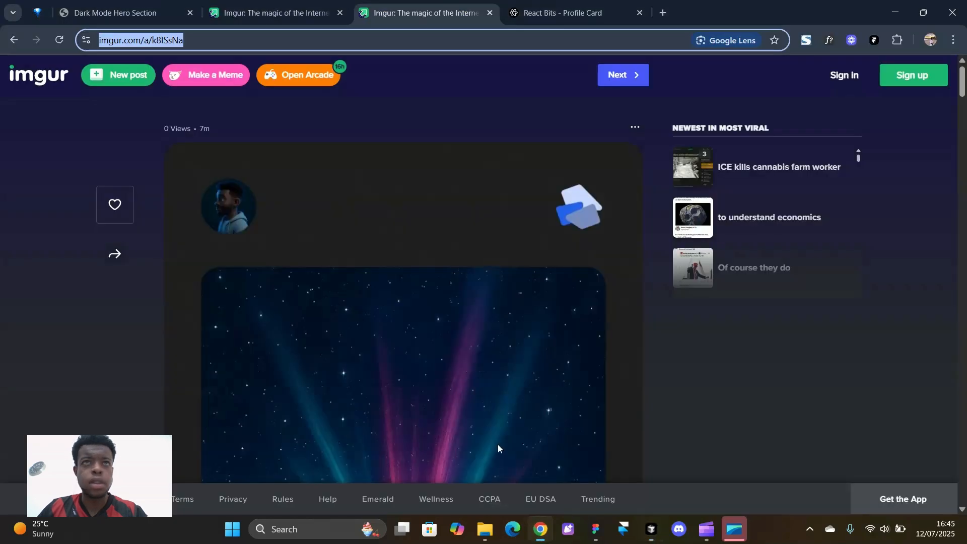
{"action": "scroll", "coordinate": [411, 297], "scroll_direction": "down", "scroll_amount": 2}
{"action": "right_click", "coordinate": [410, 298]}
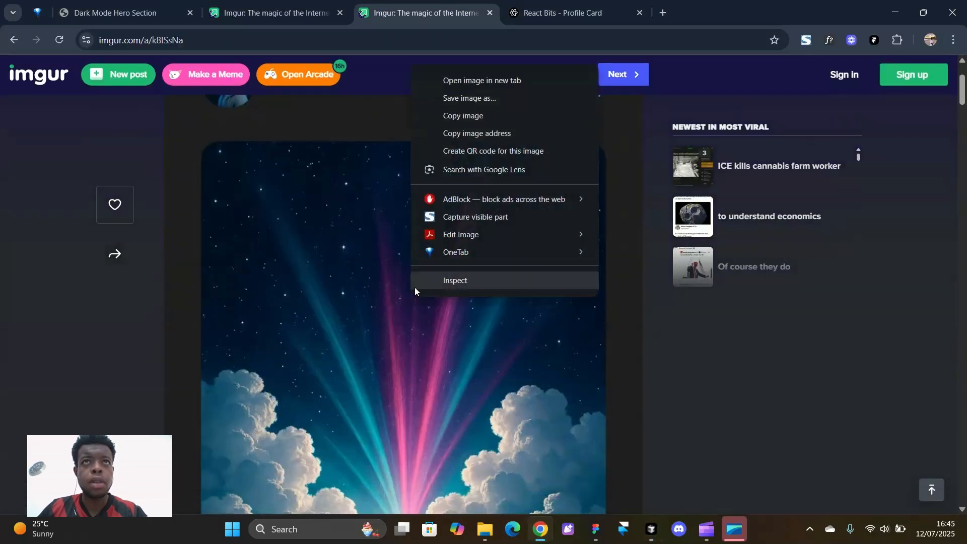
{"action": "left_click", "coordinate": [485, 134]}
{"action": "left_click", "coordinate": [662, 13]}
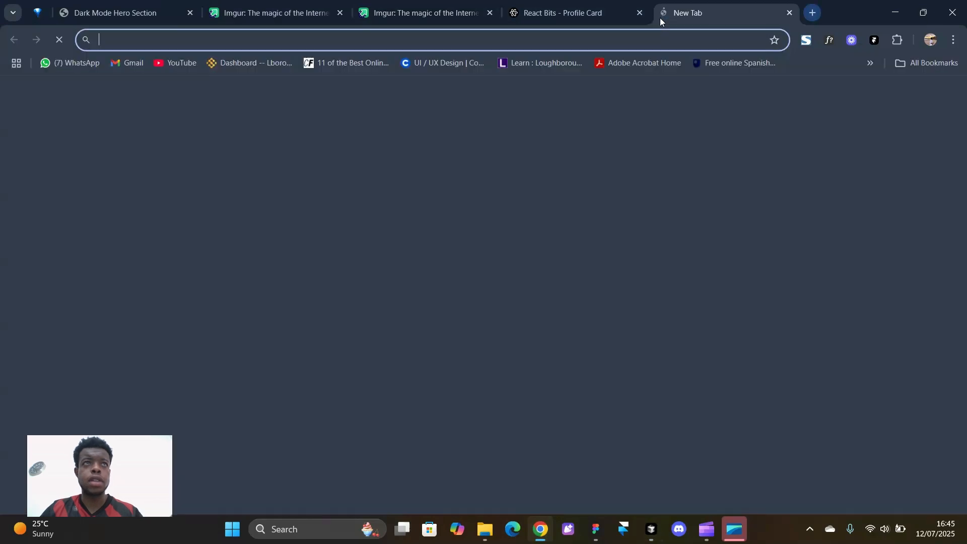
{"action": "key", "text": "ctrl+v"}
{"action": "key", "text": "Return"}
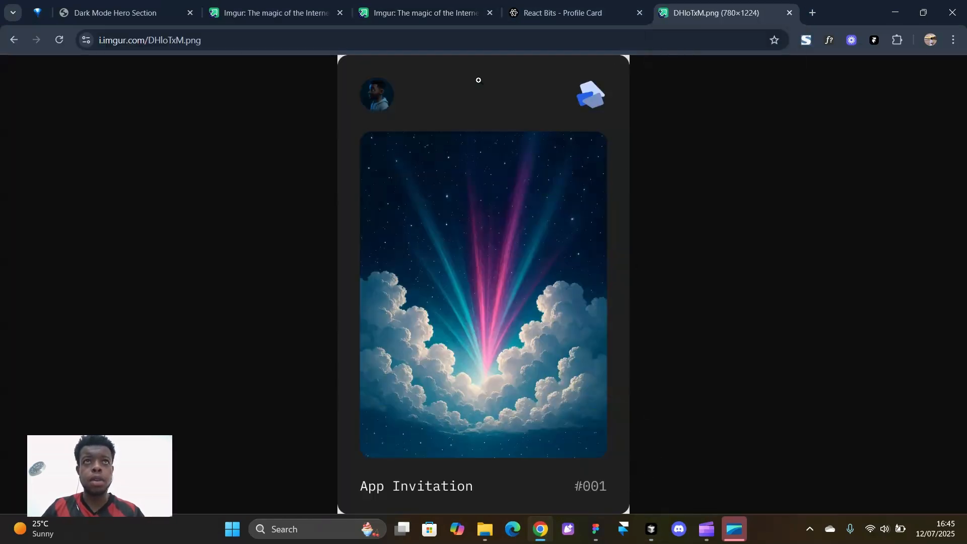
Send the direct image link to Cursor's agent
{"action": "left_click", "coordinate": [651, 529]}
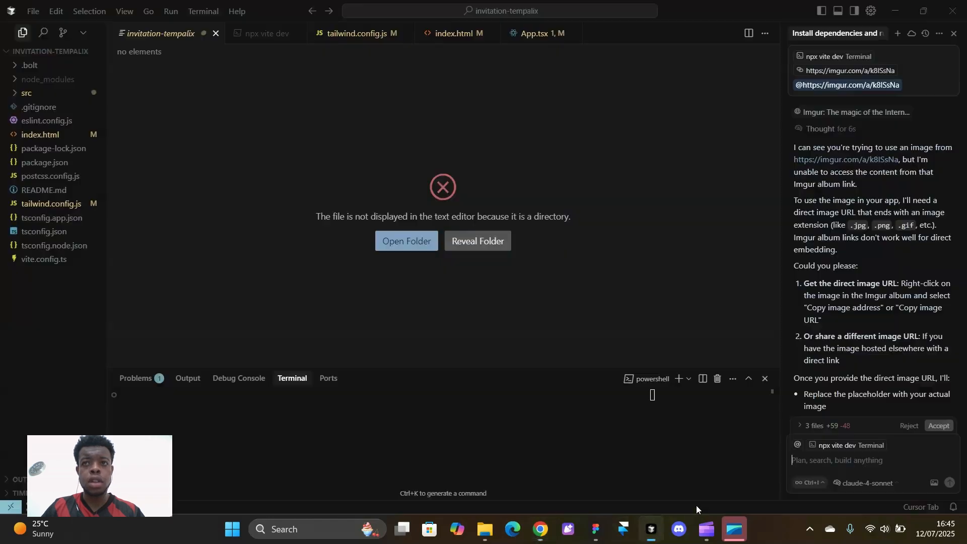
{"action": "left_click", "coordinate": [838, 457]}
{"action": "key", "text": "ctrl+v"}
{"action": "key", "text": "Return"}
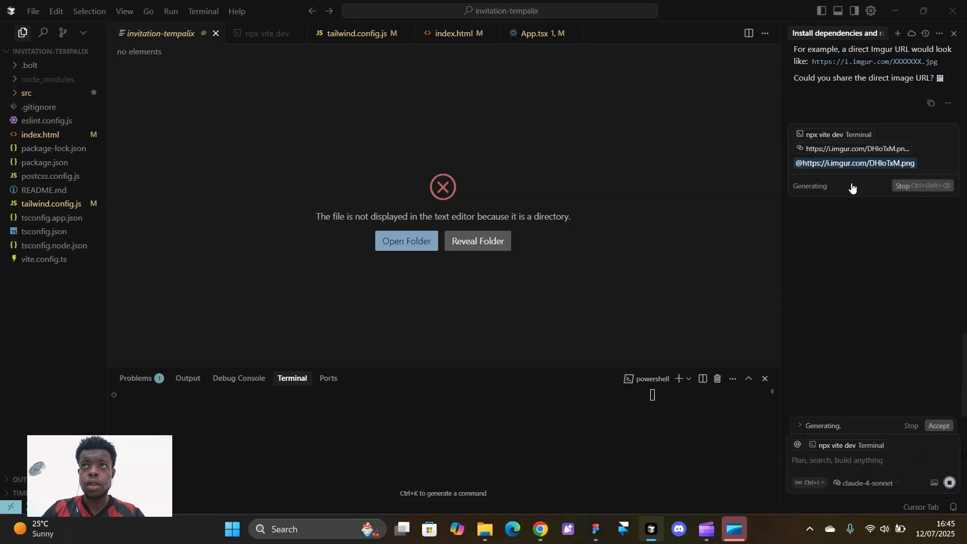
Copy the invitation card image's address again, view it full size, then return to the Imgur post
{"action": "left_click", "coordinate": [540, 529]}
{"action": "right_click", "coordinate": [510, 279]}
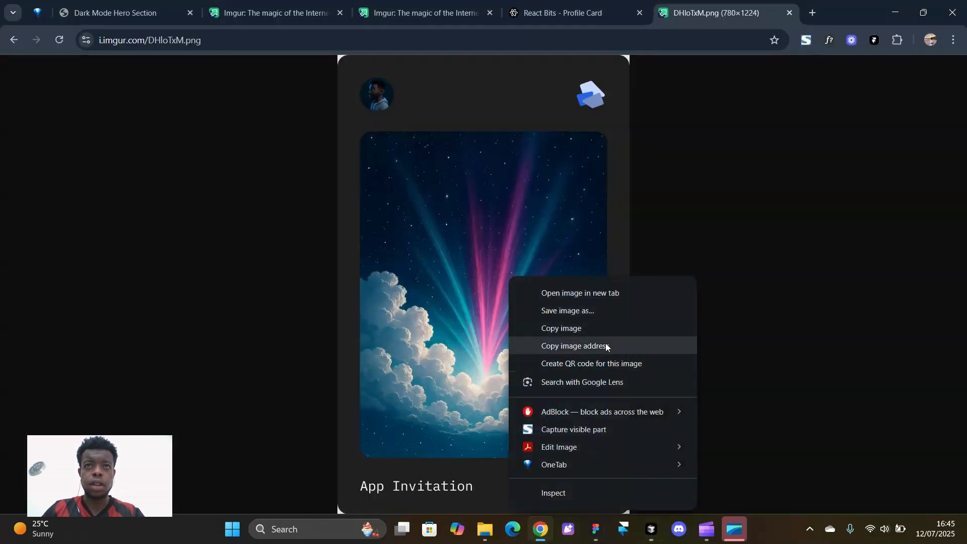
{"action": "left_click", "coordinate": [561, 328]}
{"action": "left_click", "coordinate": [536, 184]}
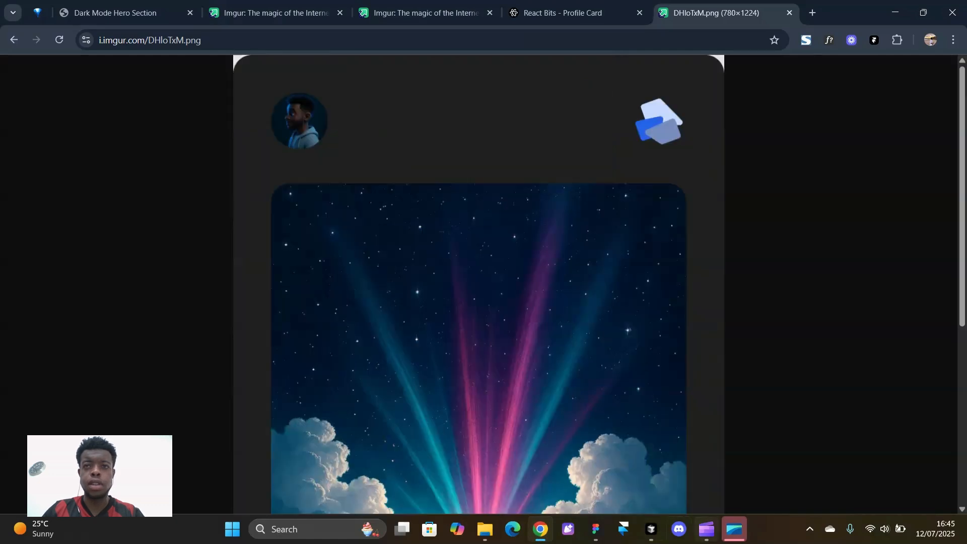
{"action": "left_click", "coordinate": [400, 8]}
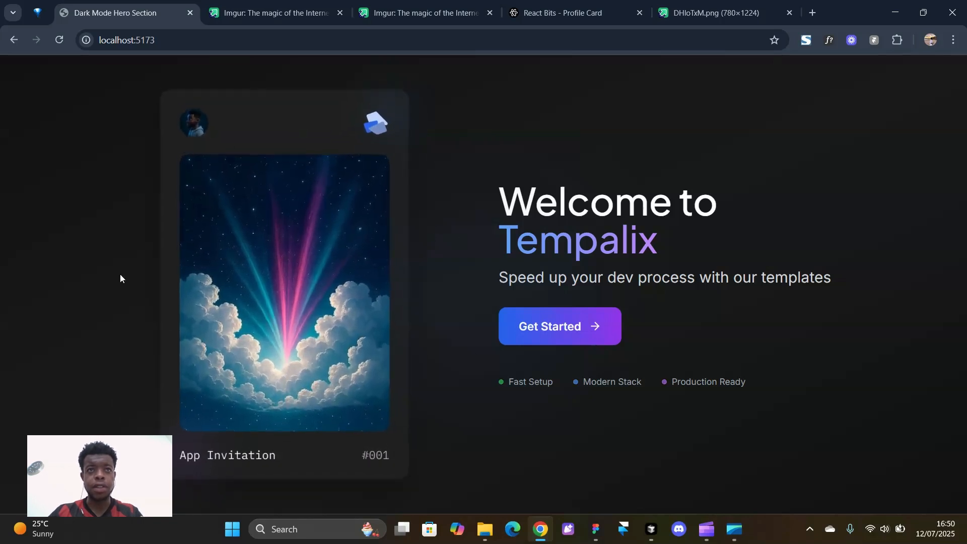
Scroll up through Cursor's agent chat to review its latest replies about the hero image
{"action": "left_click", "coordinate": [652, 529]}
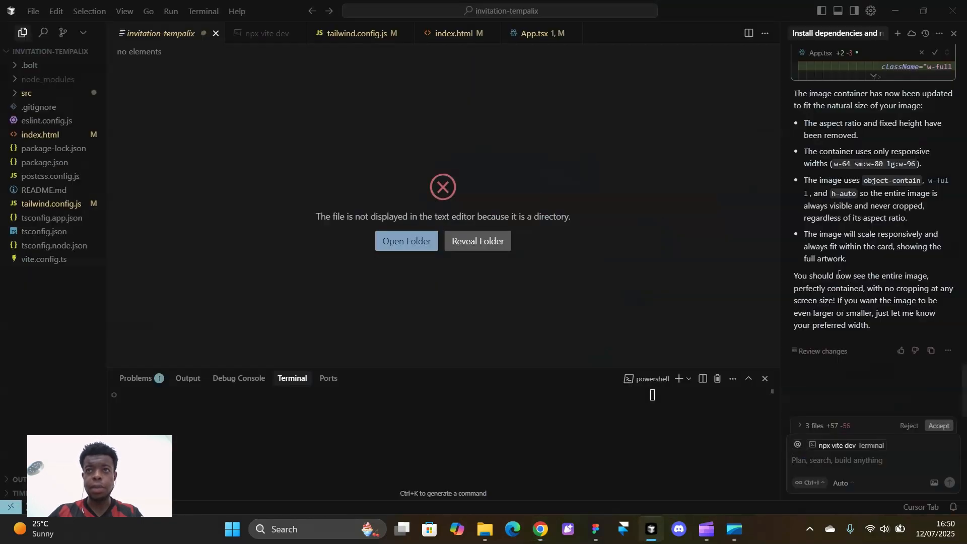
{"action": "scroll", "coordinate": [851, 181], "scroll_direction": "up", "scroll_amount": 5}
{"action": "scroll", "coordinate": [851, 184], "scroll_direction": "up", "scroll_amount": 7}
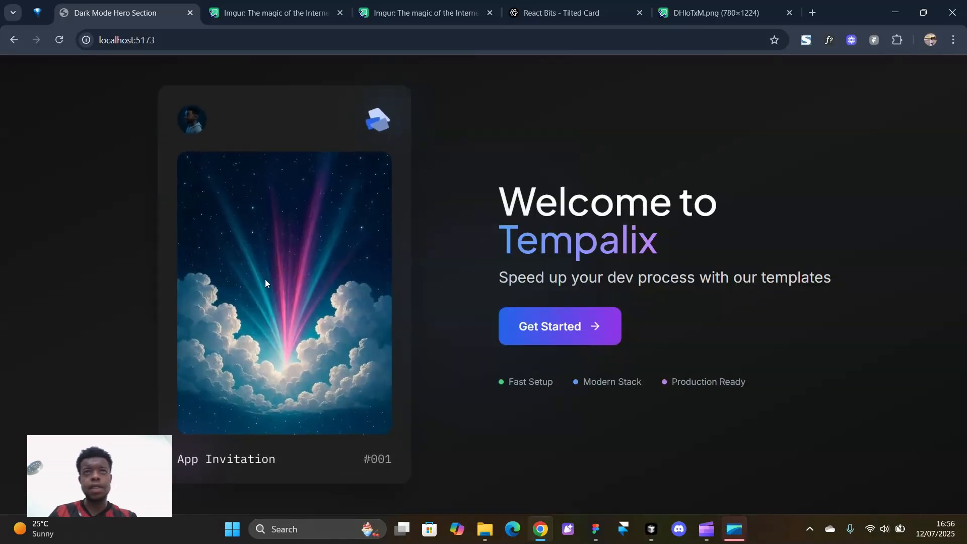
Try the Tilted Card demo on React Bits, then copy its TypeScript code from the Code view
{"action": "left_click", "coordinate": [536, 10]}
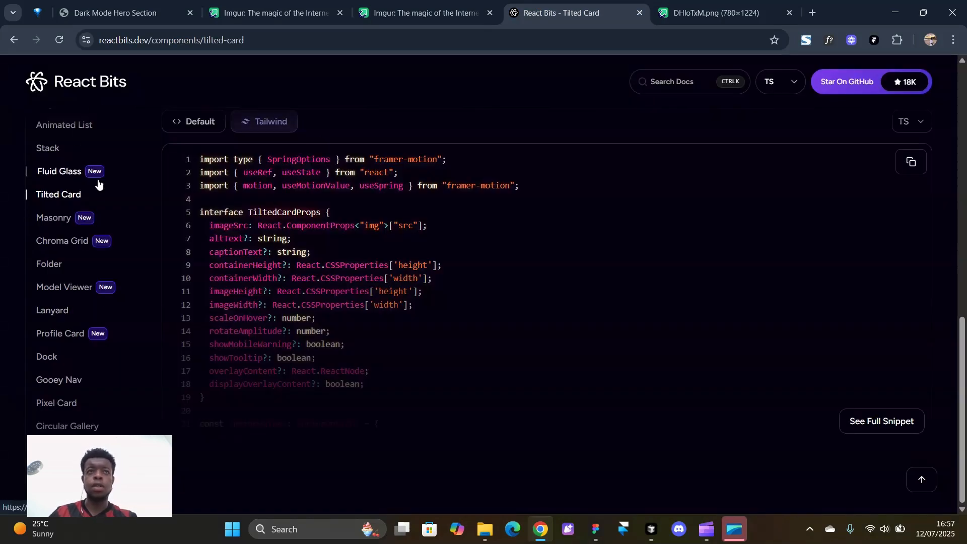
{"action": "scroll", "coordinate": [438, 194], "scroll_direction": "up", "scroll_amount": 10}
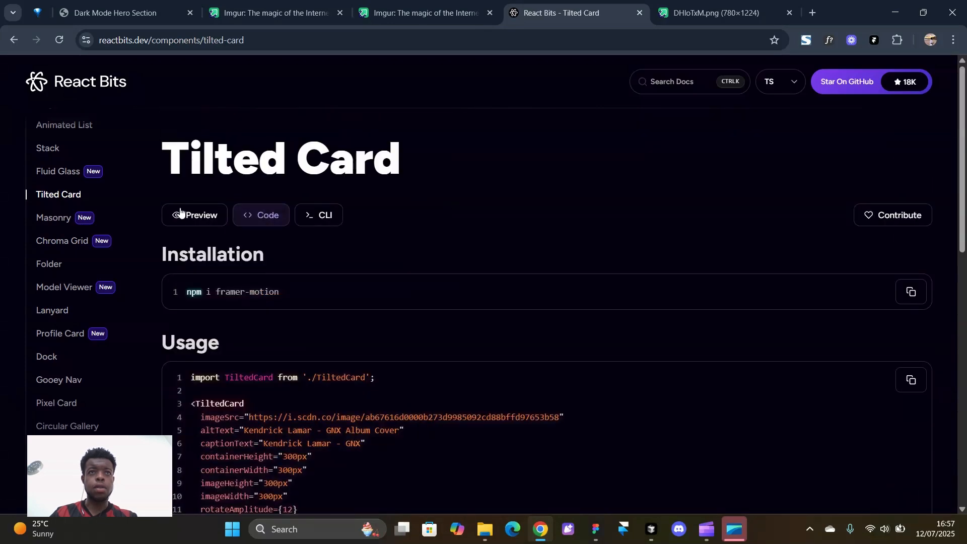
{"action": "left_click", "coordinate": [181, 213]}
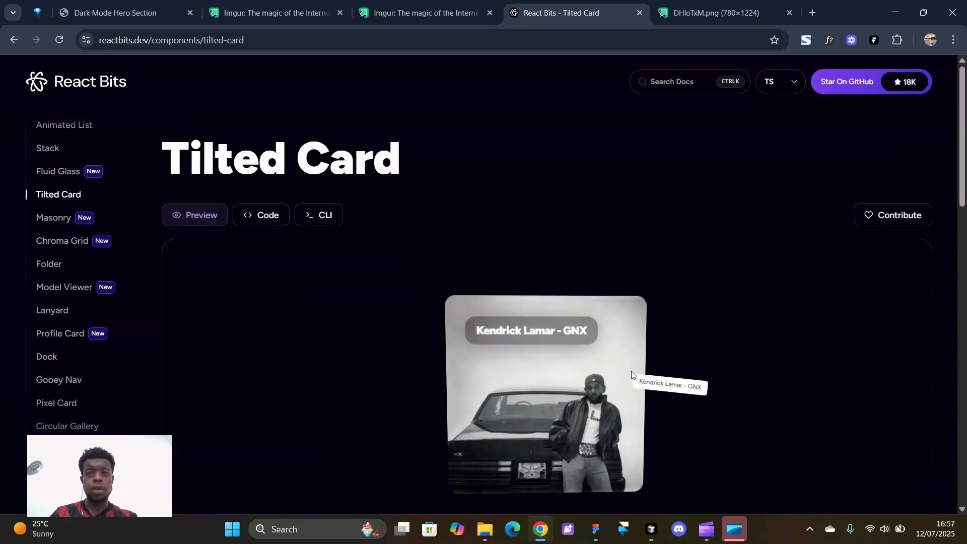
{"action": "left_click", "coordinate": [260, 216]}
{"action": "scroll", "coordinate": [518, 292], "scroll_direction": "down", "scroll_amount": 10}
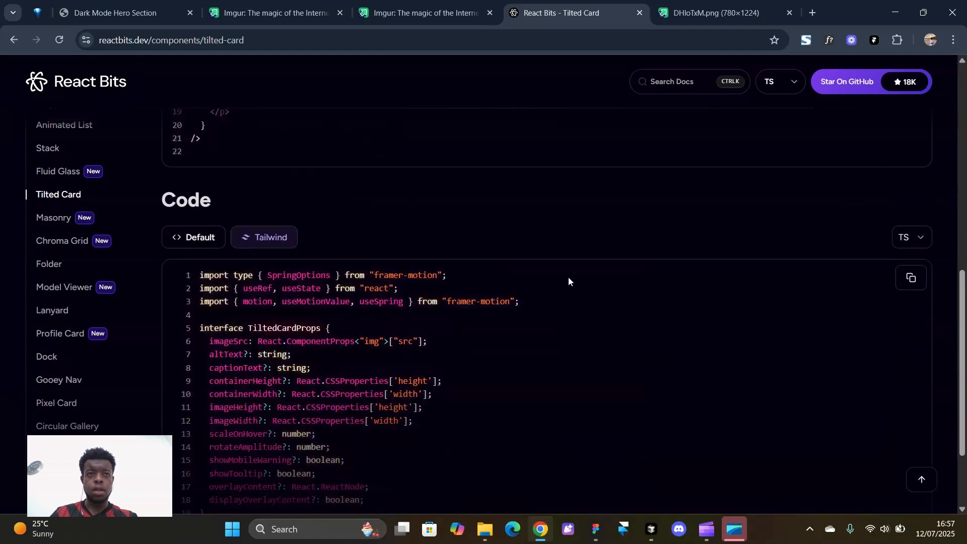
{"action": "scroll", "coordinate": [516, 285], "scroll_direction": "down", "scroll_amount": 1}
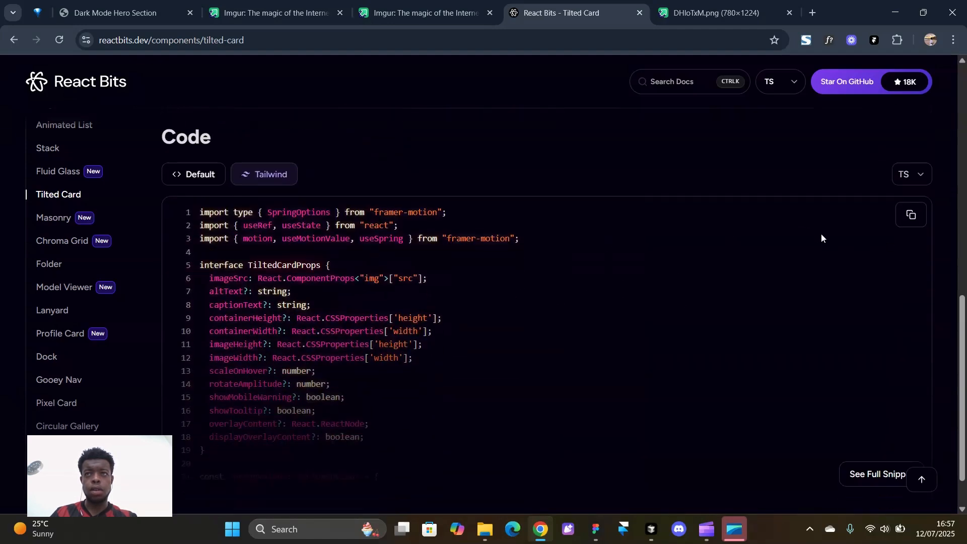
{"action": "left_click", "coordinate": [910, 217]}
Write a chat prompt asking to implement this tilted card component for the image, with the code pasted
{"action": "left_click", "coordinate": [649, 530]}
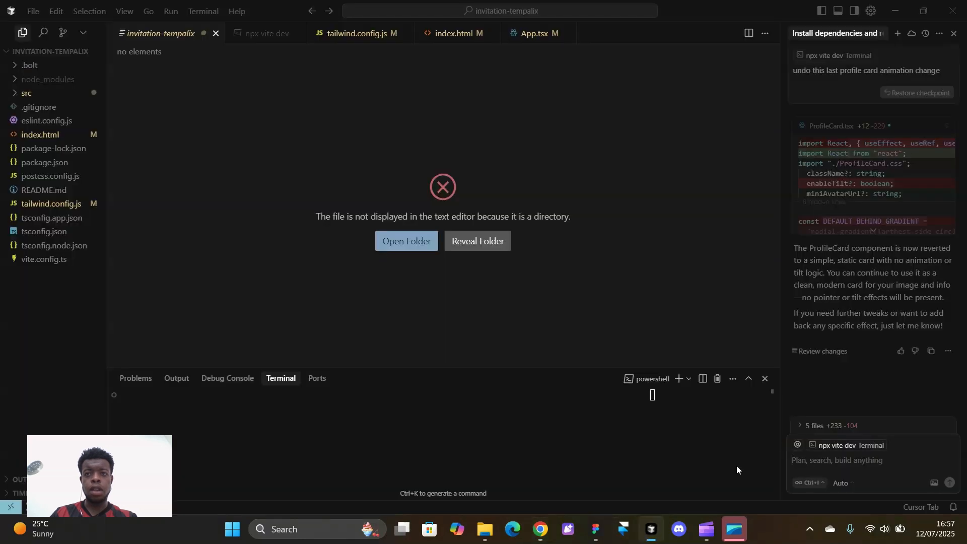
{"action": "type", "text": "can"}
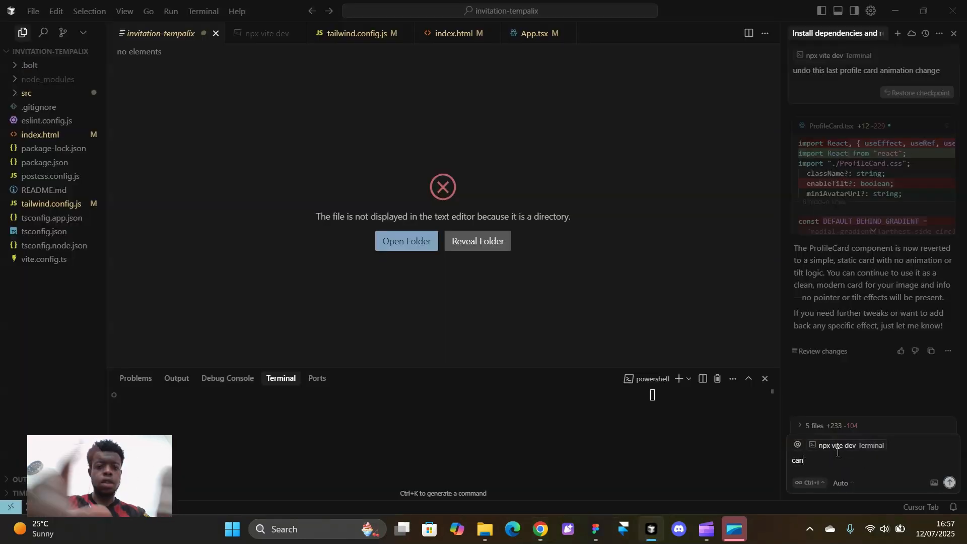
{"action": "type", "text": " you impleme"}
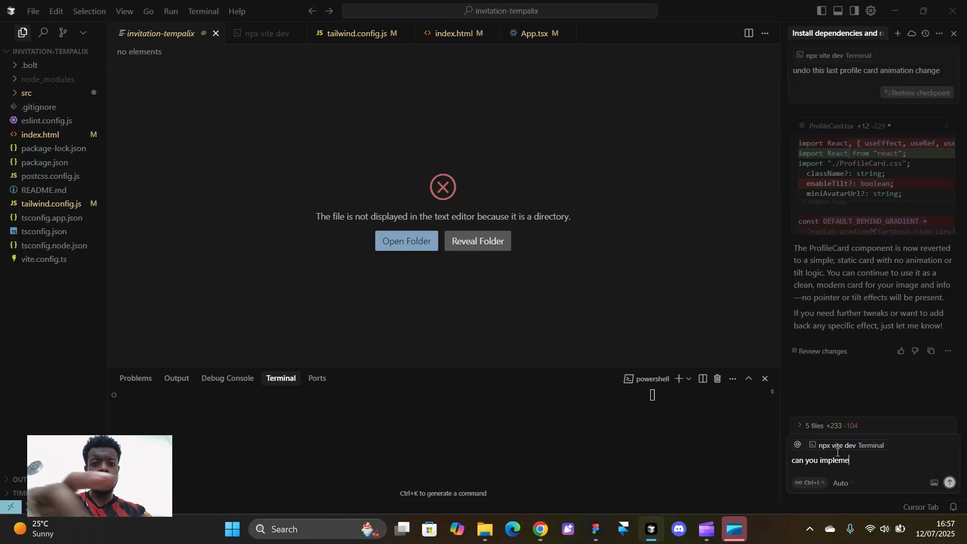
{"action": "type", "text": "nt this ti"}
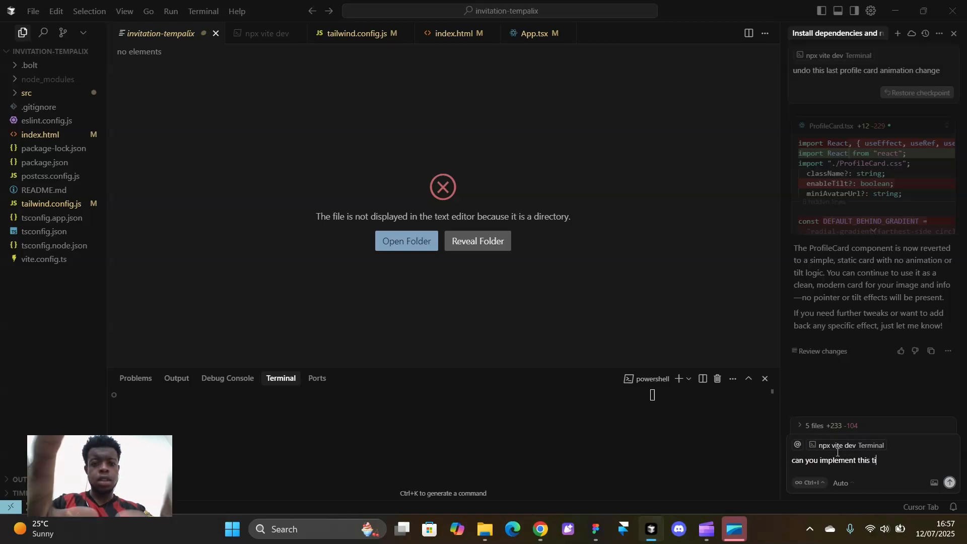
{"action": "type", "text": "tled card com"}
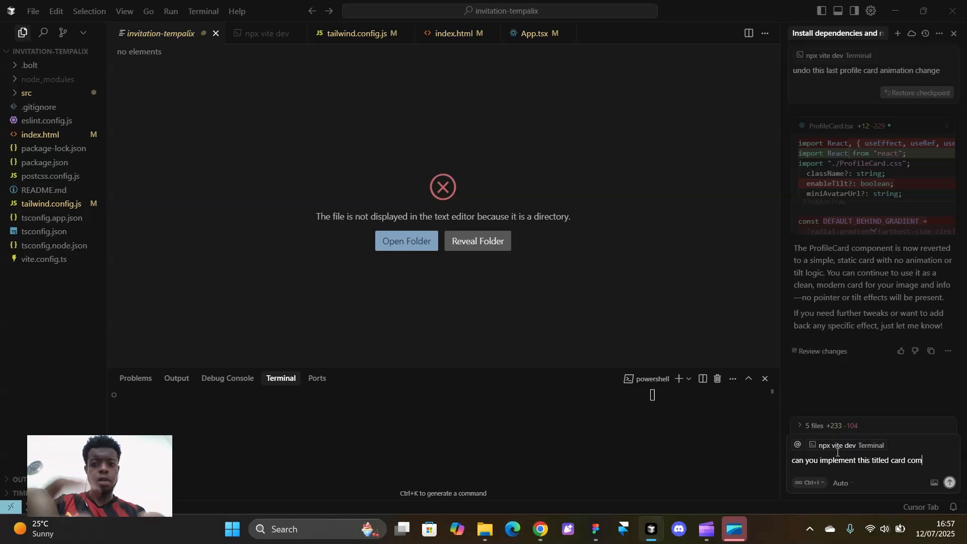
{"action": "type", "text": "ponent for "}
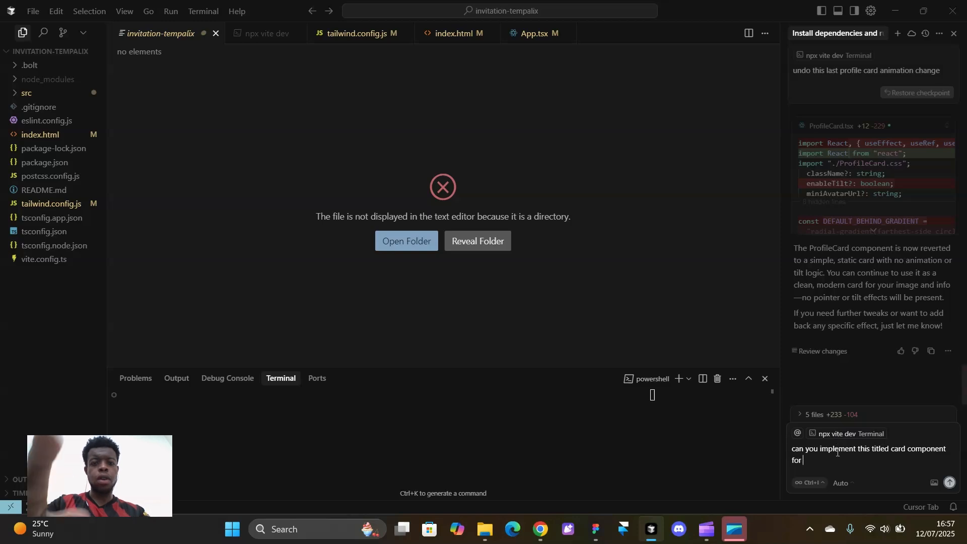
{"action": "type", "text": "our image:"}
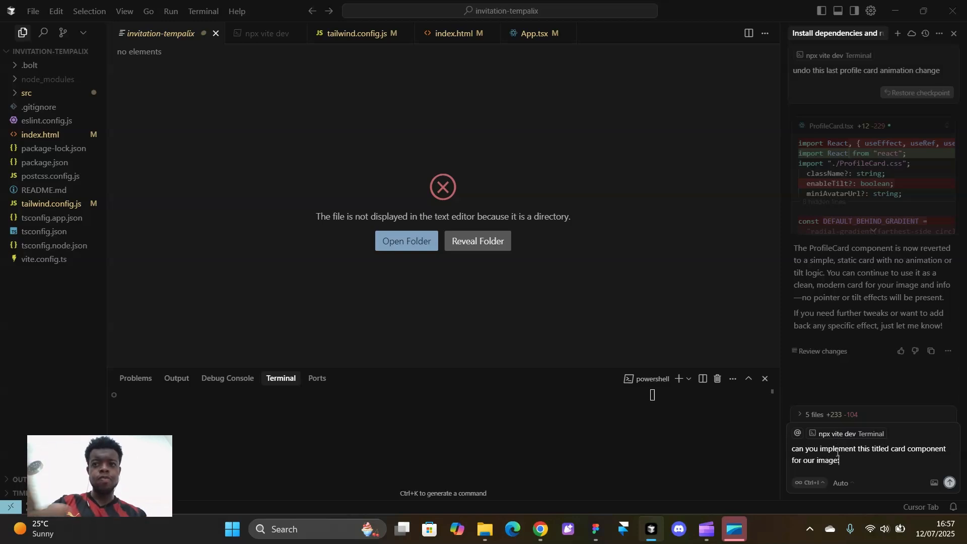
{"action": "key", "text": "shift+Return"}
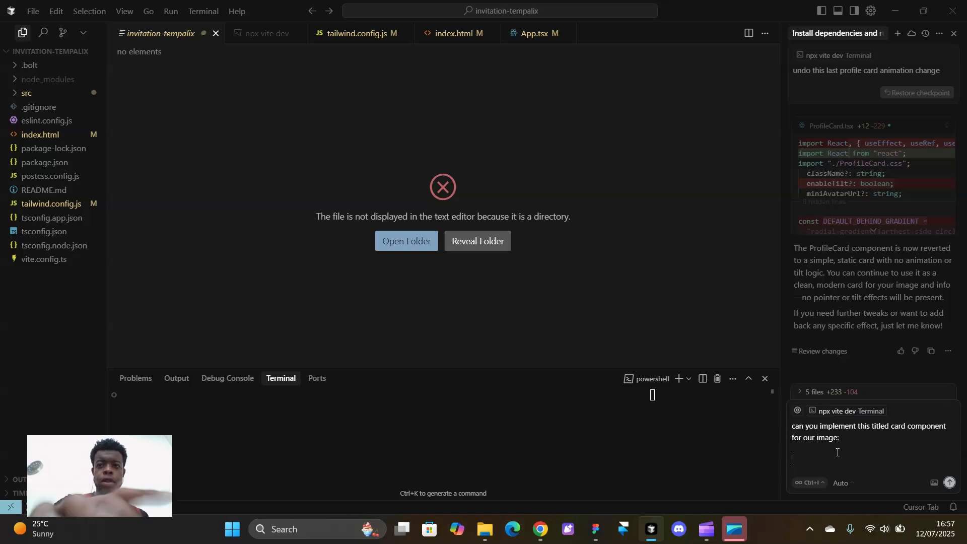
{"action": "key", "text": "ctrl+v"}
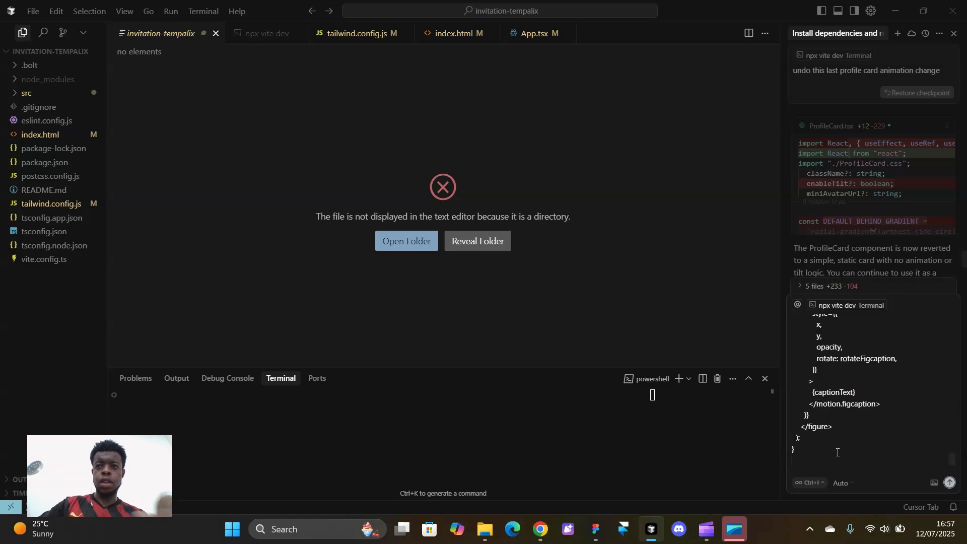
Switch the chat model from Auto to claude-4-sonnet and send the request
{"action": "left_click", "coordinate": [845, 483]}
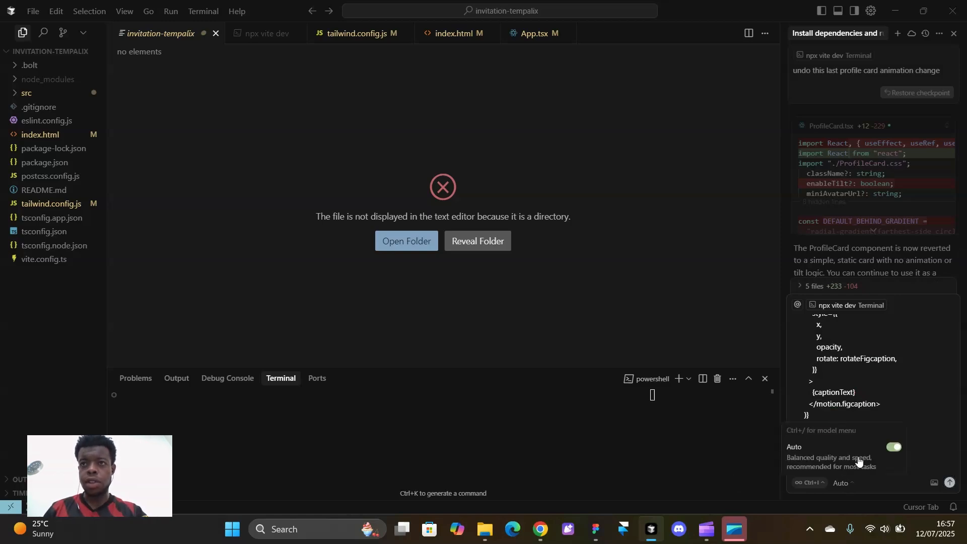
{"action": "left_click", "coordinate": [893, 449]}
{"action": "left_click", "coordinate": [839, 402]}
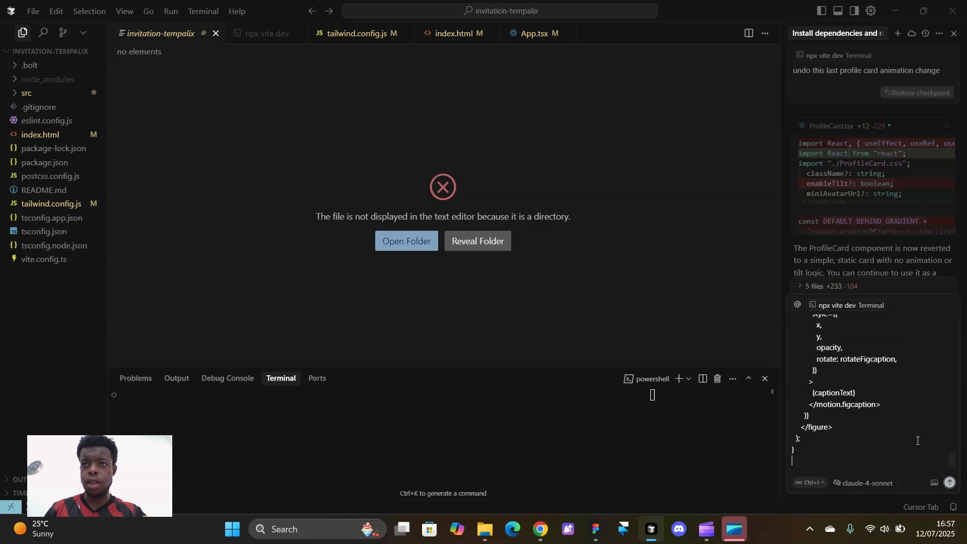
{"action": "key", "text": "Return"}
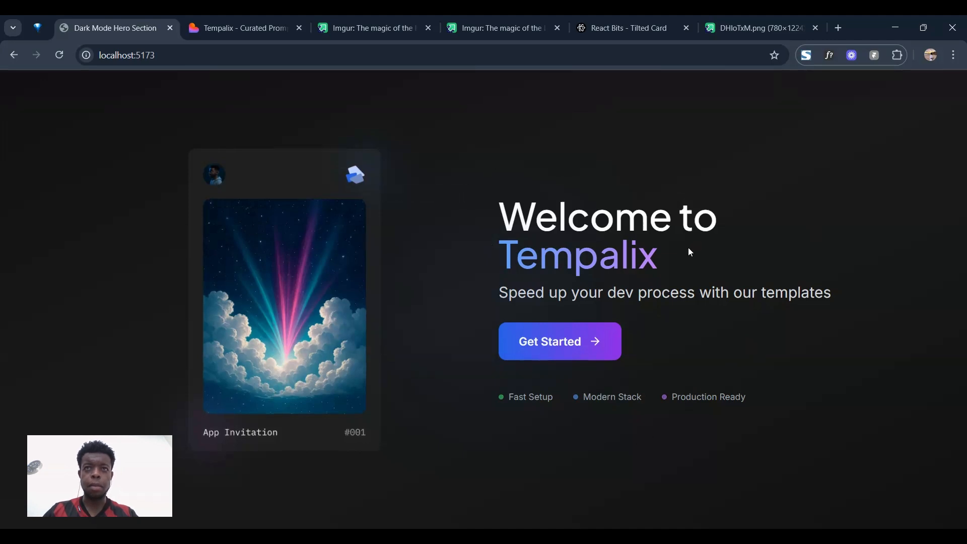
Scroll through the live tempalix.com landing page and its template cards
{"action": "left_click", "coordinate": [232, 25]}
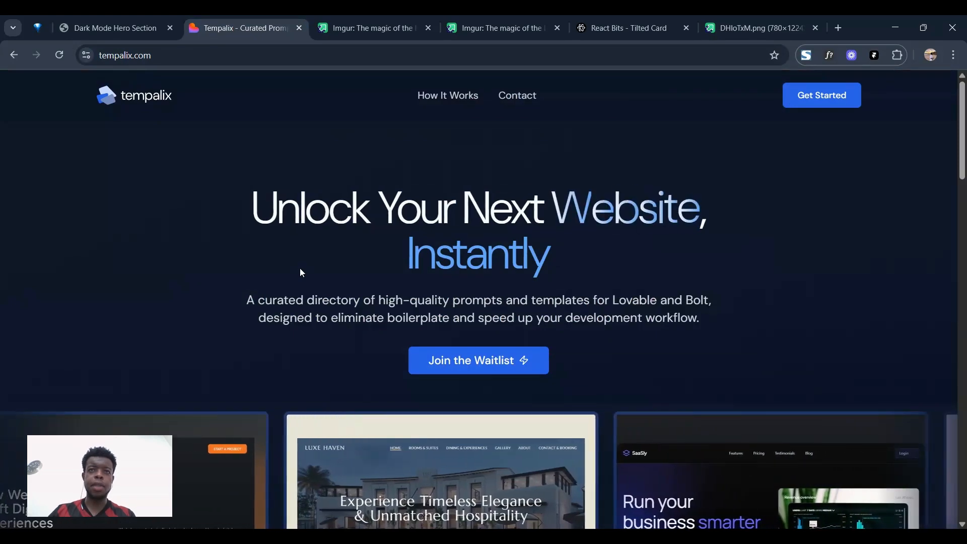
{"action": "scroll", "coordinate": [266, 214], "scroll_direction": "down", "scroll_amount": 1}
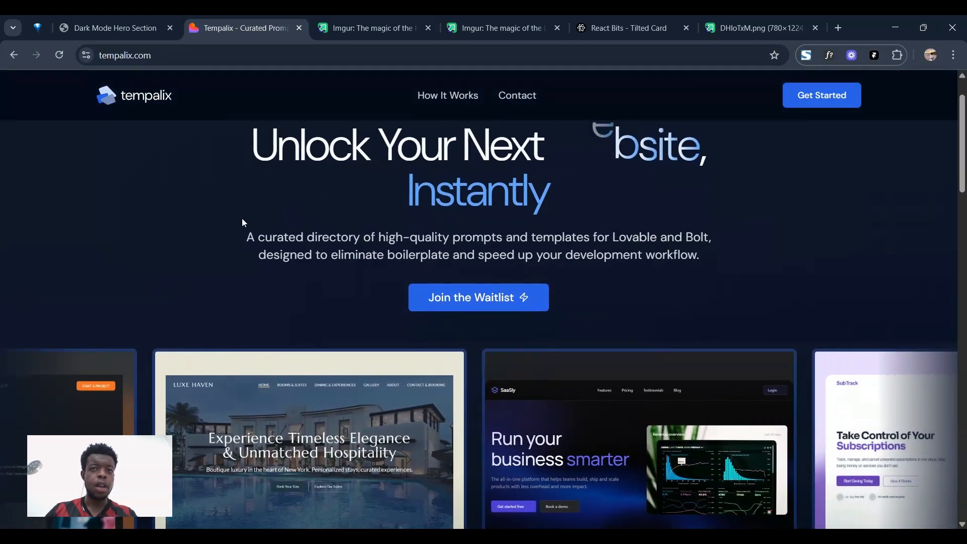
{"action": "scroll", "coordinate": [227, 219], "scroll_direction": "down", "scroll_amount": 1}
{"action": "scroll", "coordinate": [579, 267], "scroll_direction": "down", "scroll_amount": 2}
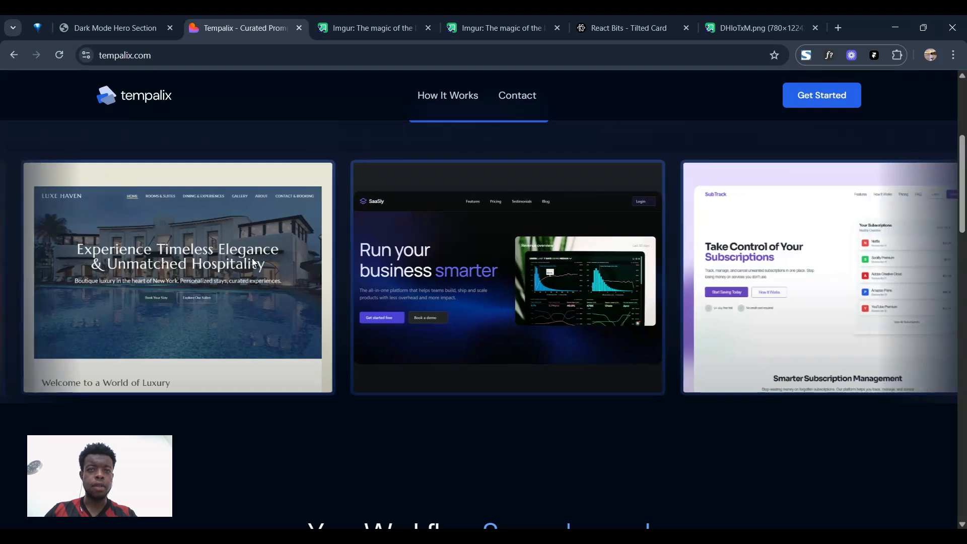
{"action": "scroll", "coordinate": [434, 290], "scroll_direction": "down", "scroll_amount": 2}
{"action": "scroll", "coordinate": [339, 295], "scroll_direction": "up", "scroll_amount": 6}
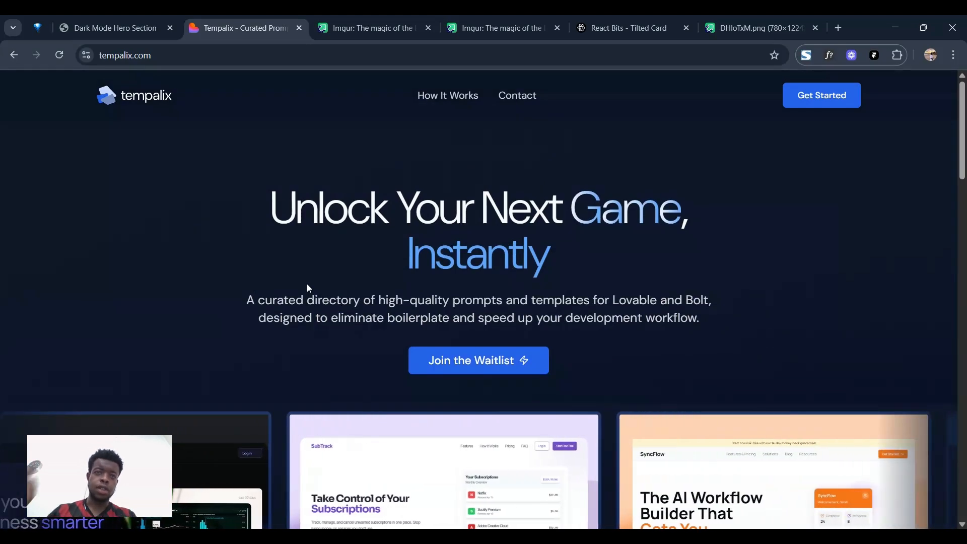
{"action": "scroll", "coordinate": [317, 281], "scroll_direction": "down", "scroll_amount": 1}
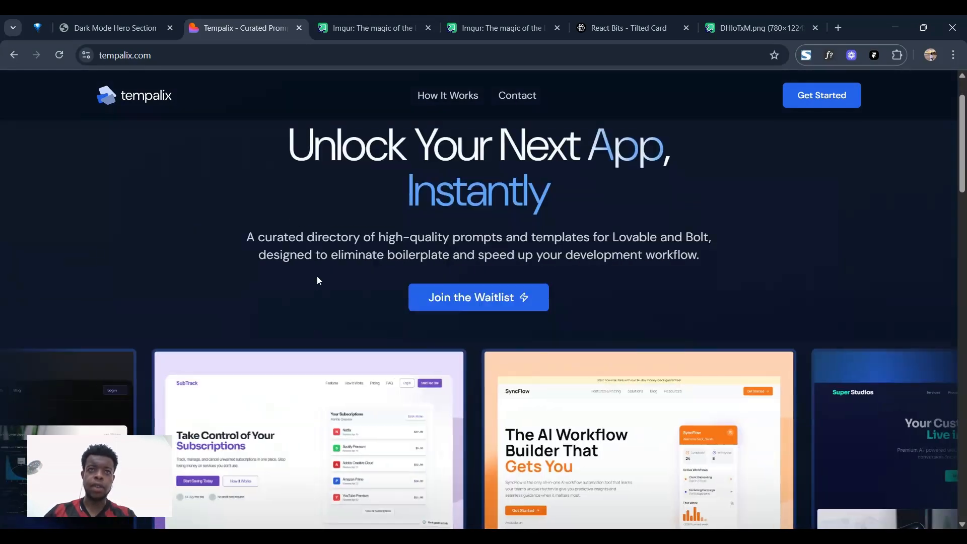
{"action": "scroll", "coordinate": [428, 353], "scroll_direction": "down", "scroll_amount": 1}
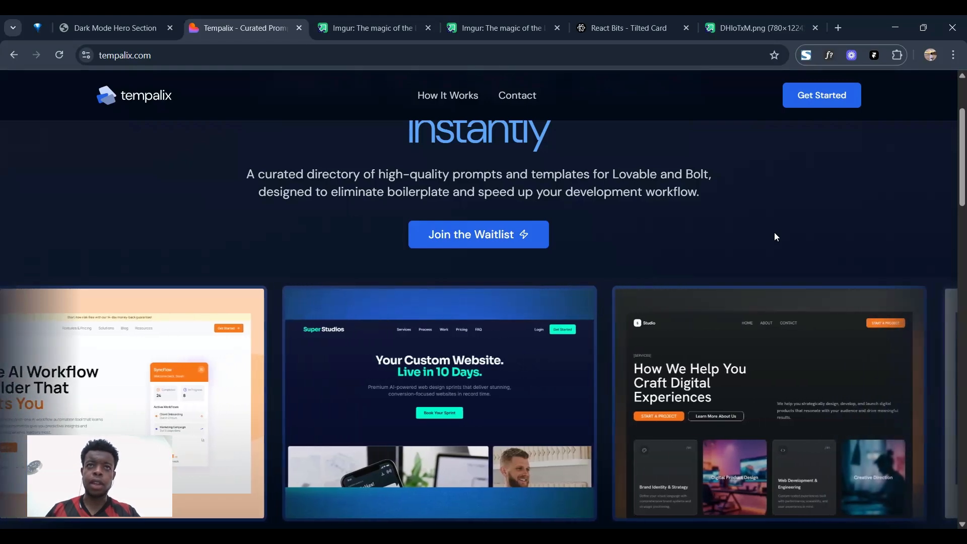
{"action": "scroll", "coordinate": [775, 237], "scroll_direction": "down", "scroll_amount": 1}
Go back to the localhost:5173 Tempalix hero to try the card's 3D tilt on hover
{"action": "left_click", "coordinate": [99, 26]}
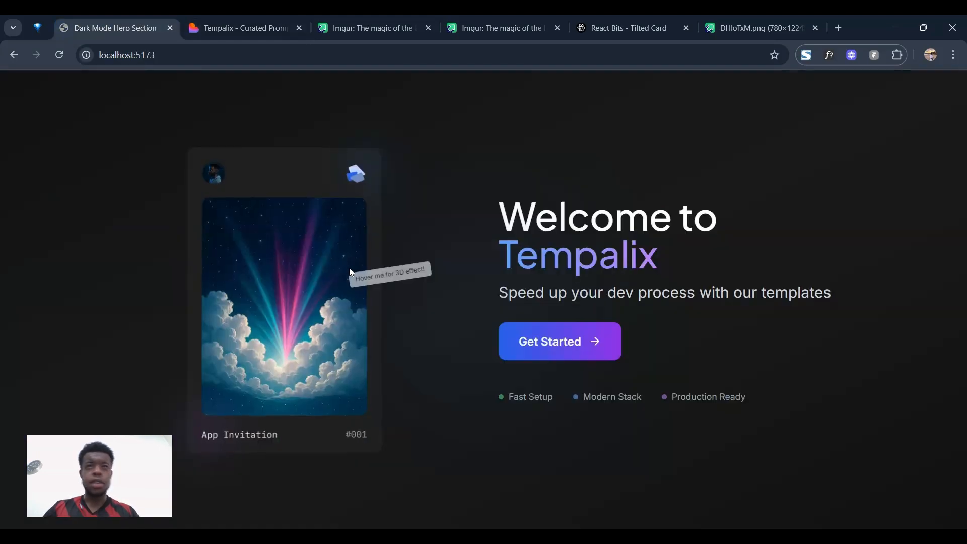